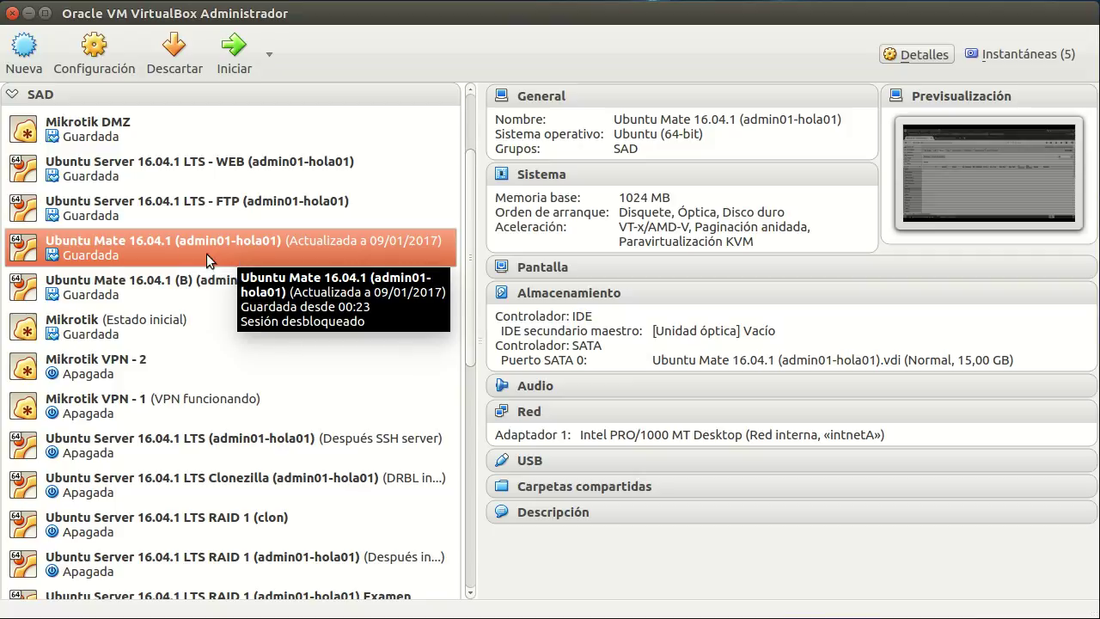
Select the Ubuntu Mate (B) virtual machine in VirtualBox.
{"action": "left_click", "coordinate": [138, 291]}
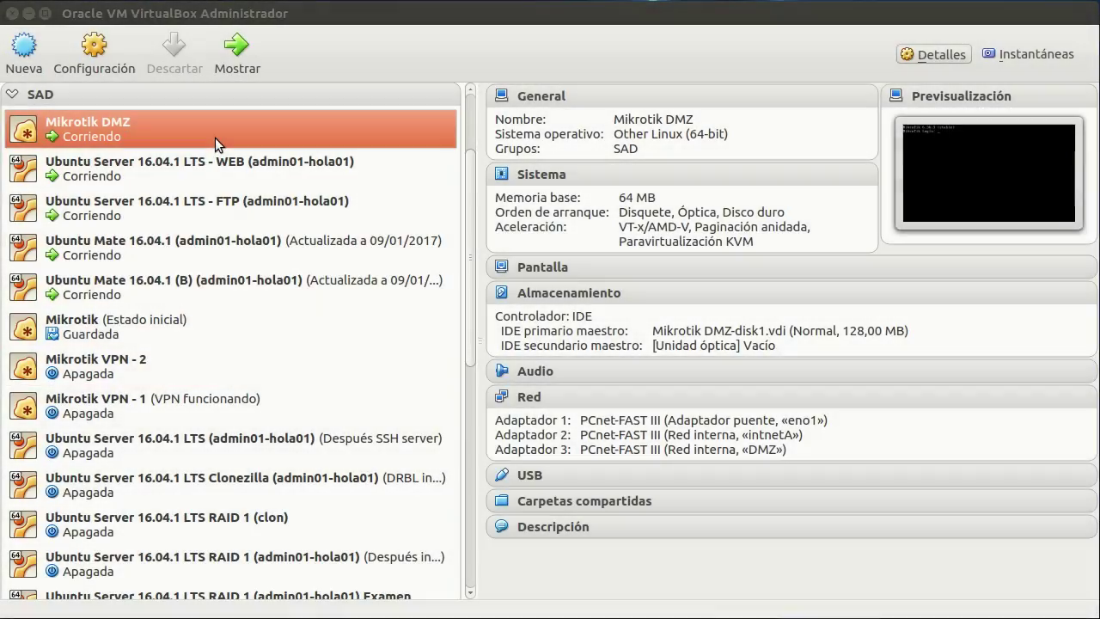
Open the Mikrotik DMZ console, log in as admin with an empty password, and run 'ip address print'.
{"action": "double_click", "coordinate": [215, 137]}
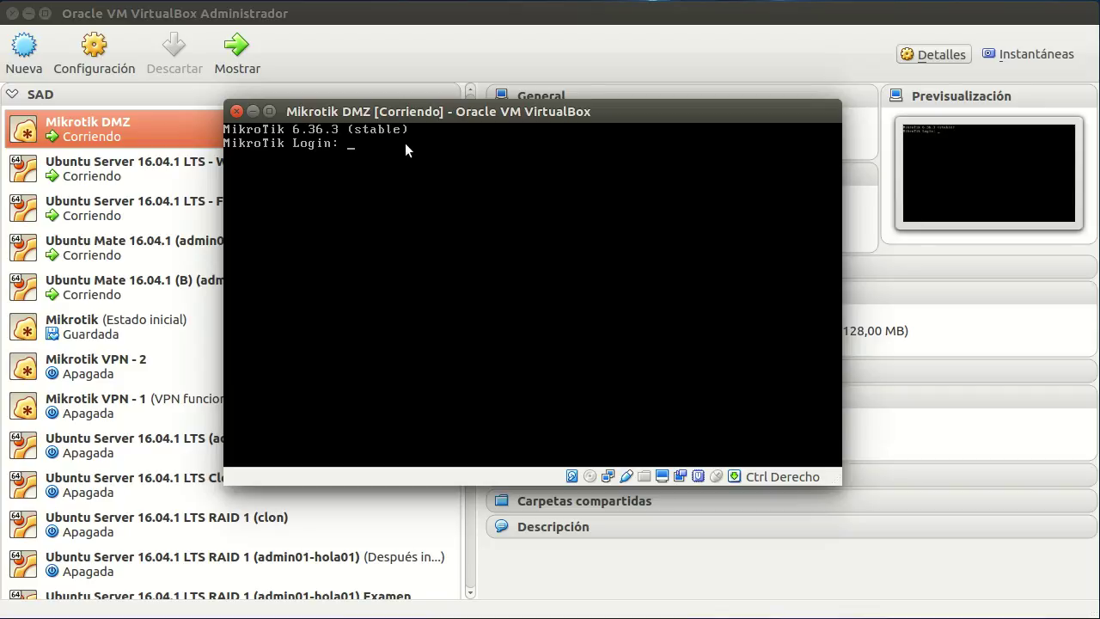
{"action": "type", "text": "admin"}
{"action": "key", "text": "Return"}
{"action": "key", "text": "Return"}
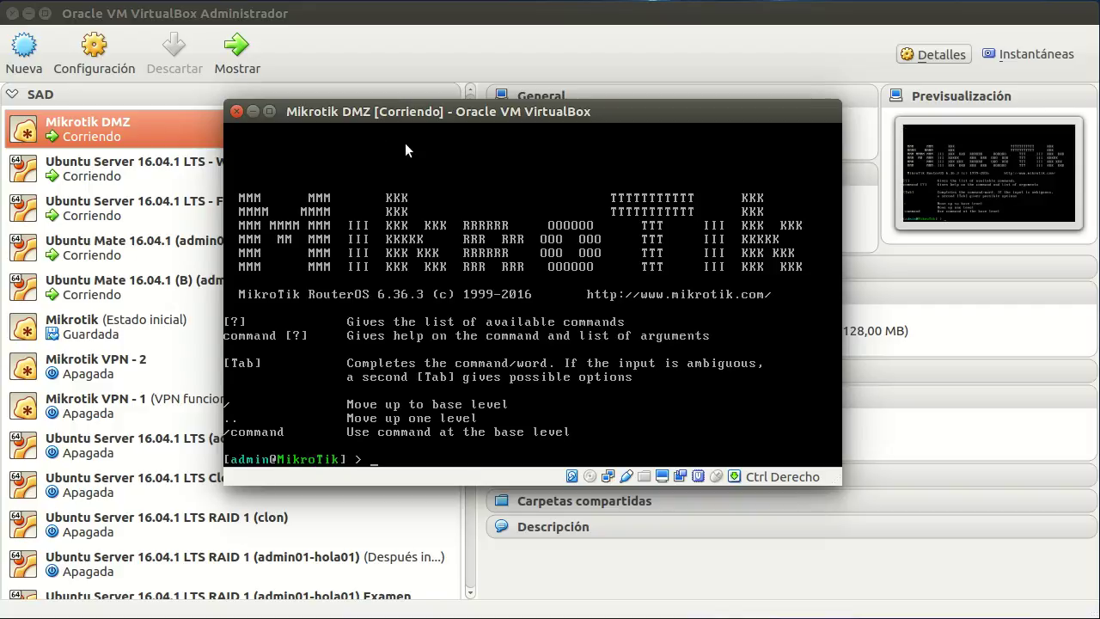
{"action": "type", "text": "ip address print"}
{"action": "key", "text": "Return"}
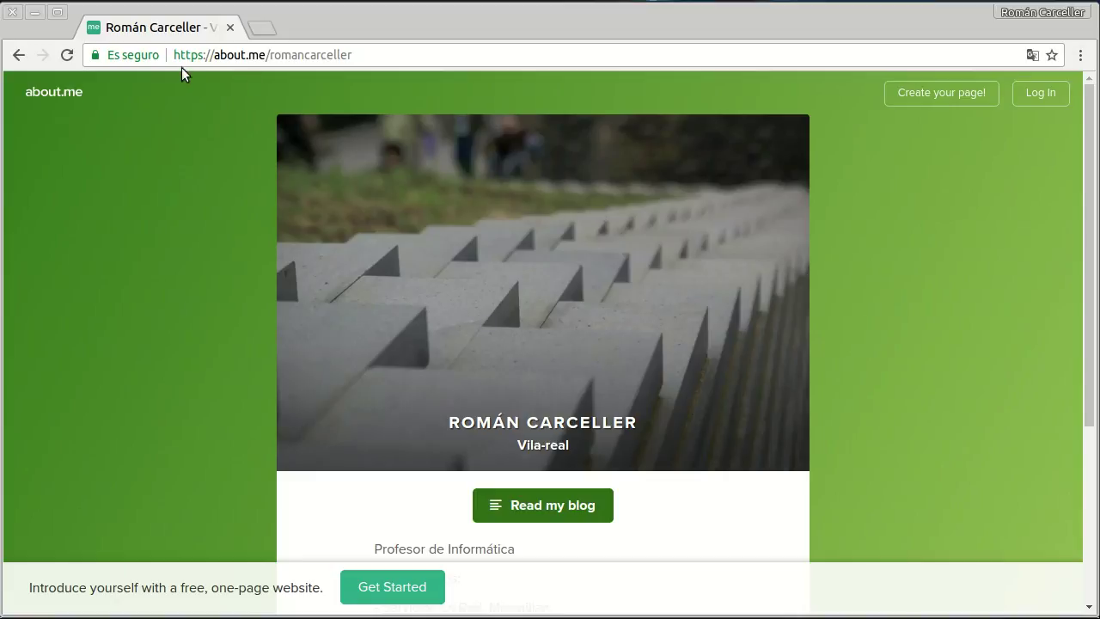
Load the router's WebFig page at 192.168.0.111 in Chrome.
{"action": "triple_click", "coordinate": [230, 57]}
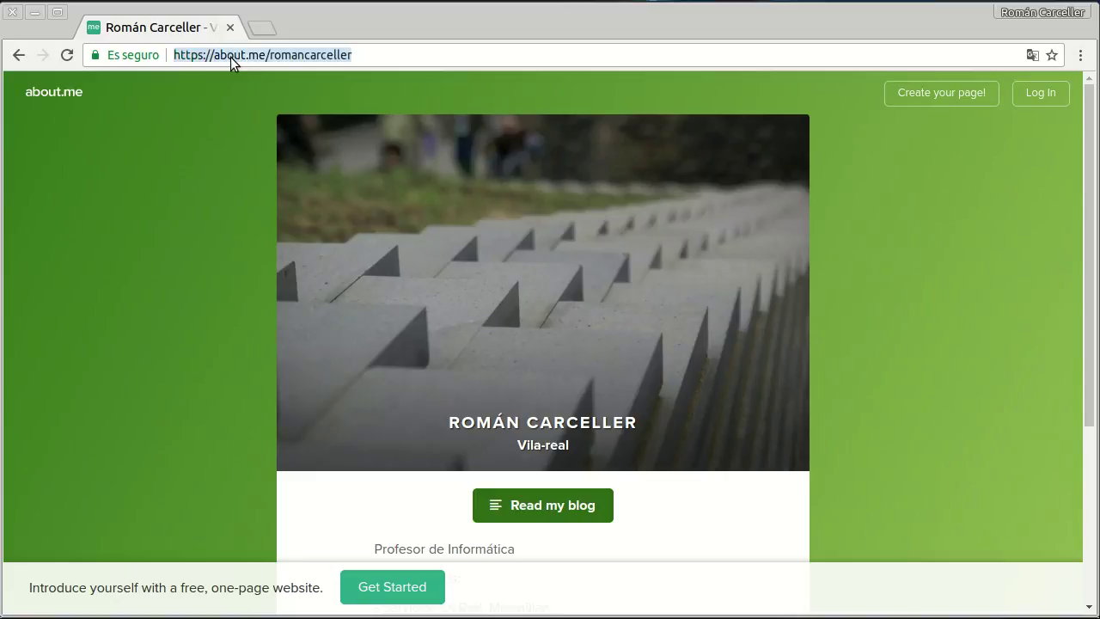
{"action": "type", "text": "192.168."}
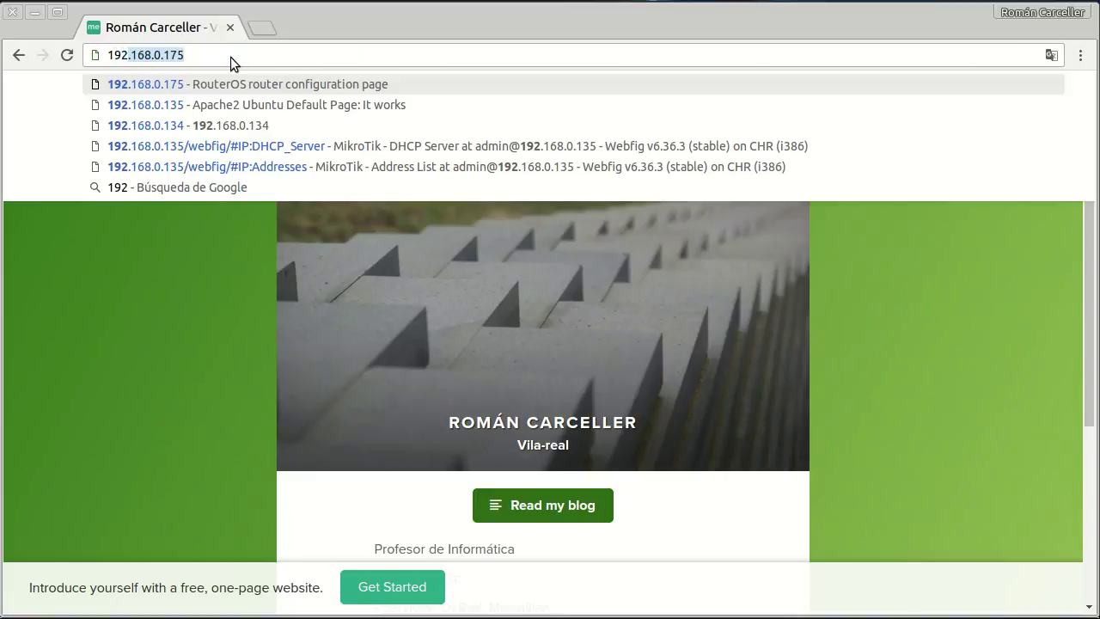
{"action": "type", "text": "0.111"}
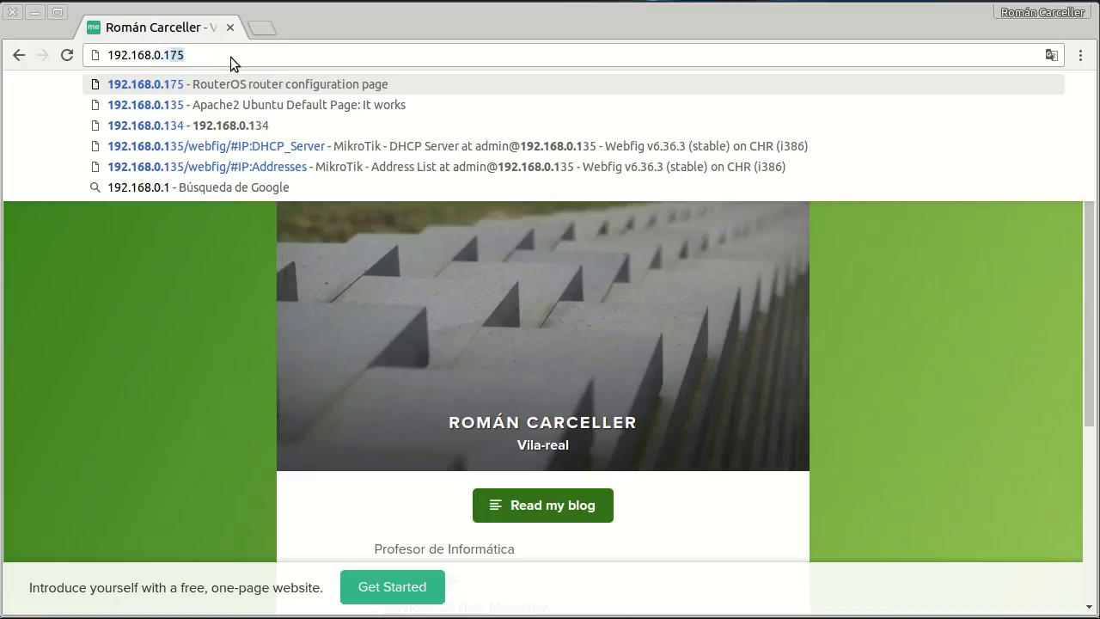
{"action": "key", "text": "Return"}
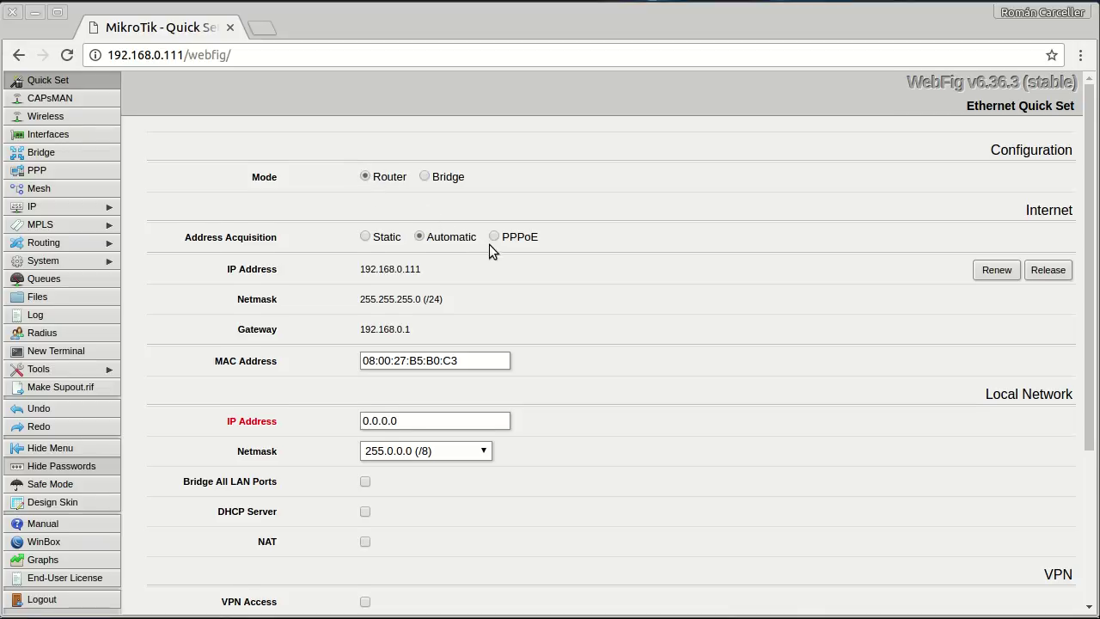
Set the Quick Set local IP to 192.168.100.1 with netmask 255.255.255.0 (/24).
{"action": "scroll", "coordinate": [489, 244], "scroll_direction": "down", "scroll_amount": 1}
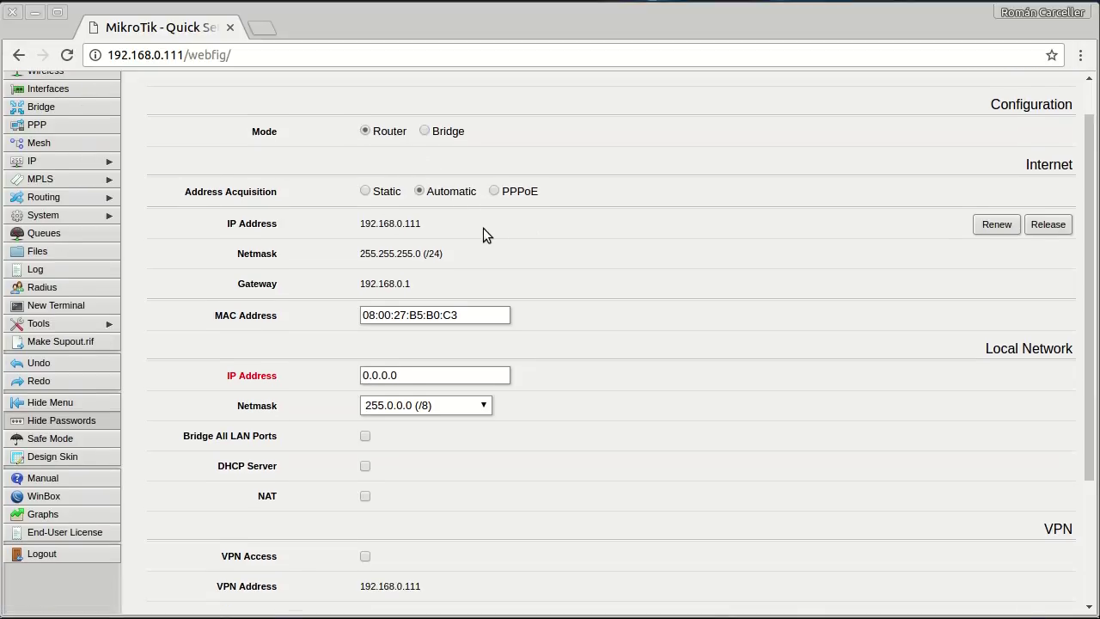
{"action": "scroll", "coordinate": [468, 206], "scroll_direction": "down", "scroll_amount": 1}
{"action": "scroll", "coordinate": [448, 172], "scroll_direction": "down", "scroll_amount": 1}
{"action": "scroll", "coordinate": [447, 166], "scroll_direction": "down", "scroll_amount": 2}
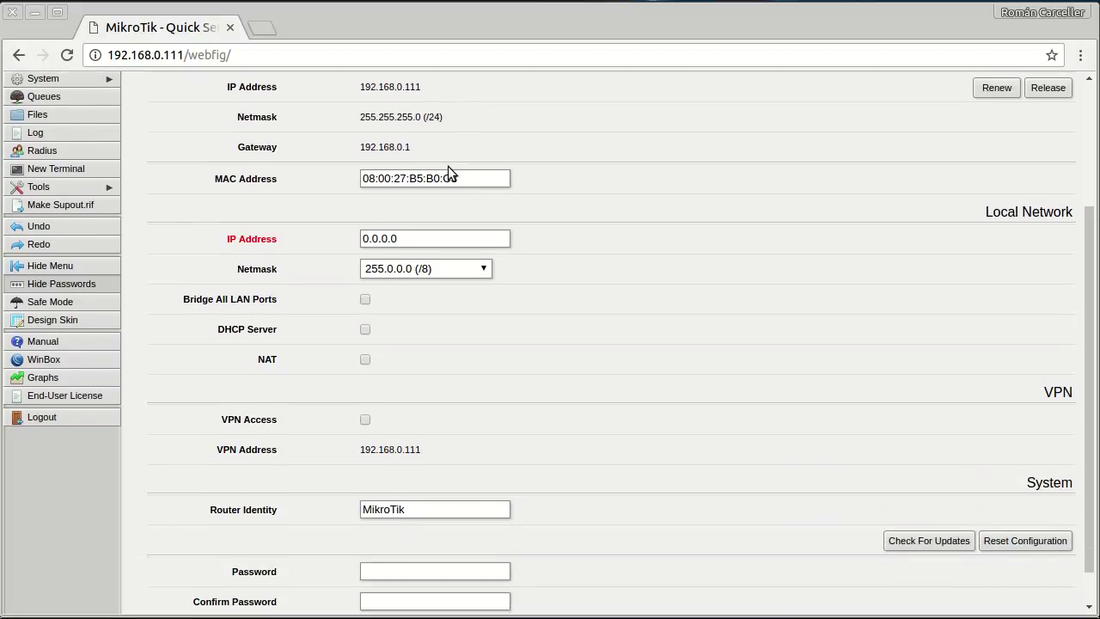
{"action": "left_click", "coordinate": [419, 197]}
{"action": "left_click_drag", "start_coordinate": [419, 197], "coordinate": [298, 200]}
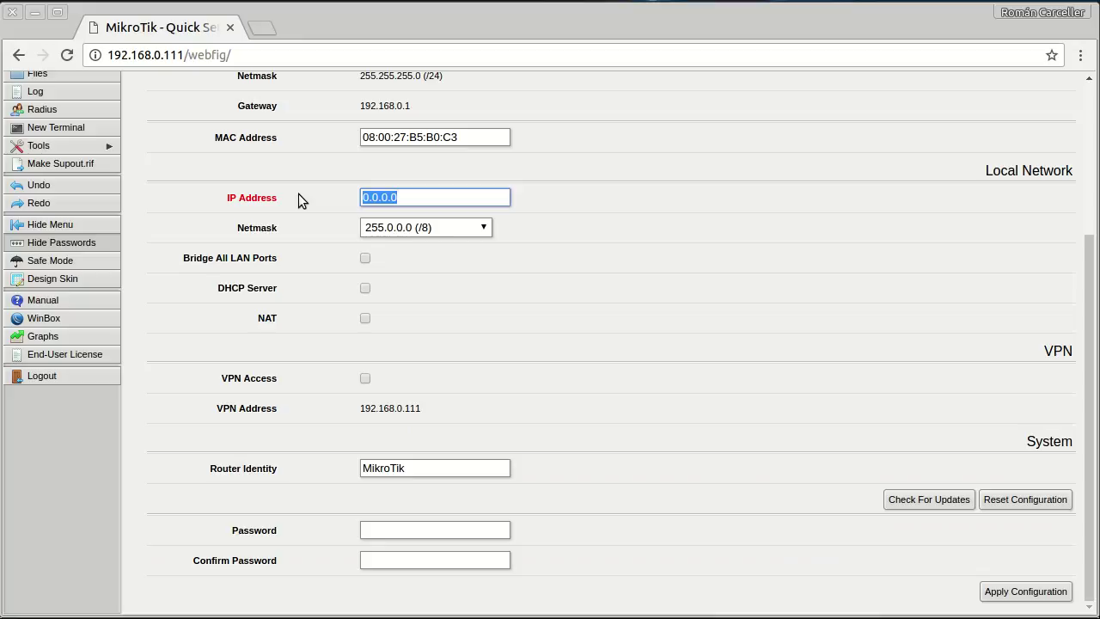
{"action": "type", "text": "192.168.1"}
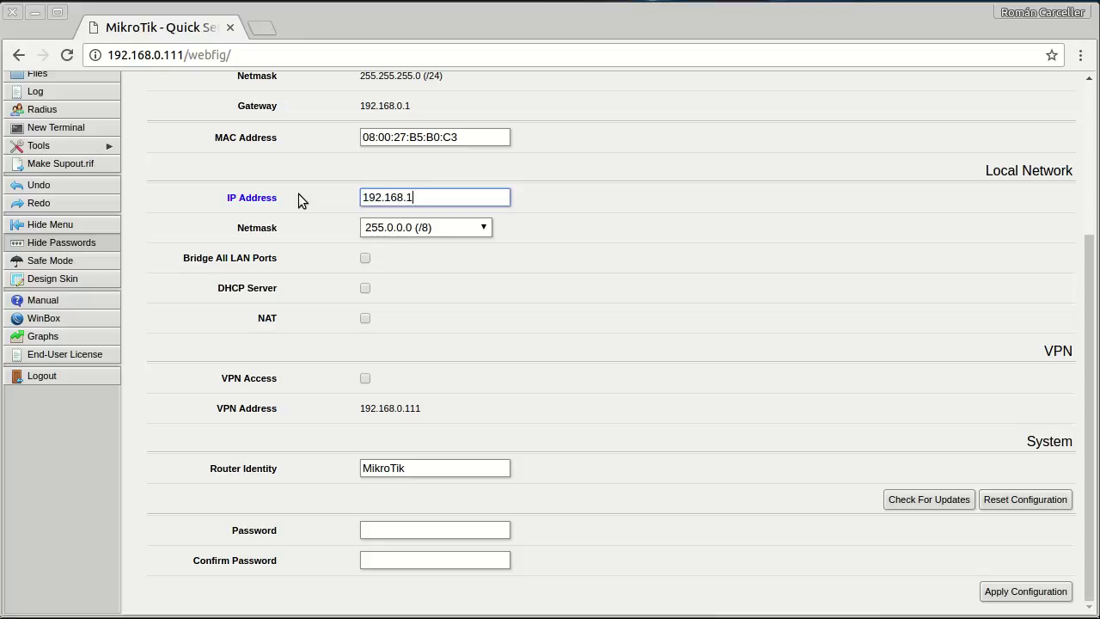
{"action": "type", "text": "00.1"}
{"action": "left_click", "coordinate": [484, 225]}
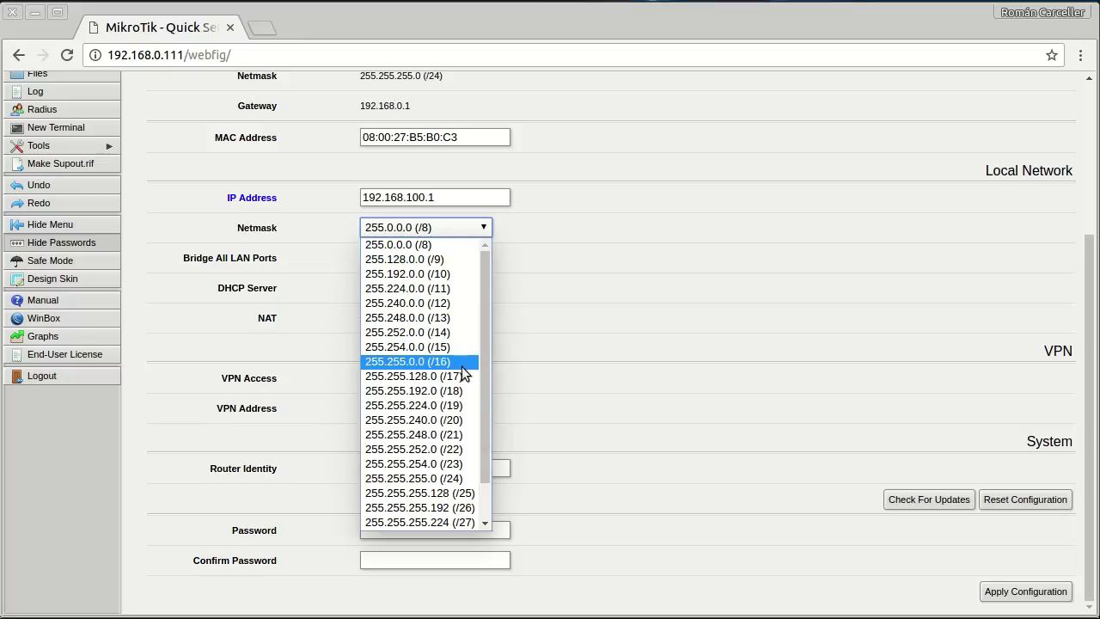
{"action": "left_click", "coordinate": [468, 478]}
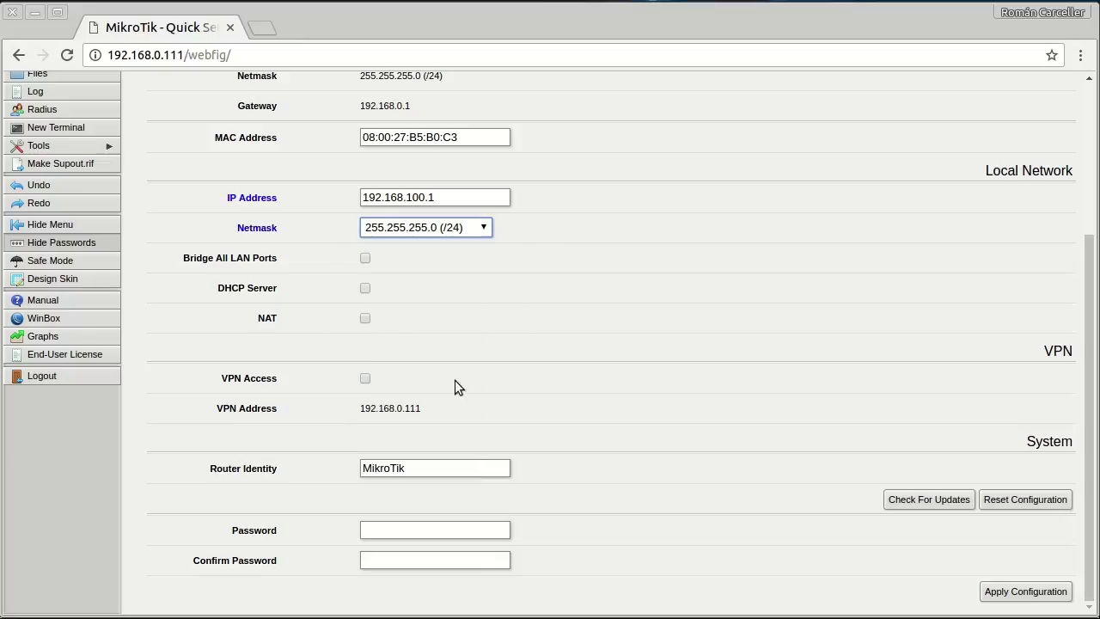
Enable the DHCP server with range 192.168.100.100-192.168.100.200 and turn on NAT.
{"action": "left_click", "coordinate": [364, 289]}
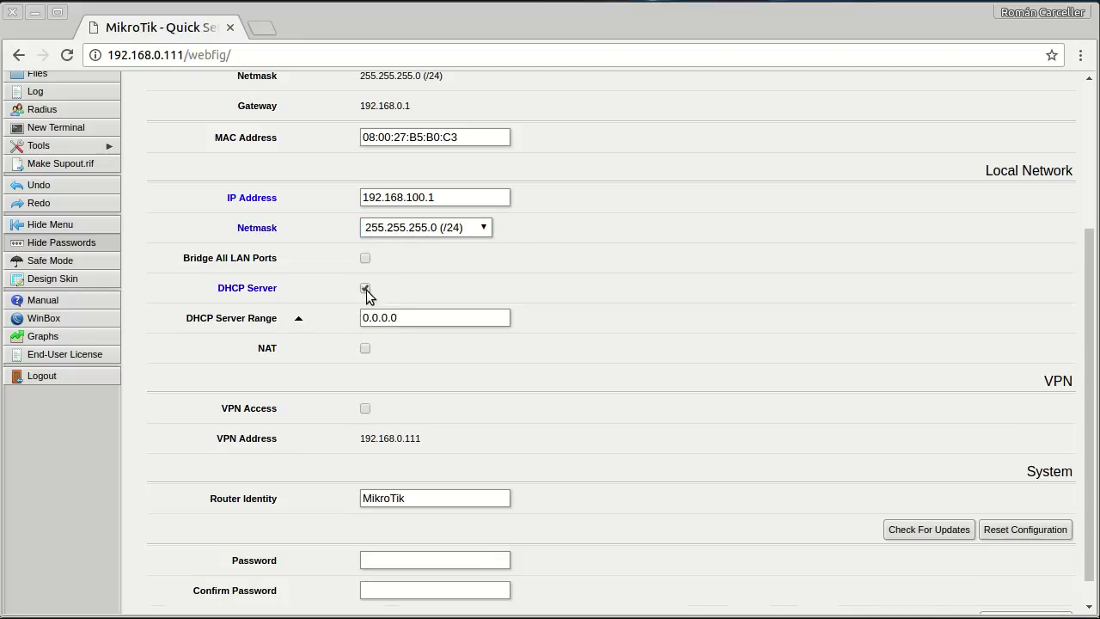
{"action": "left_click_drag", "start_coordinate": [427, 318], "coordinate": [350, 315]}
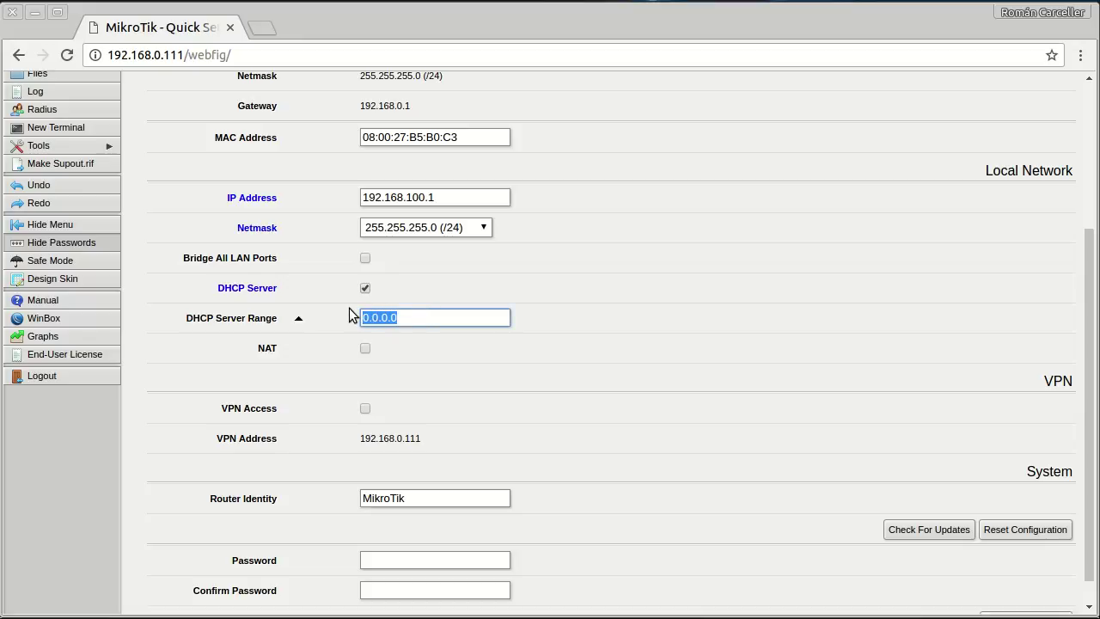
{"action": "type", "text": "192.168.100.100"}
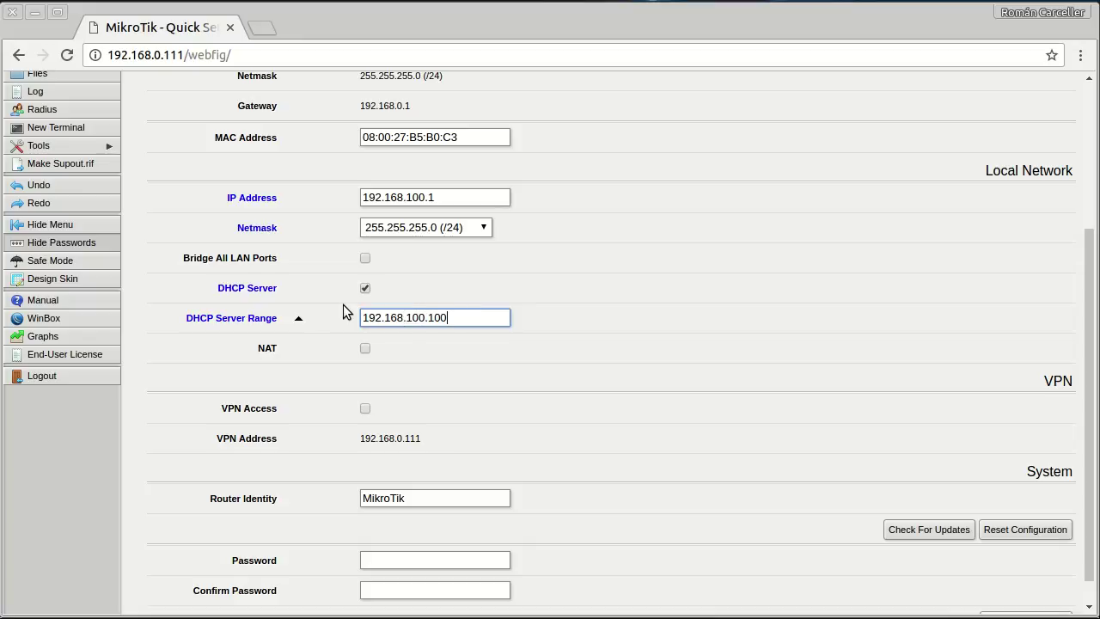
{"action": "type", "text": "-192.168.100.200"}
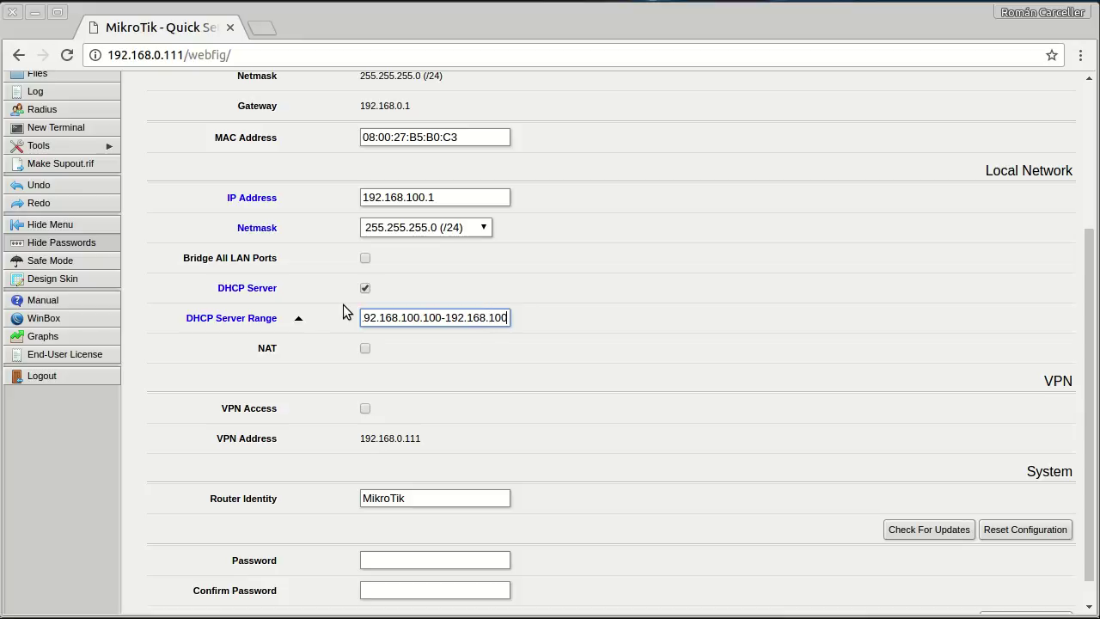
{"action": "left_click", "coordinate": [365, 348]}
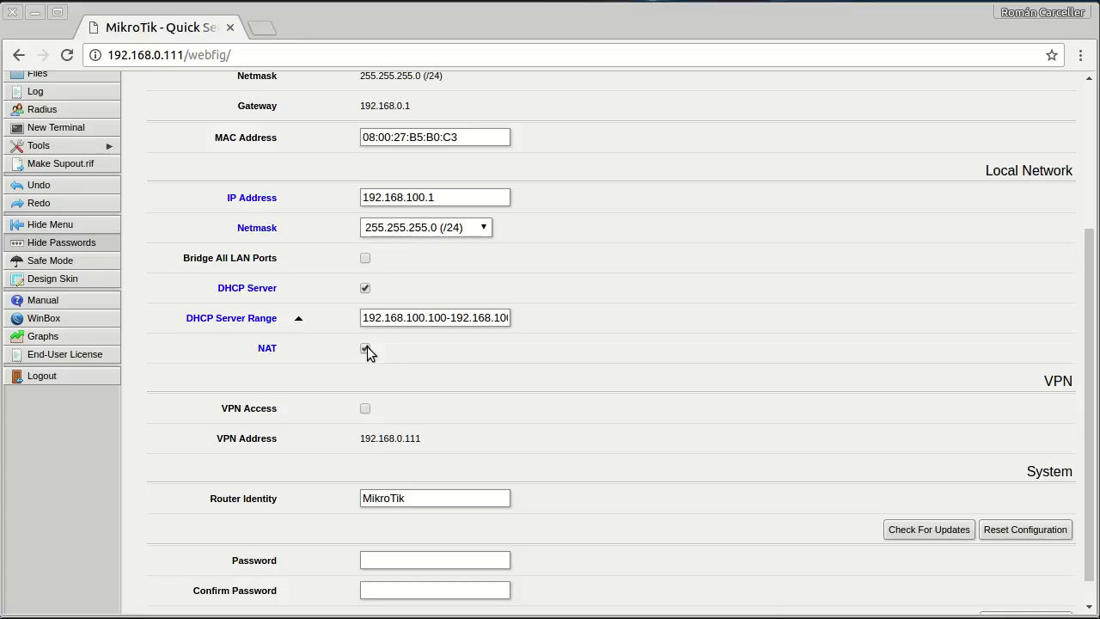
Enter and confirm a new router password, then apply the Quick Set configuration.
{"action": "scroll", "coordinate": [587, 407], "scroll_direction": "down", "scroll_amount": 1}
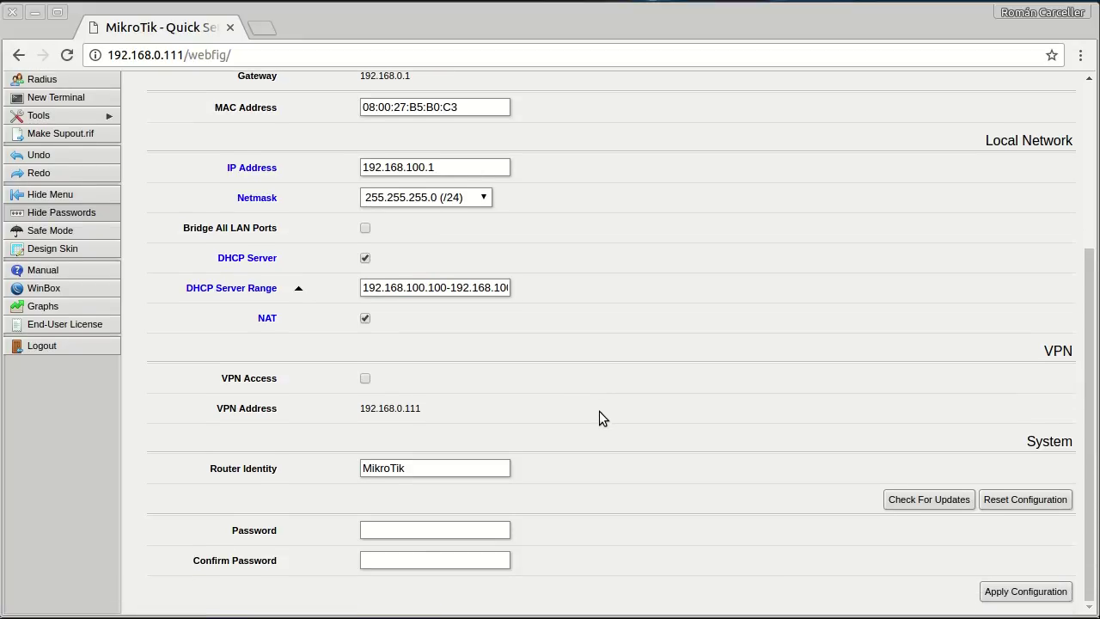
{"action": "left_click", "coordinate": [412, 531]}
{"action": "type", "text": "••••••"}
{"action": "key", "text": "Tab"}
{"action": "type", "text": "••••••"}
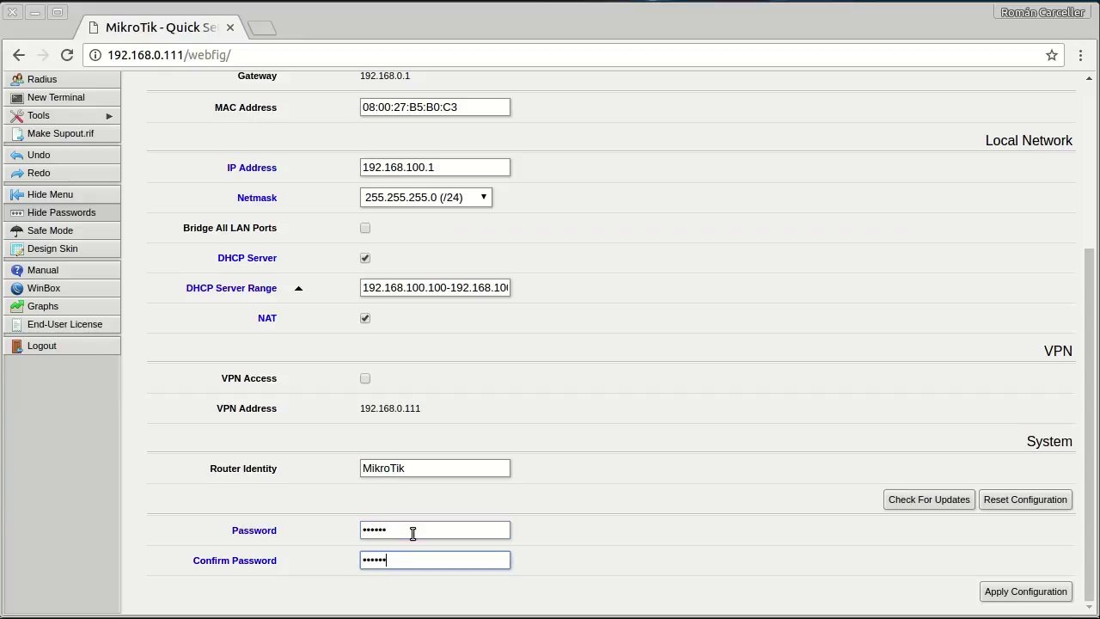
{"action": "left_click", "coordinate": [1023, 593]}
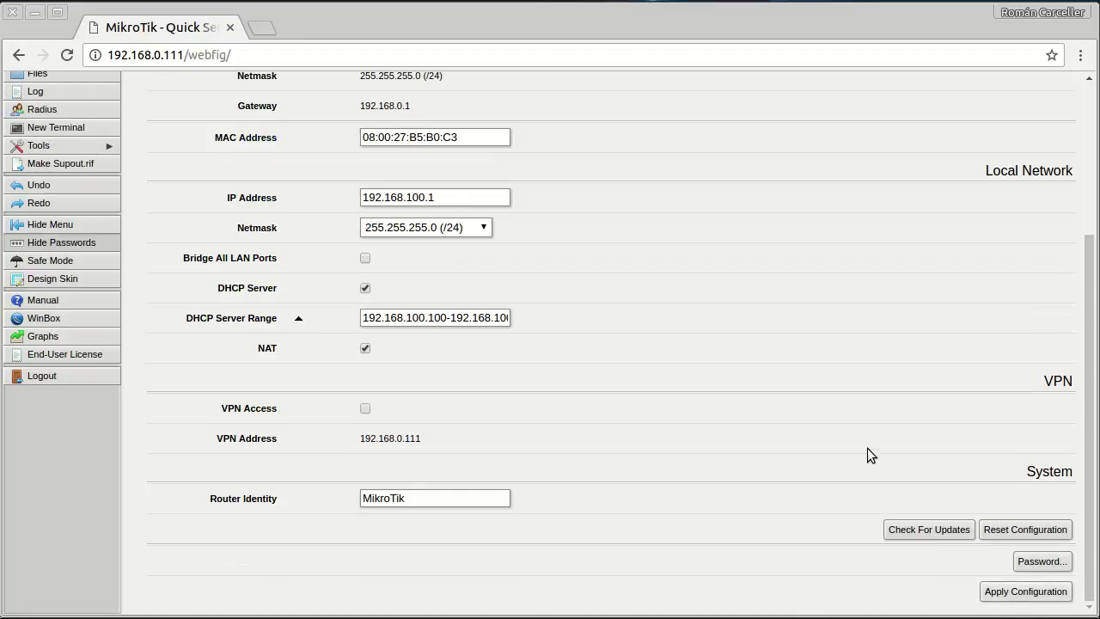
{"action": "scroll", "coordinate": [686, 402], "scroll_direction": "up", "scroll_amount": 5}
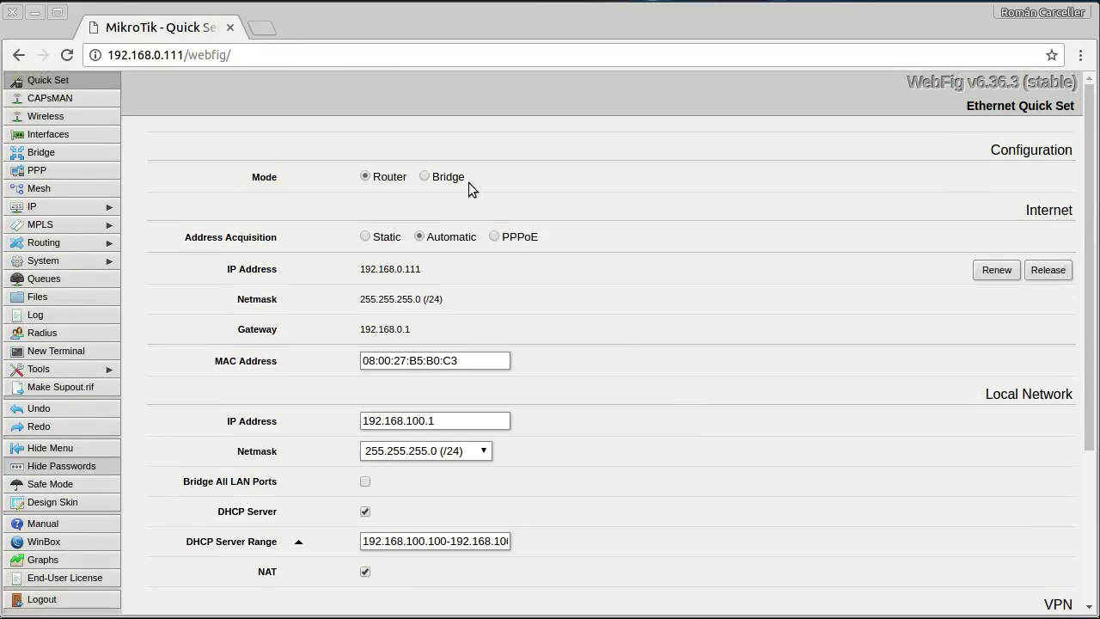
View the interfaces, decline Chrome's password saving, and show the IP > Addresses list.
{"action": "left_click", "coordinate": [75, 132]}
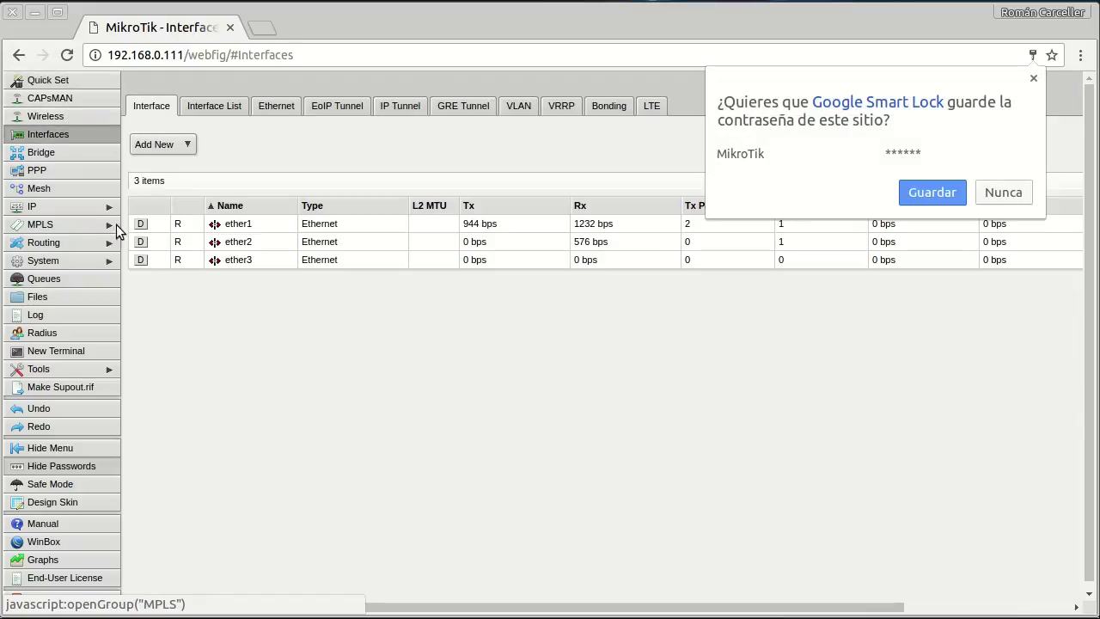
{"action": "left_click", "coordinate": [994, 193]}
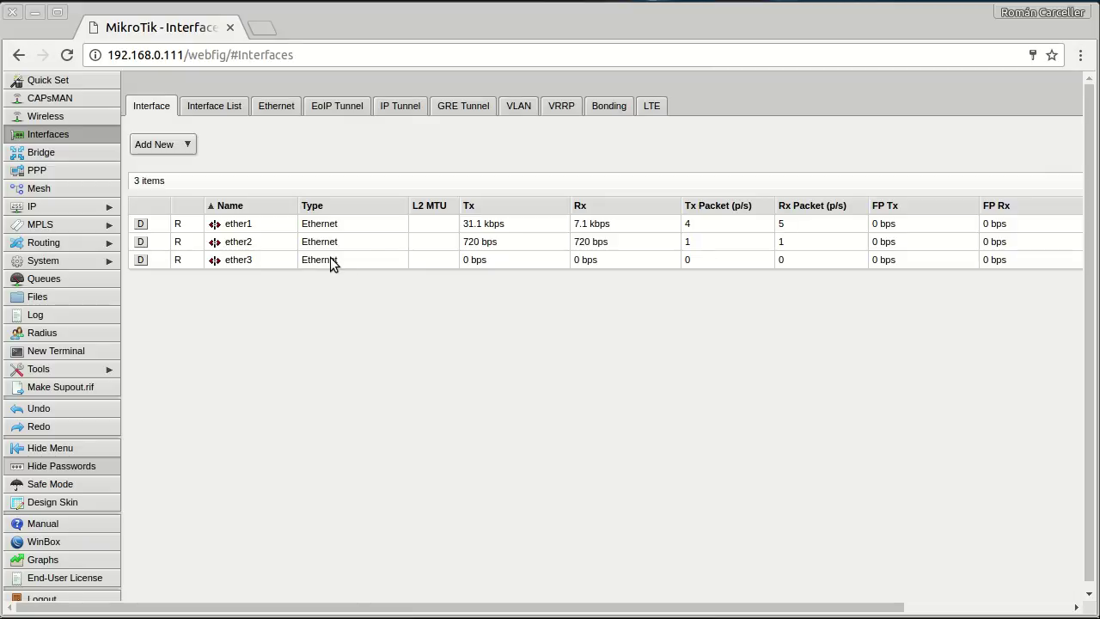
{"action": "left_click", "coordinate": [86, 207]}
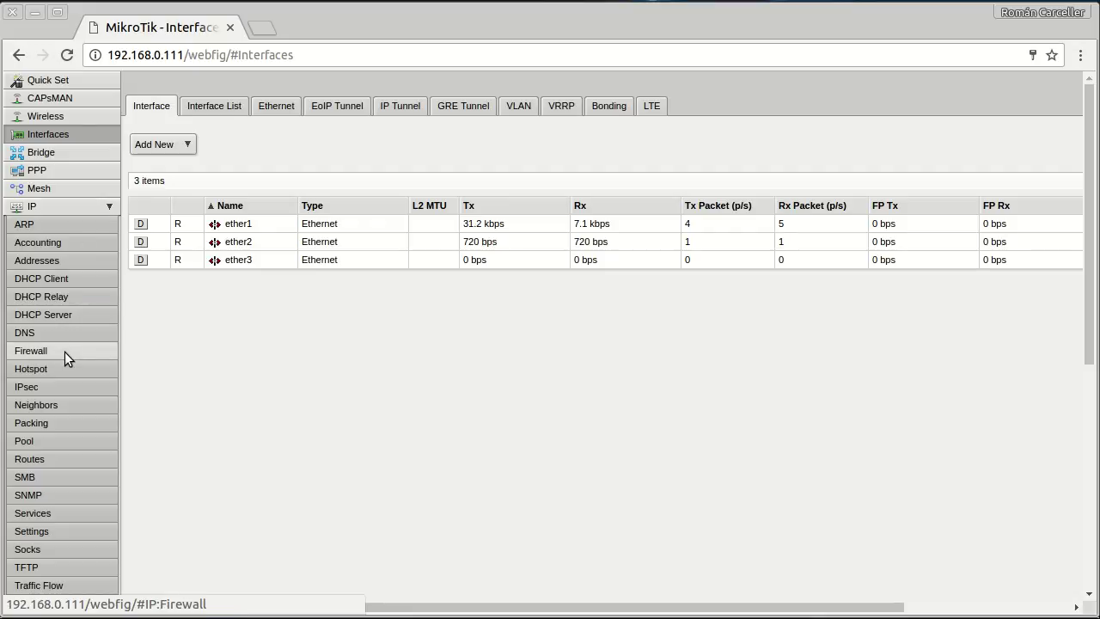
{"action": "left_click", "coordinate": [74, 260]}
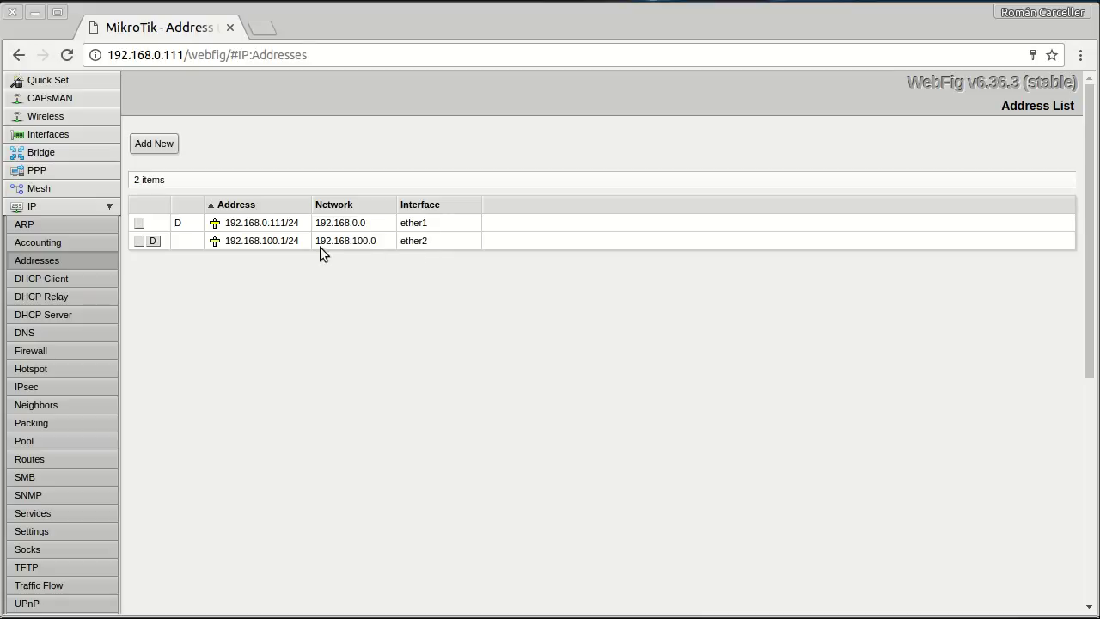
Create a new IP address 192.168.101.1/24 assigned to ether3 with the comment 'DMZ'.
{"action": "left_click", "coordinate": [154, 143]}
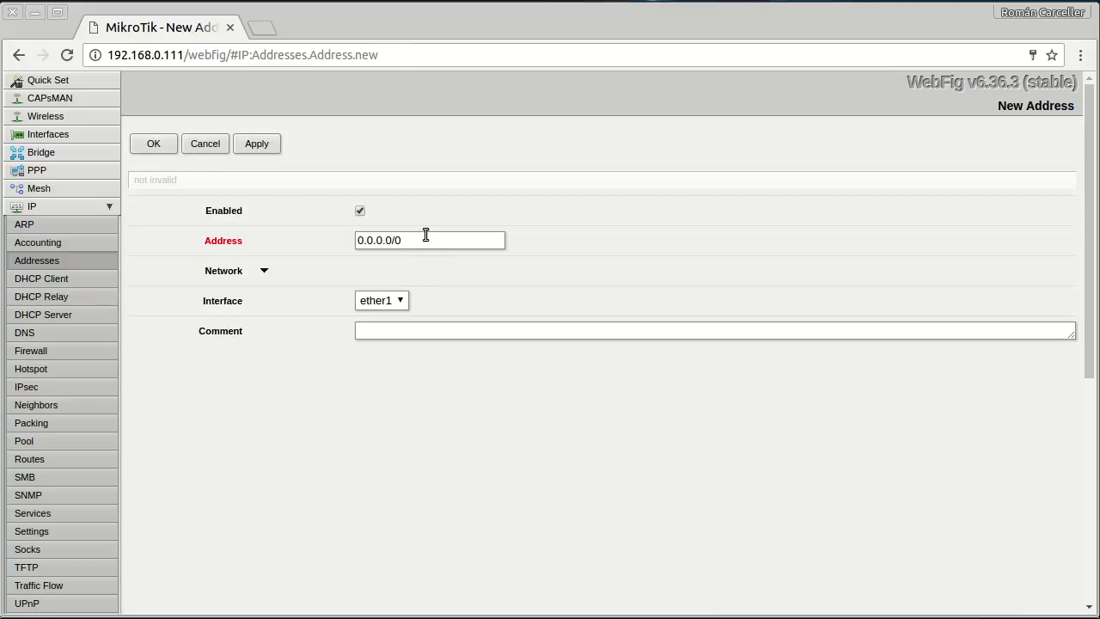
{"action": "left_click_drag", "start_coordinate": [408, 241], "coordinate": [337, 226]}
{"action": "type", "text": "19"}
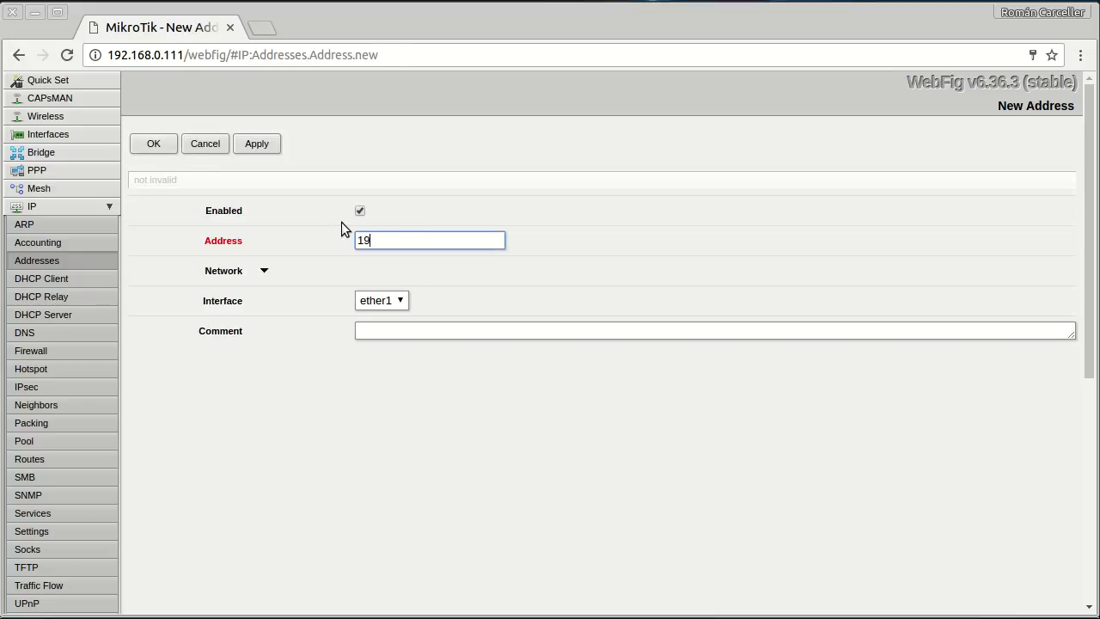
{"action": "type", "text": "2.168.101.1/24"}
{"action": "left_click", "coordinate": [399, 303]}
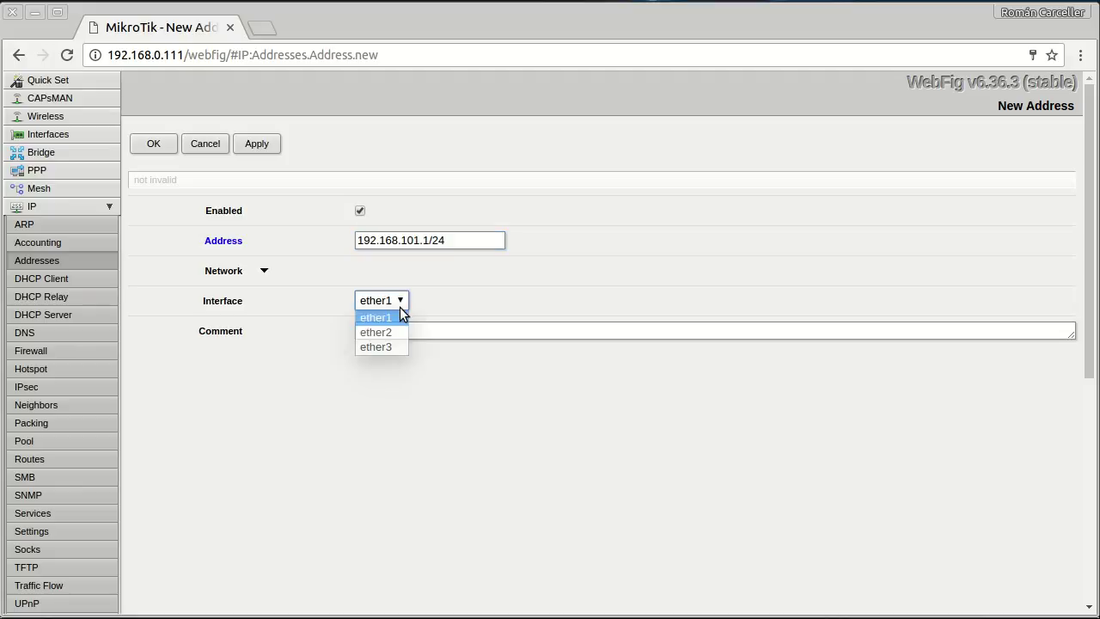
{"action": "left_click", "coordinate": [378, 347]}
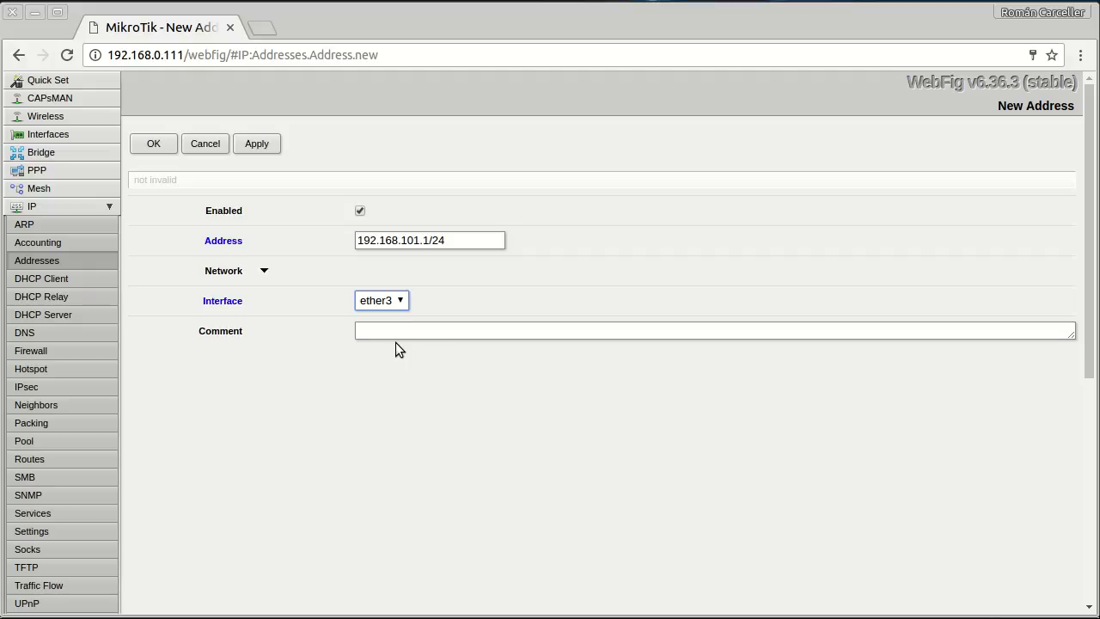
{"action": "left_click", "coordinate": [421, 335]}
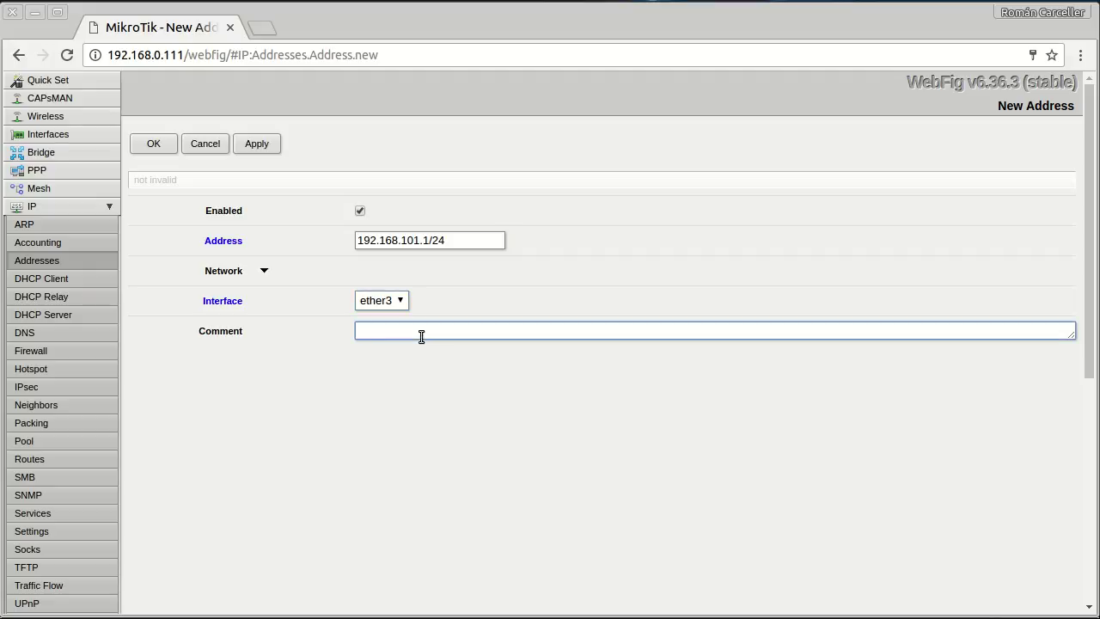
{"action": "type", "text": "DMZ"}
{"action": "left_click", "coordinate": [152, 146]}
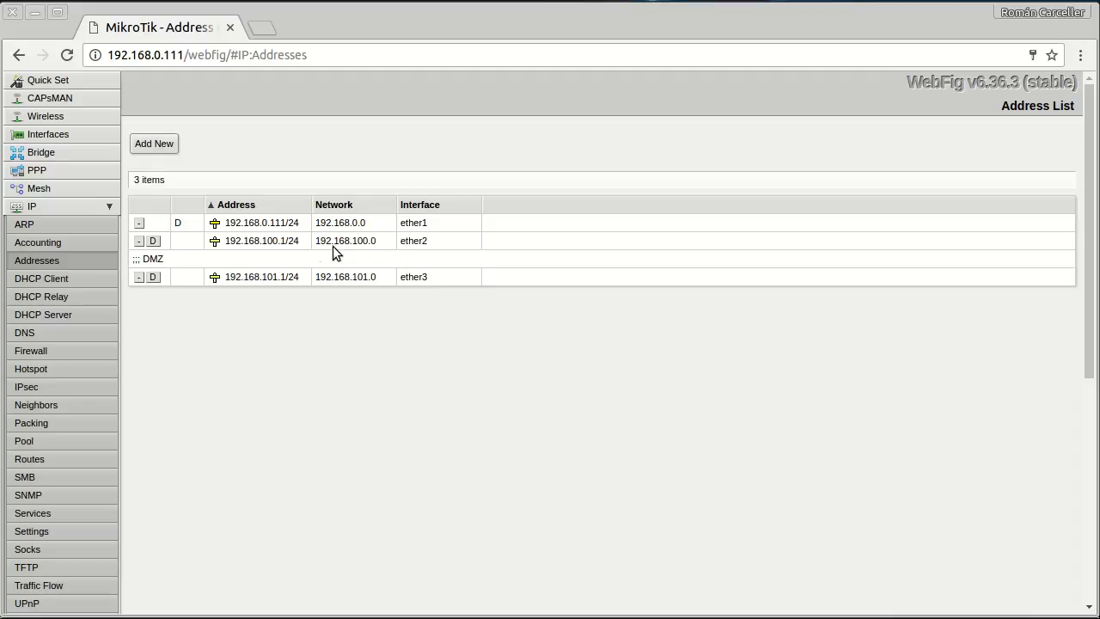
Comment the 192.168.100.1/24 address 'Red interna', then start the Ubuntu Mate VM console.
{"action": "left_click", "coordinate": [254, 245]}
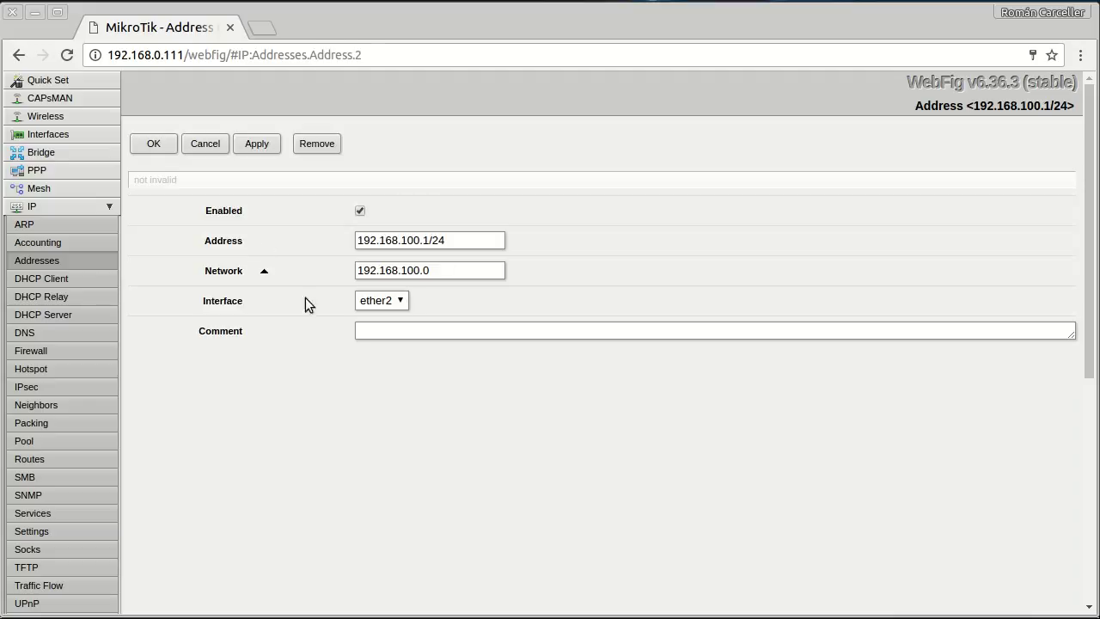
{"action": "left_click", "coordinate": [451, 332]}
{"action": "type", "text": "Red interna"}
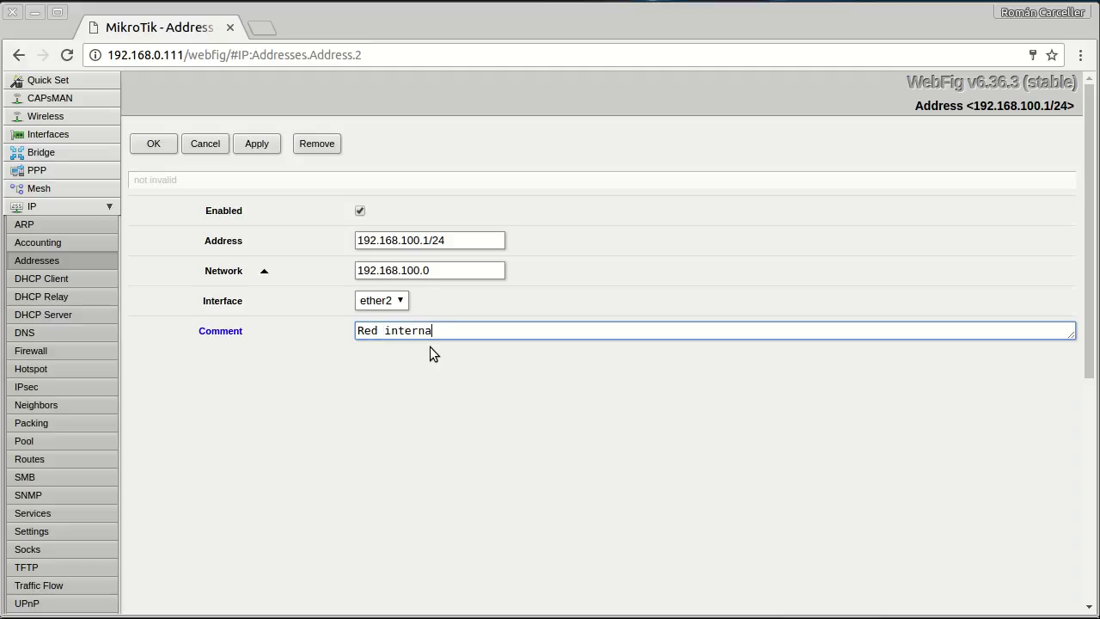
{"action": "left_click", "coordinate": [154, 143]}
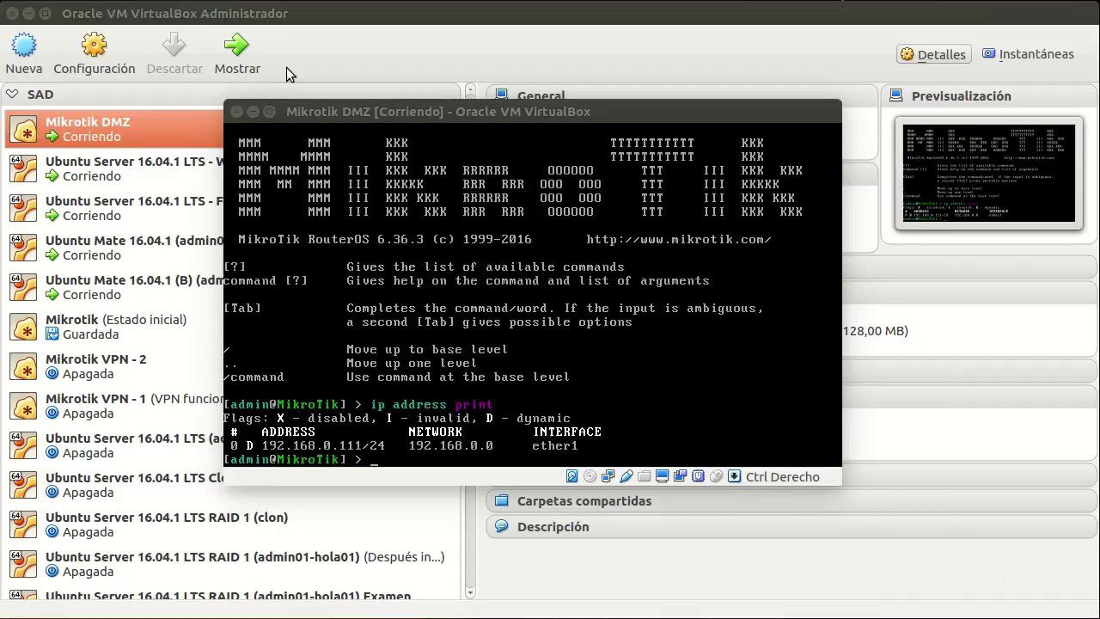
{"action": "left_click", "coordinate": [291, 75]}
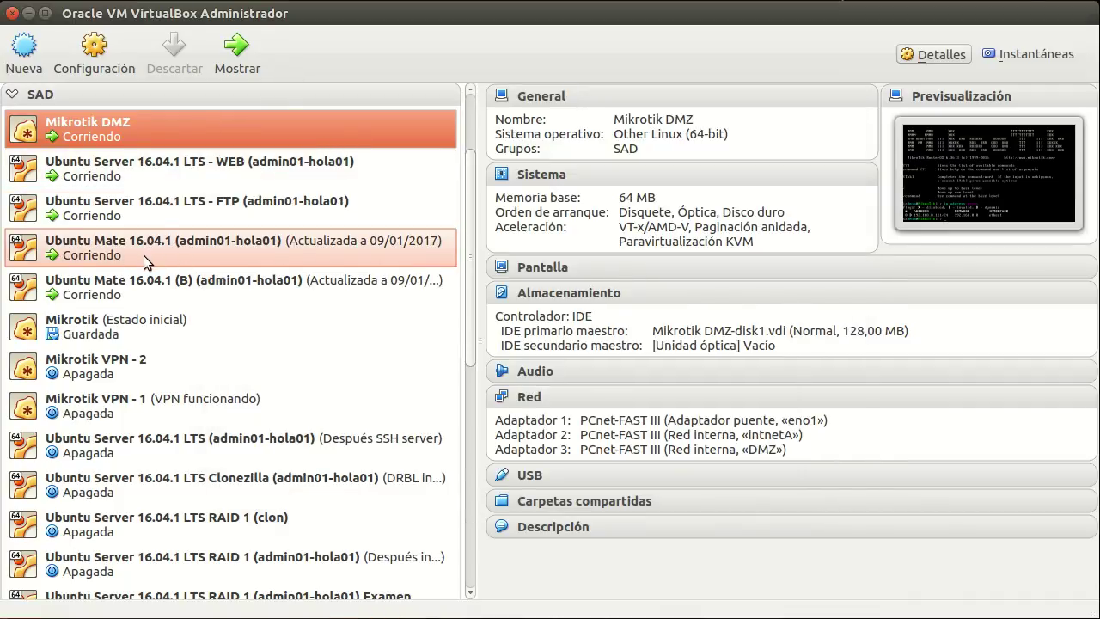
{"action": "double_click", "coordinate": [144, 256]}
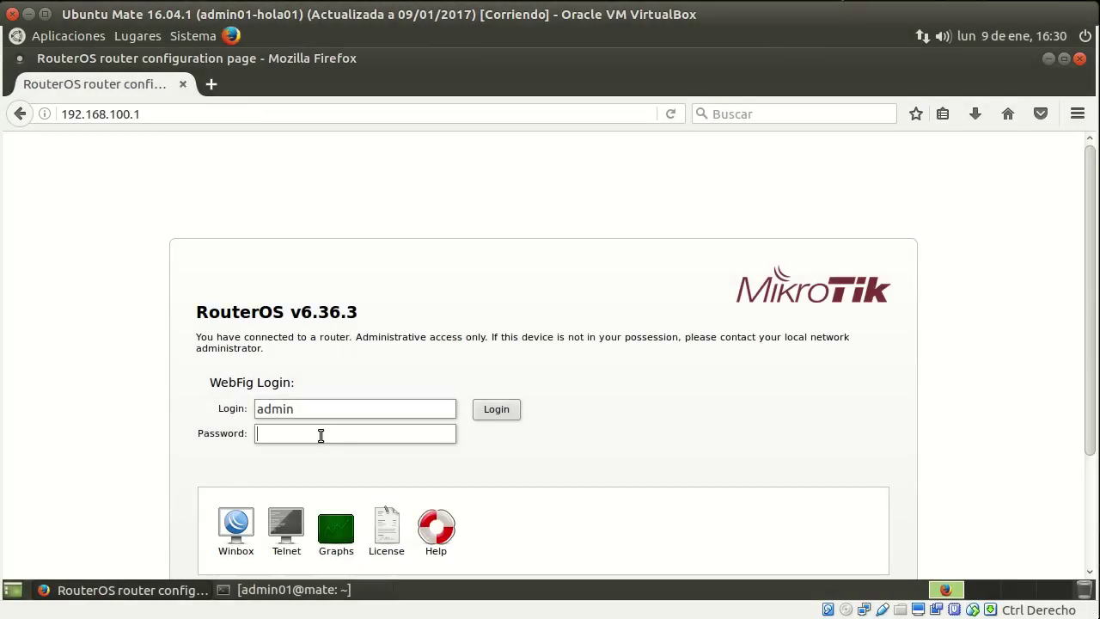
Log in to WebFig with the router password and show the IP > Firewall NAT rules.
{"action": "type", "text": "admin"}
{"action": "left_click", "coordinate": [497, 411]}
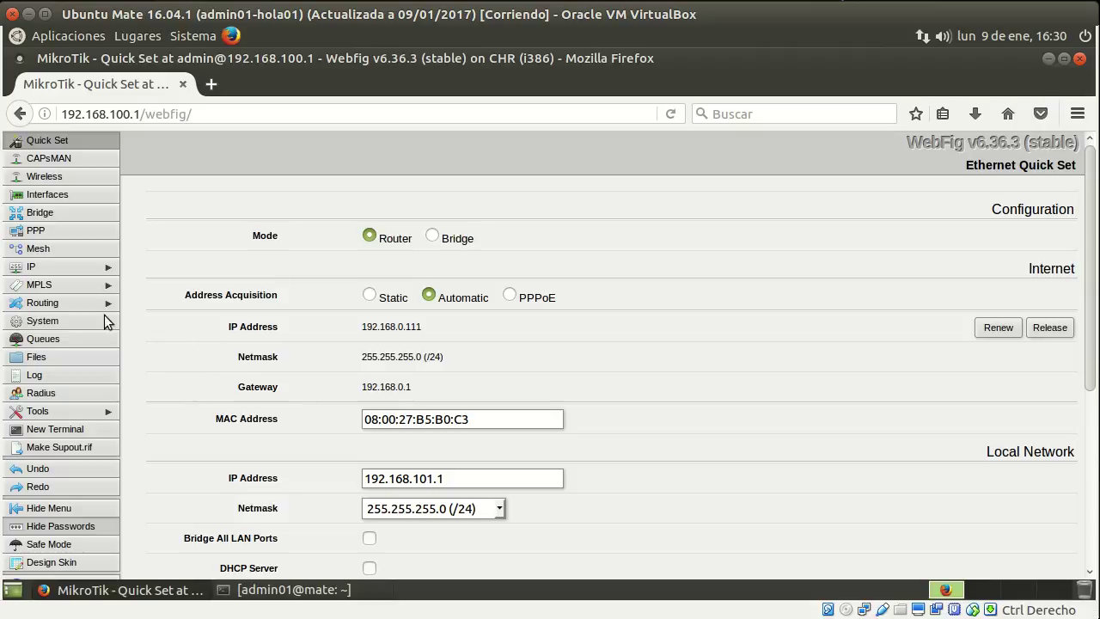
{"action": "scroll", "coordinate": [130, 342], "scroll_direction": "down", "scroll_amount": 5}
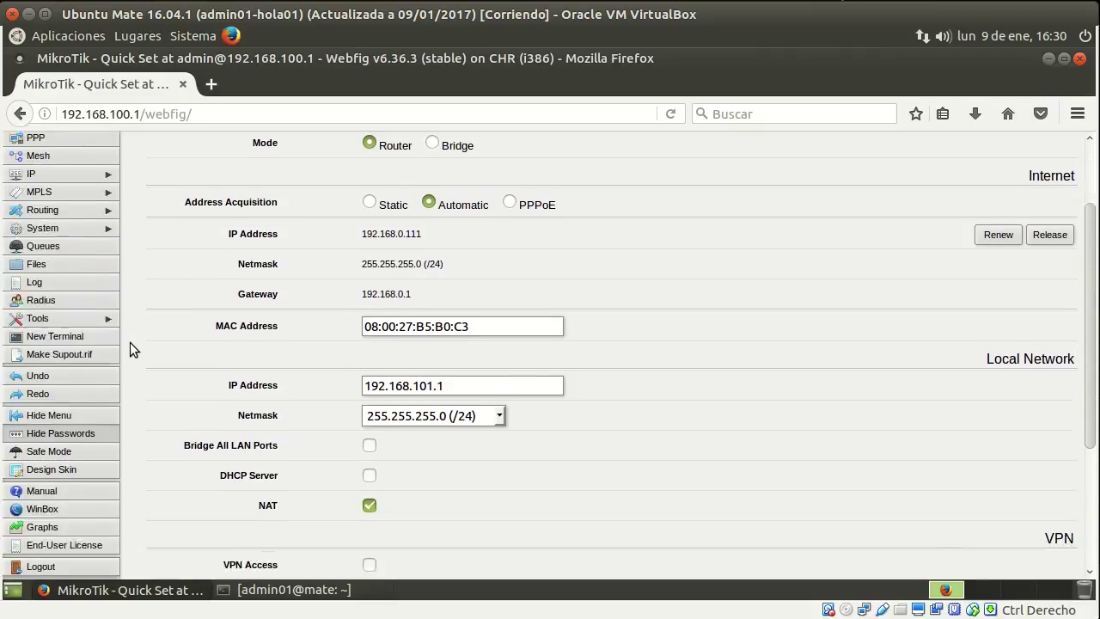
{"action": "scroll", "coordinate": [137, 339], "scroll_direction": "up", "scroll_amount": 4}
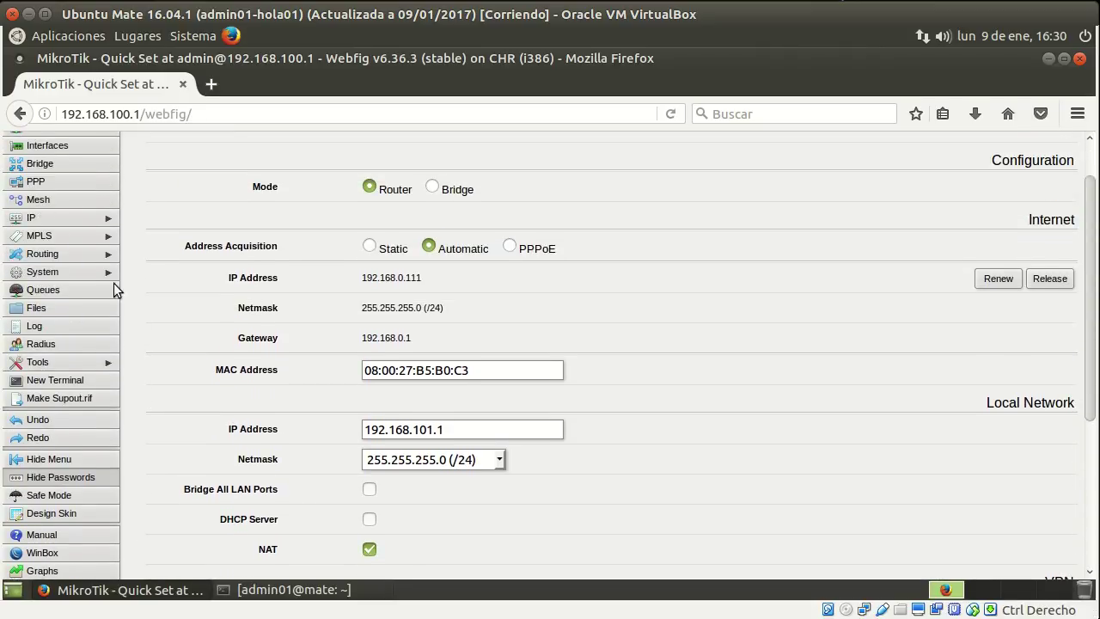
{"action": "left_click", "coordinate": [80, 220]}
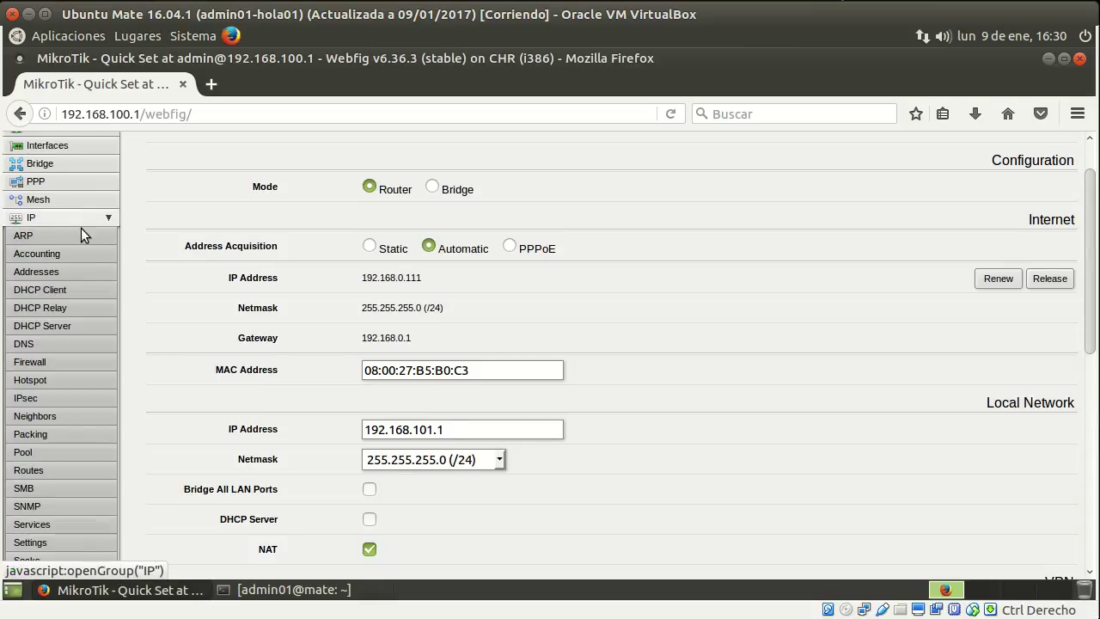
{"action": "left_click", "coordinate": [72, 364]}
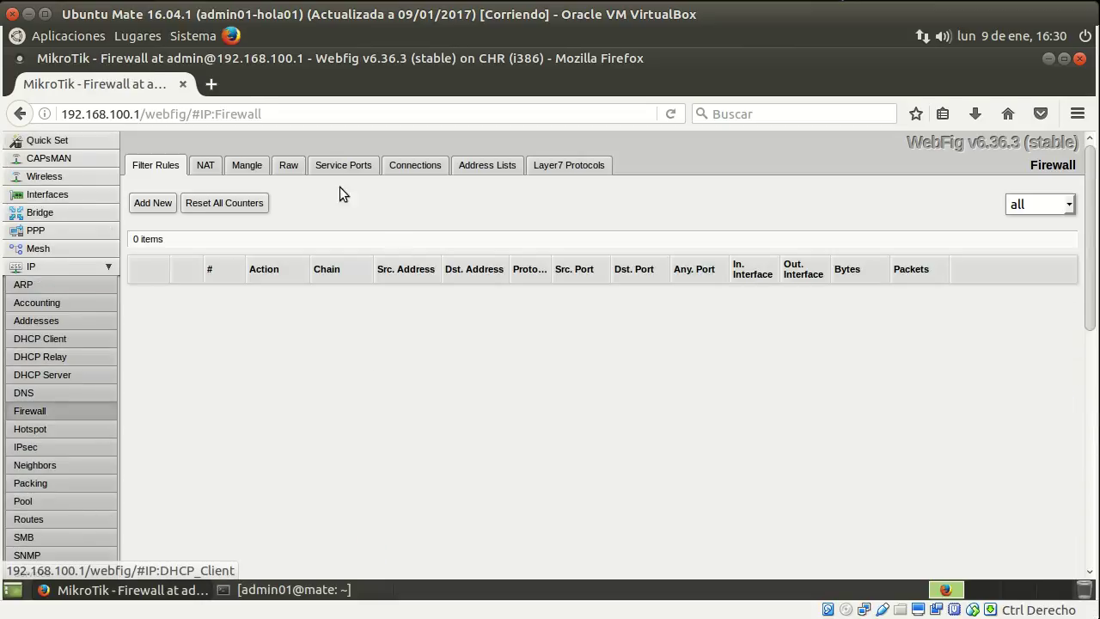
{"action": "left_click", "coordinate": [209, 171]}
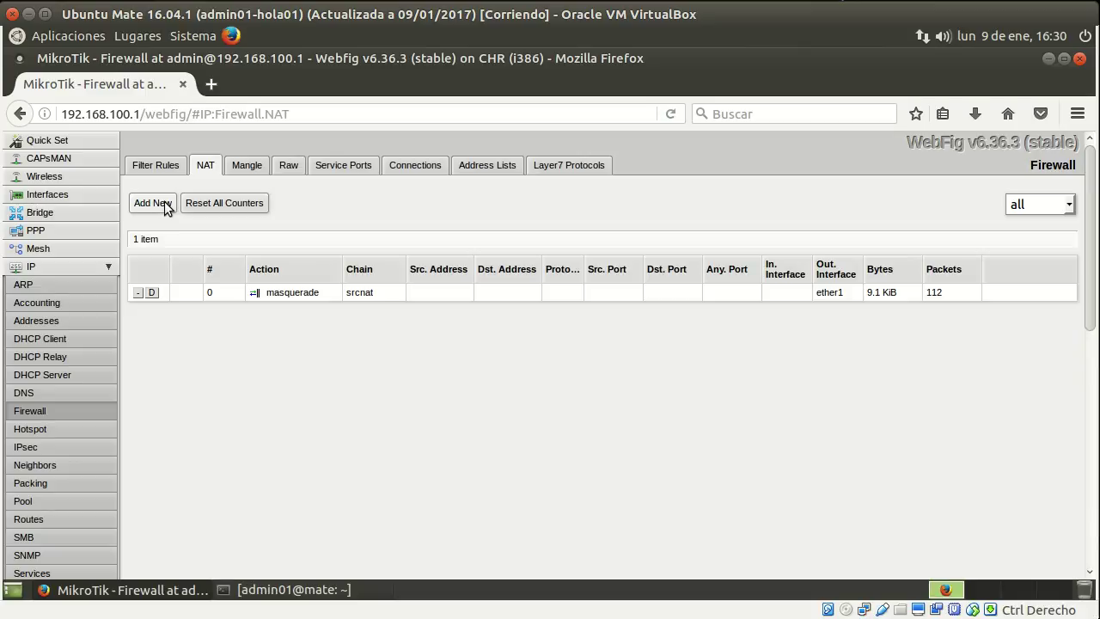
Start a new NAT rule with chain set to dstnat.
{"action": "left_click", "coordinate": [164, 201]}
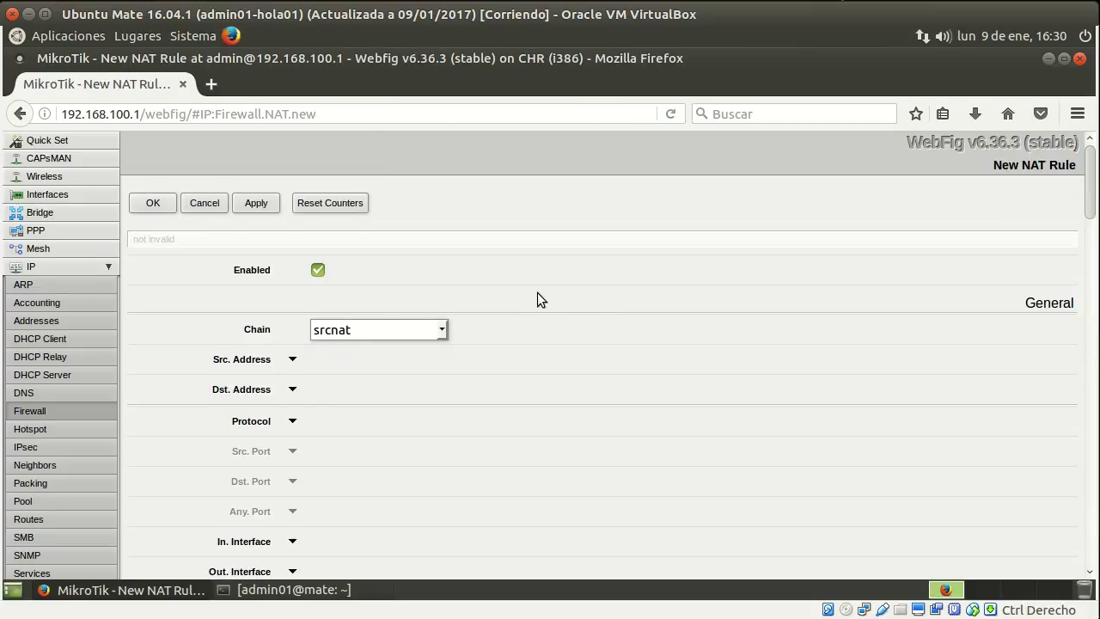
{"action": "scroll", "coordinate": [430, 292], "scroll_direction": "down", "scroll_amount": 1}
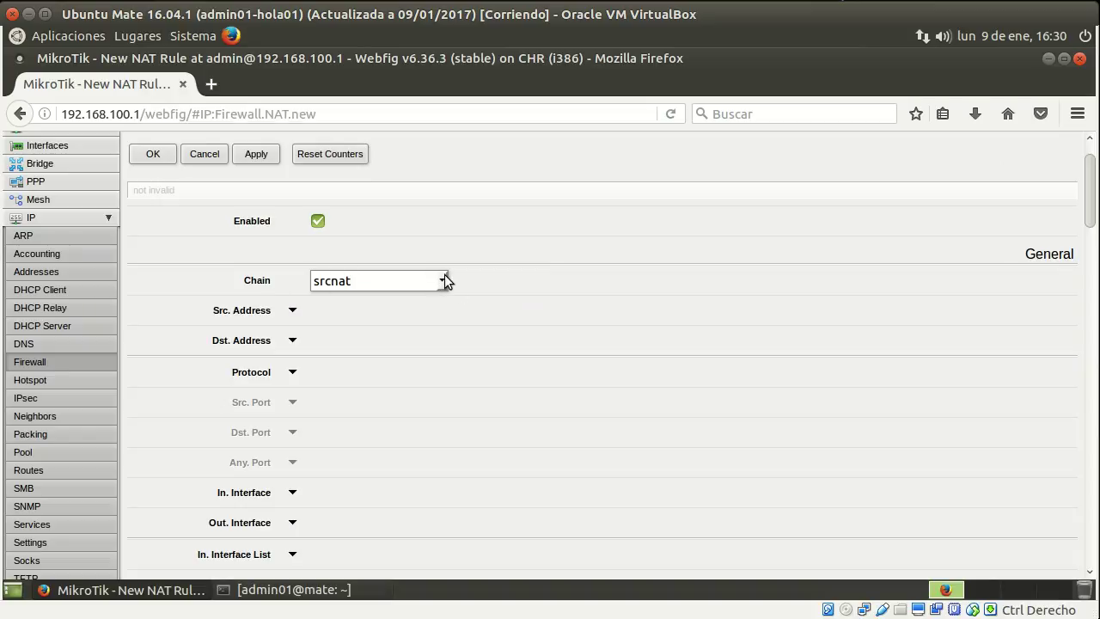
{"action": "left_click", "coordinate": [444, 280]}
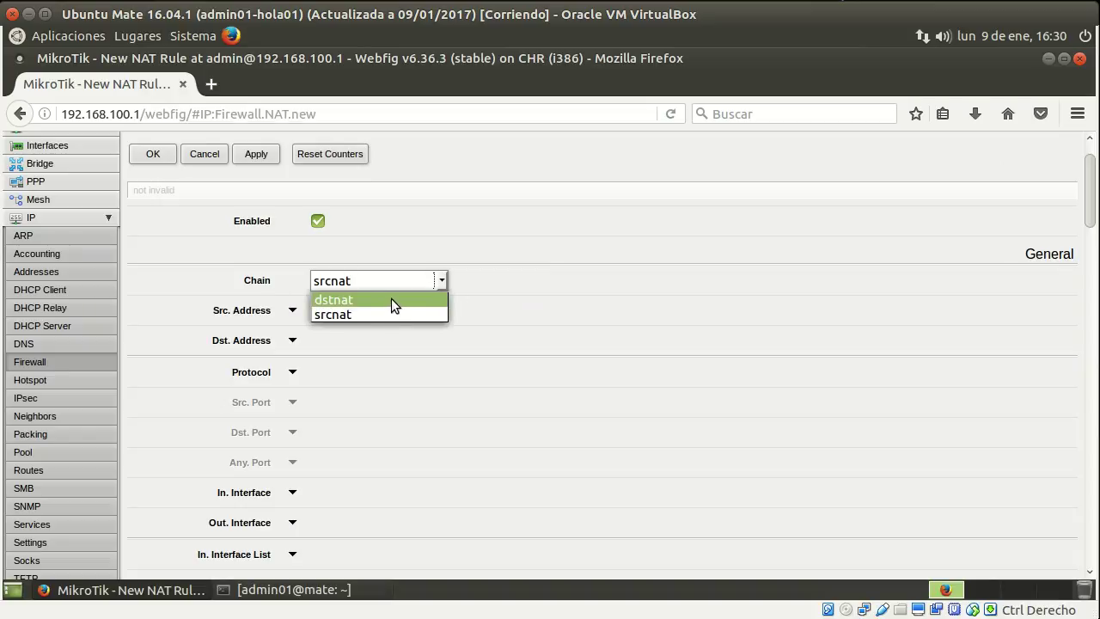
{"action": "left_click", "coordinate": [391, 298]}
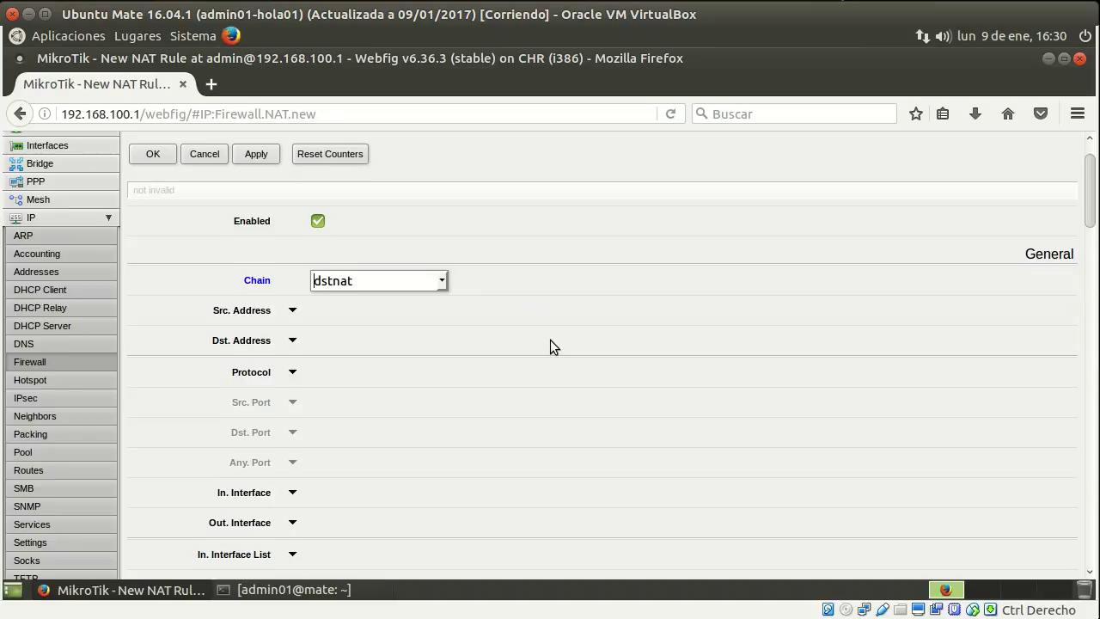
Match protocol 6 (tcp), destination port 80 and incoming interface ether1.
{"action": "scroll", "coordinate": [550, 335], "scroll_direction": "down", "scroll_amount": 2}
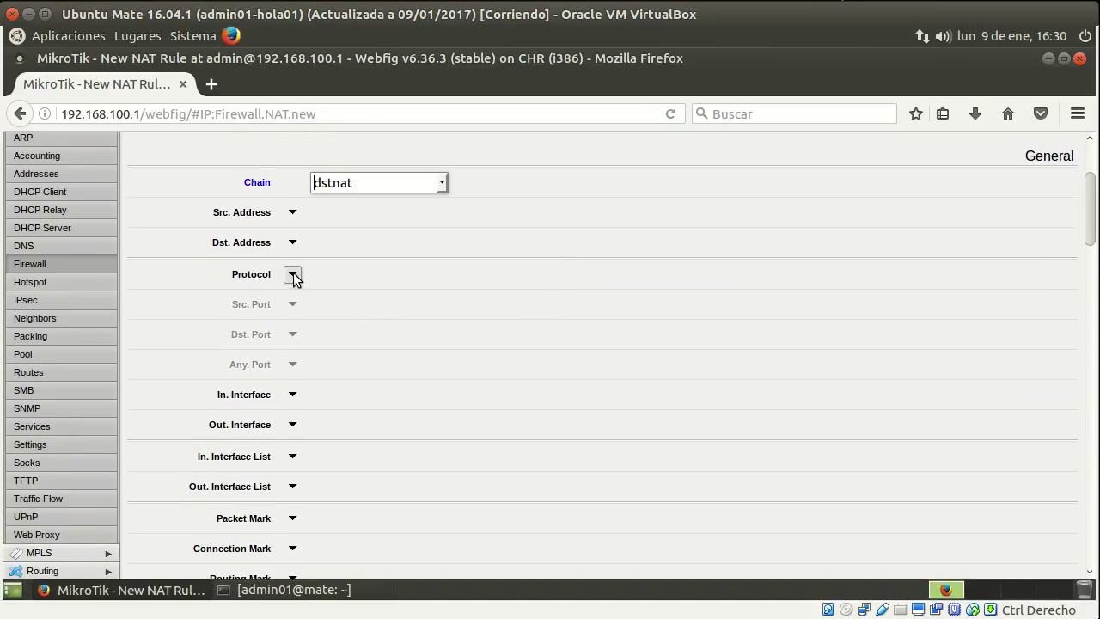
{"action": "left_click", "coordinate": [293, 274]}
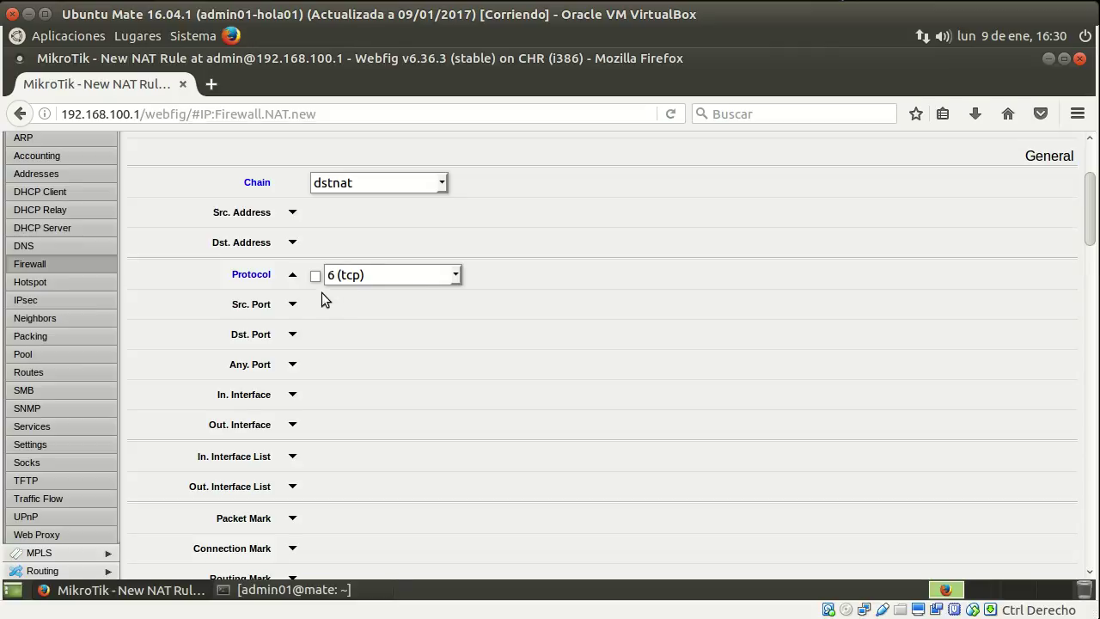
{"action": "left_click", "coordinate": [293, 336]}
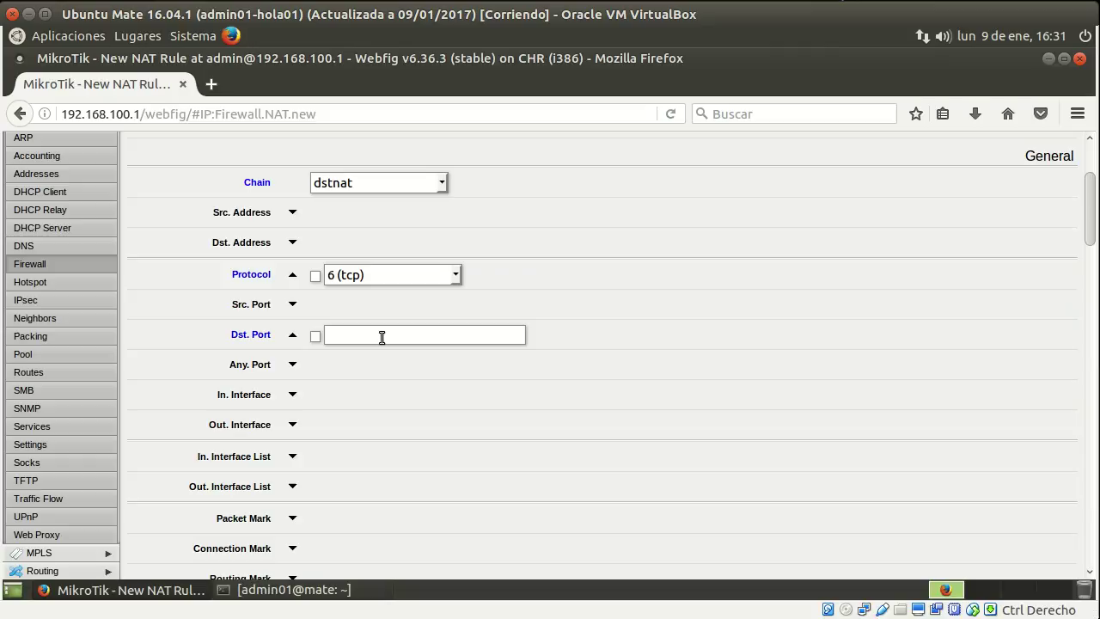
{"action": "type", "text": "80"}
{"action": "left_click", "coordinate": [293, 395]}
{"action": "left_click", "coordinate": [409, 395]}
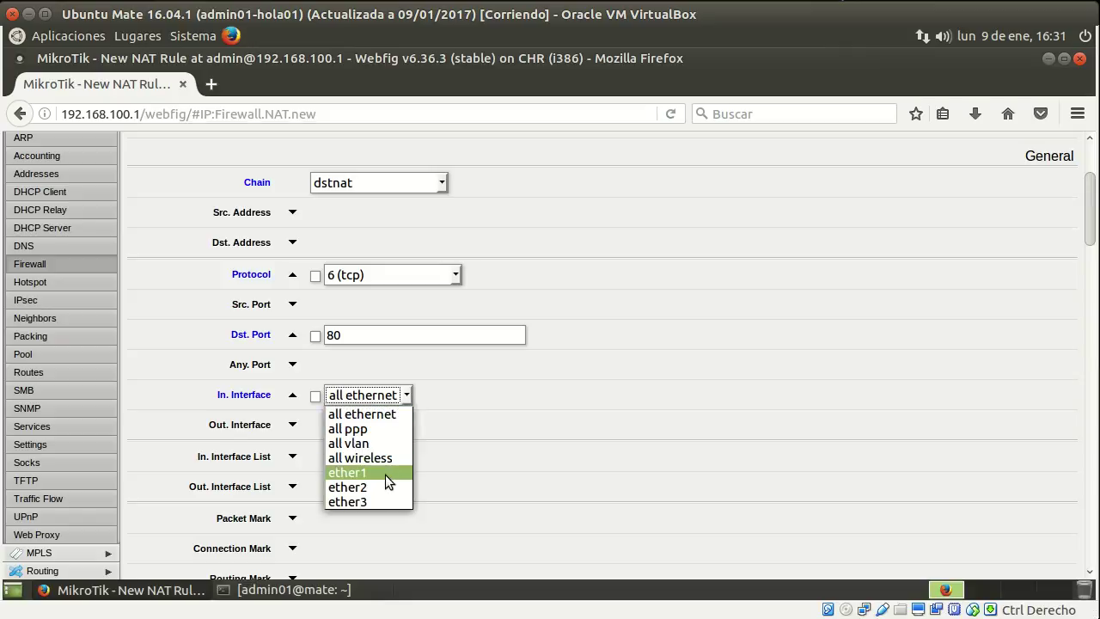
{"action": "left_click", "coordinate": [385, 471]}
{"action": "scroll", "coordinate": [667, 429], "scroll_direction": "down", "scroll_amount": 10}
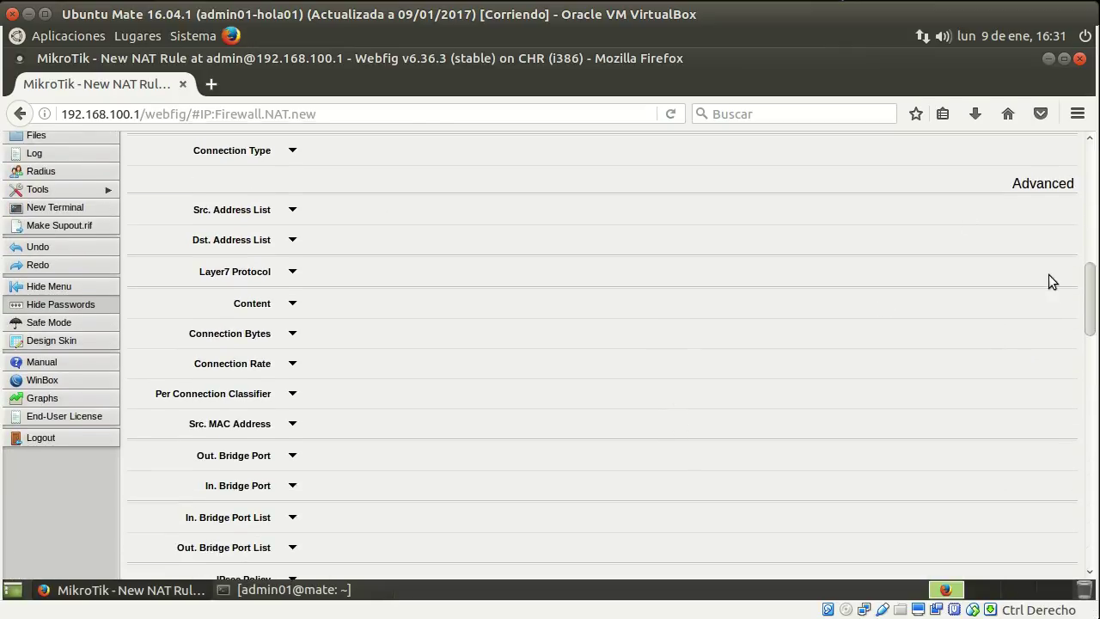
{"action": "left_click_drag", "start_coordinate": [1088, 300], "coordinate": [1089, 404]}
{"action": "scroll", "coordinate": [514, 274], "scroll_direction": "down", "scroll_amount": 10}
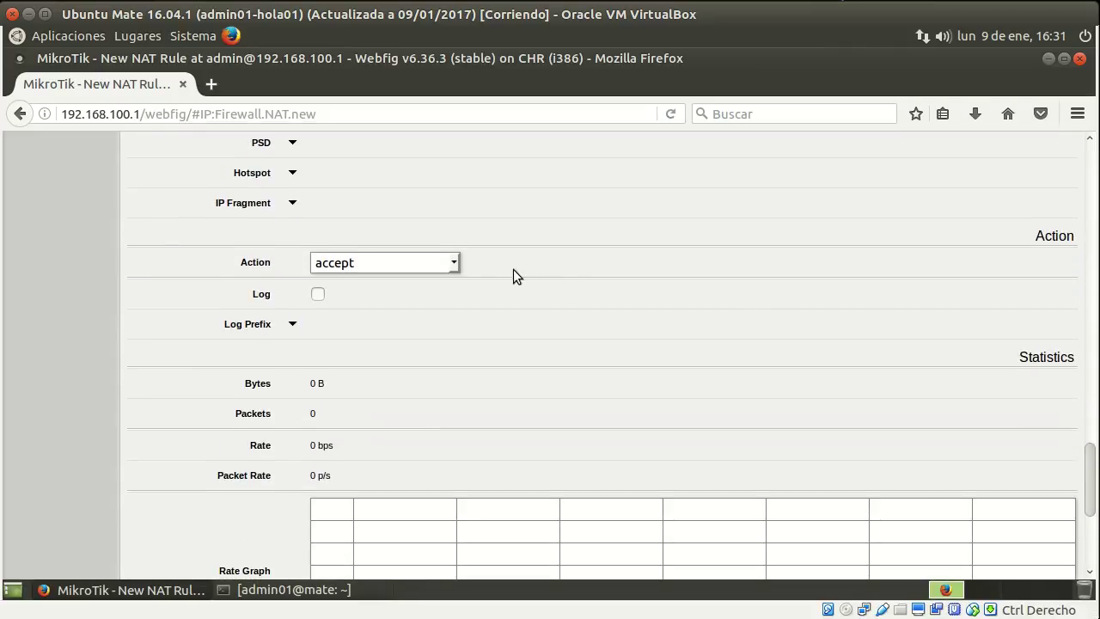
Set the rule action to dst-nat with target address 192.168.101.2.
{"action": "left_click", "coordinate": [455, 265]}
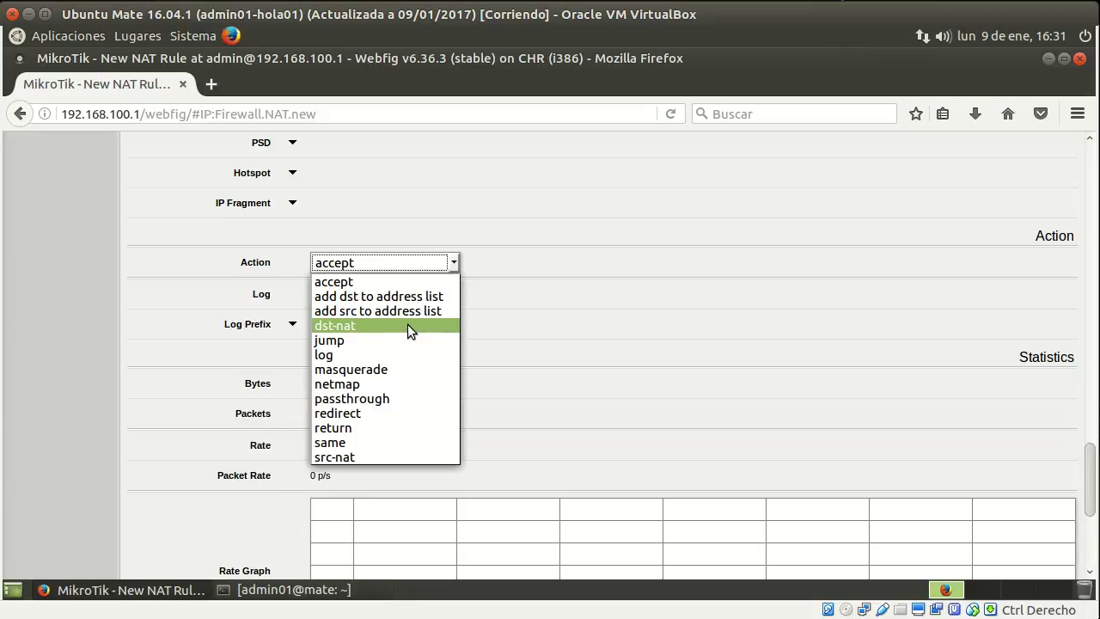
{"action": "left_click", "coordinate": [408, 326]}
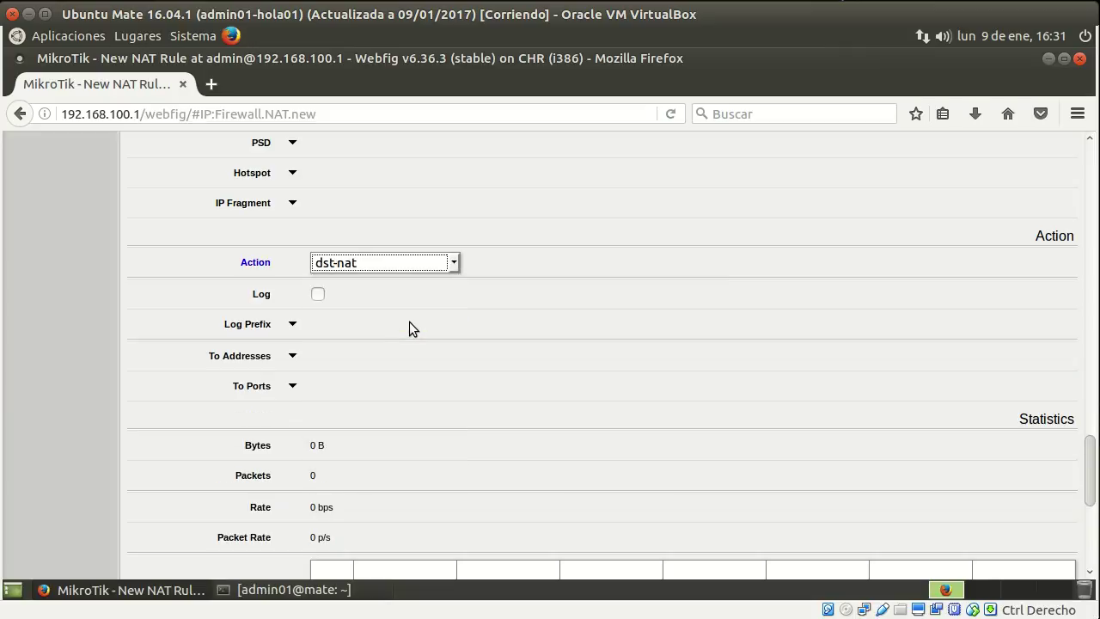
{"action": "left_click", "coordinate": [292, 356]}
{"action": "left_click_drag", "start_coordinate": [373, 358], "coordinate": [294, 352]}
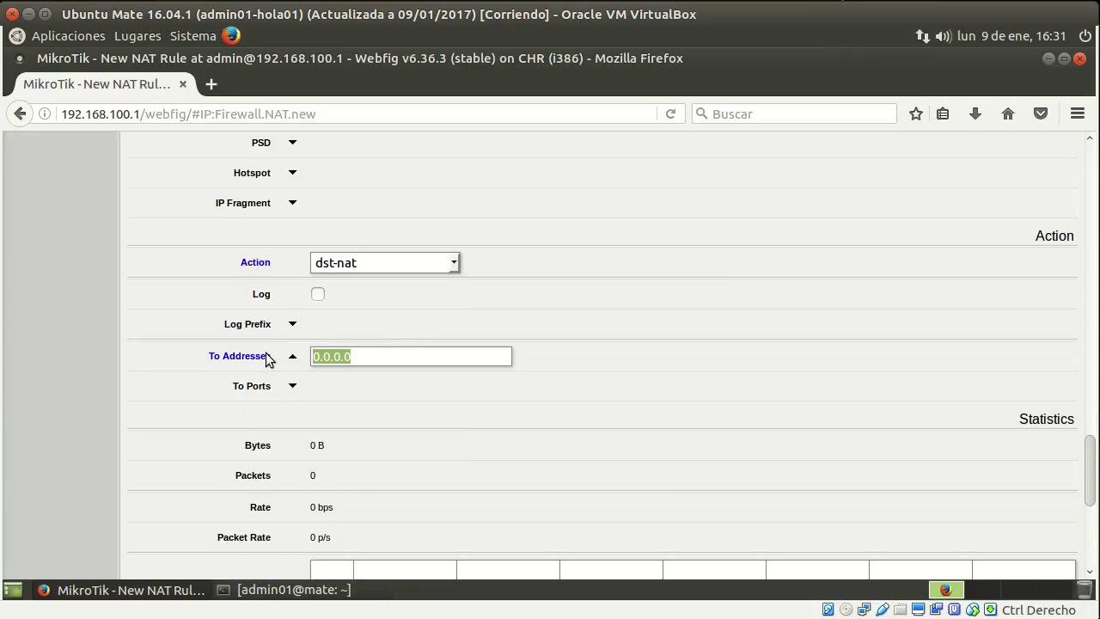
{"action": "type", "text": "192.168.101.2"}
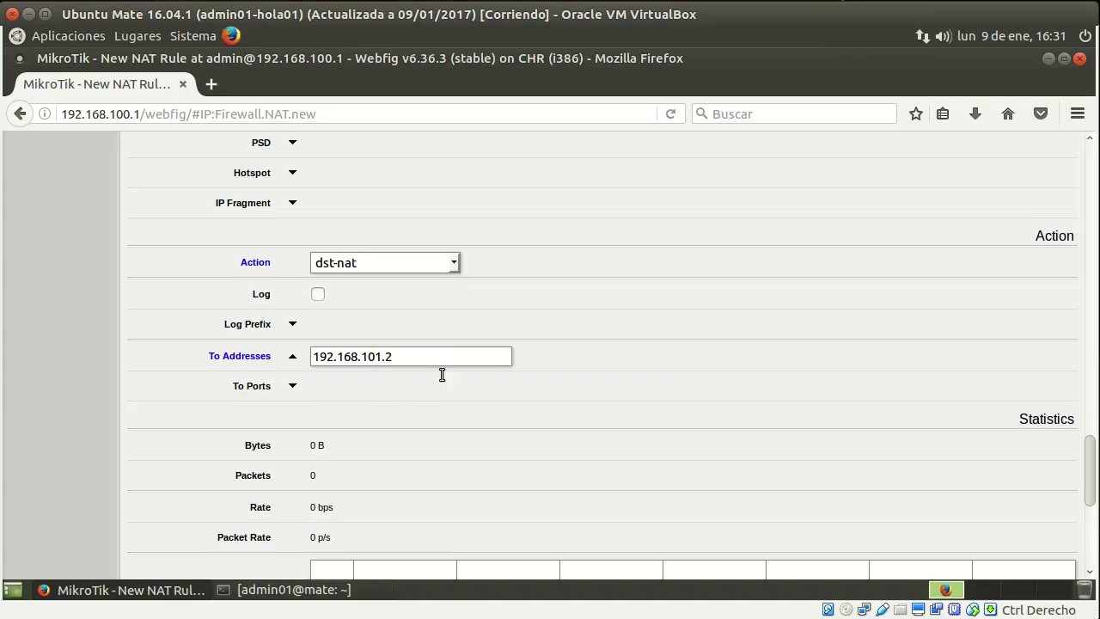
Comment the rule 'Redirección al servidor web' and save it.
{"action": "scroll", "coordinate": [420, 382], "scroll_direction": "down", "scroll_amount": 7}
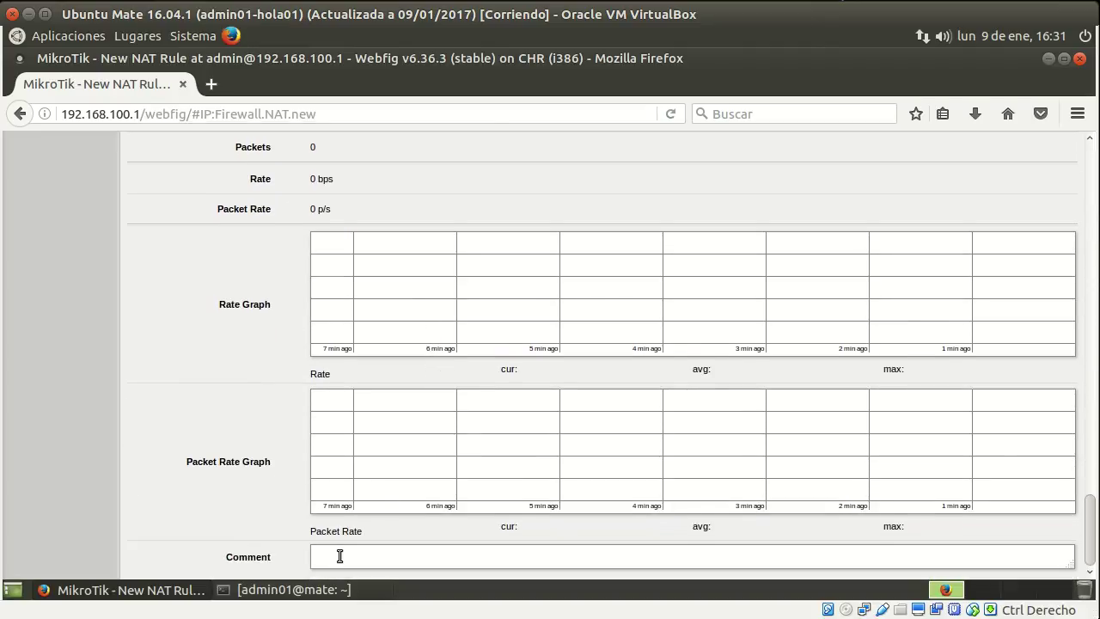
{"action": "left_click", "coordinate": [340, 555]}
{"action": "type", "text": "Redirección al servidor web"}
{"action": "left_click_drag", "start_coordinate": [1089, 533], "coordinate": [1090, 150]}
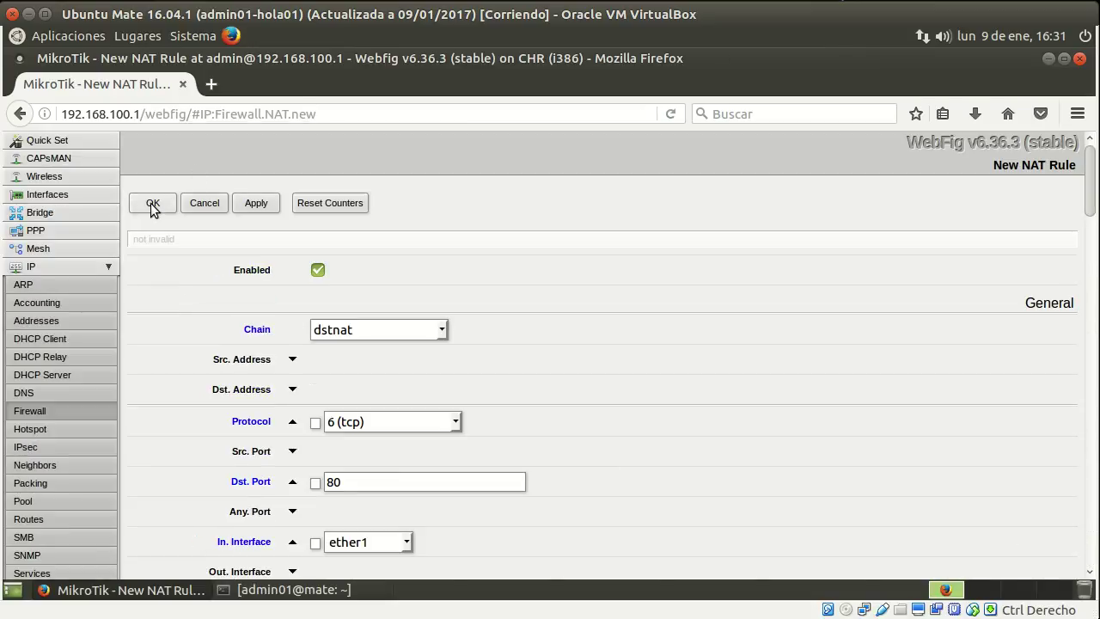
{"action": "left_click", "coordinate": [153, 202]}
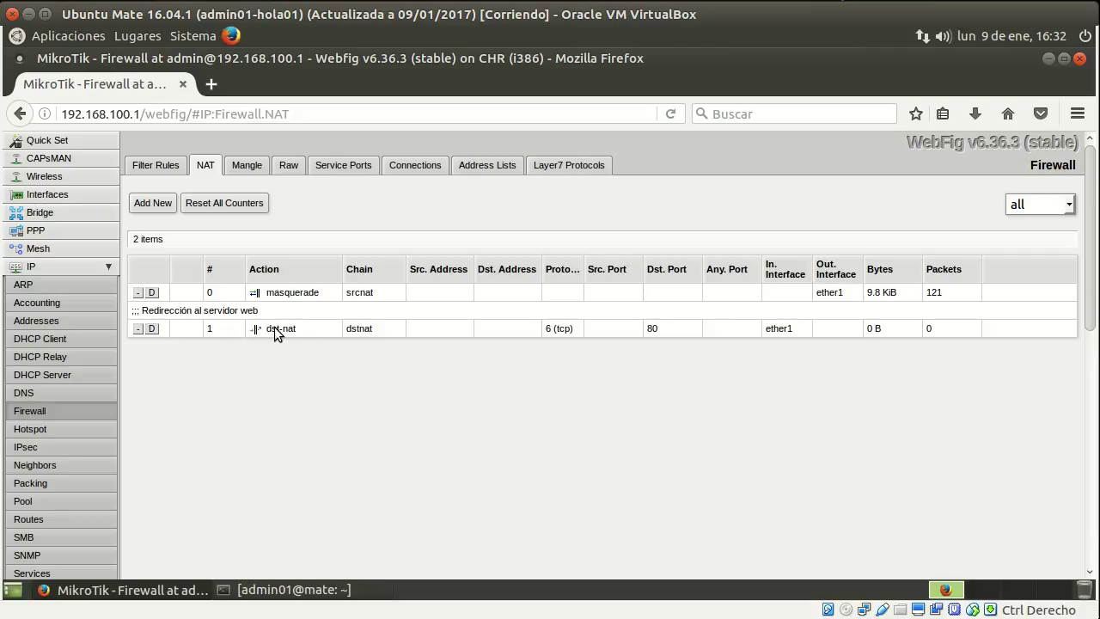
Start a new NAT rule on the dstnat chain.
{"action": "left_click", "coordinate": [159, 204]}
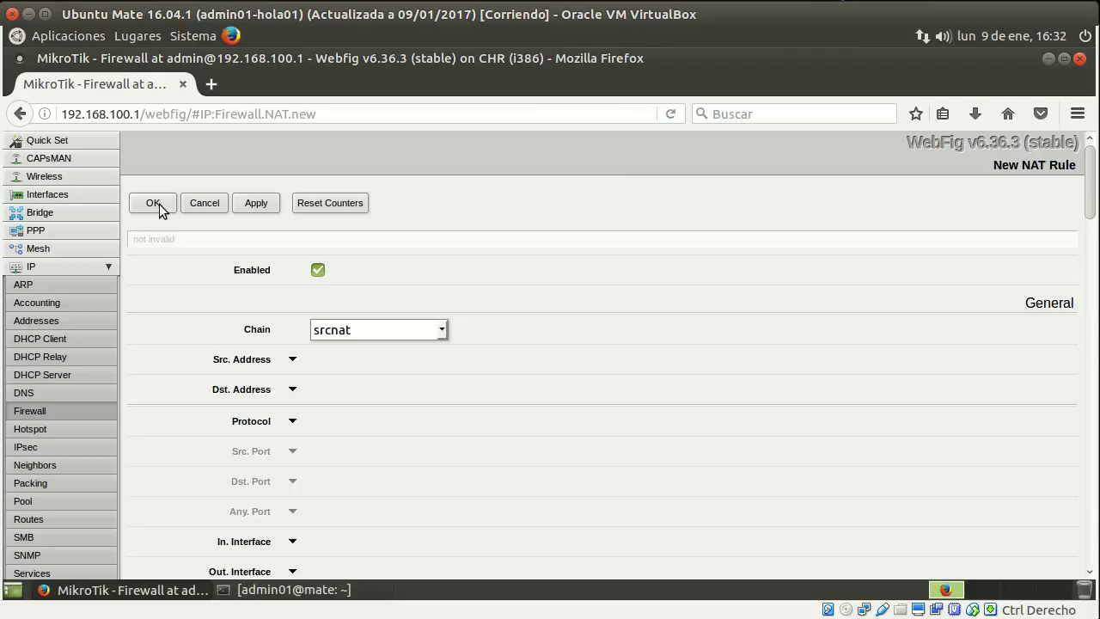
{"action": "left_click", "coordinate": [444, 329]}
{"action": "left_click", "coordinate": [408, 347]}
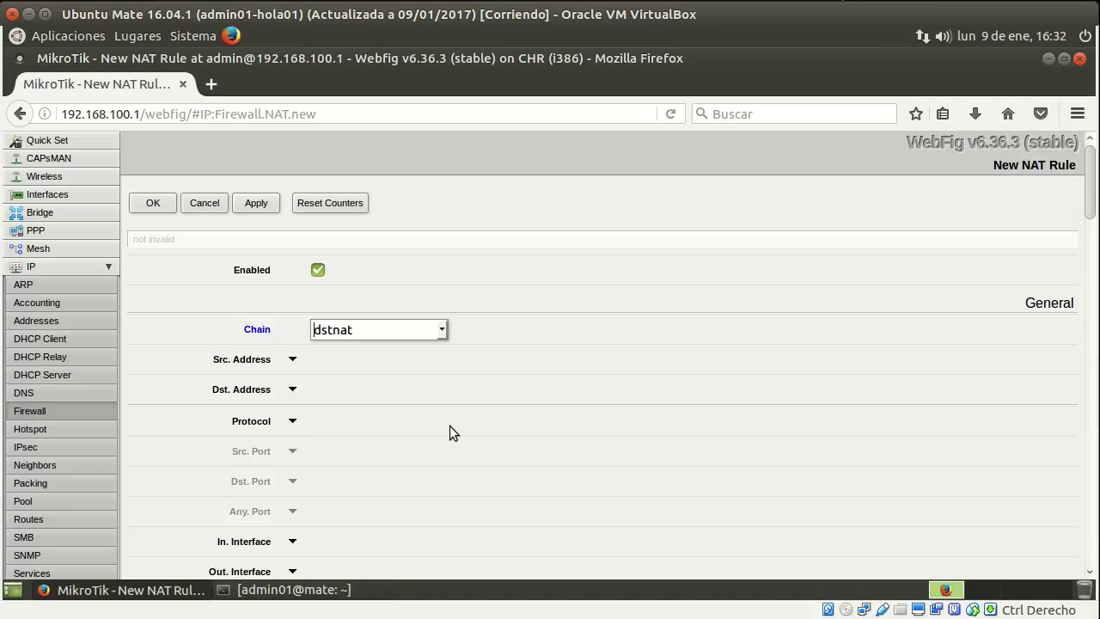
Match TCP (6) destination port 21 arriving on in-interface ether1.
{"action": "scroll", "coordinate": [450, 425], "scroll_direction": "down", "scroll_amount": 2}
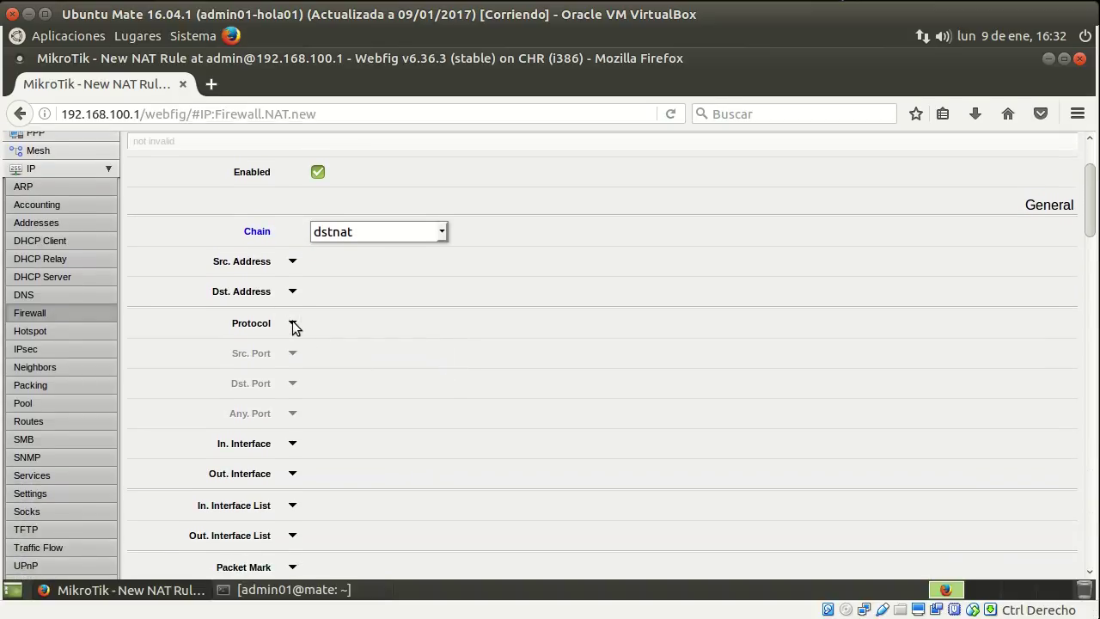
{"action": "left_click", "coordinate": [291, 324]}
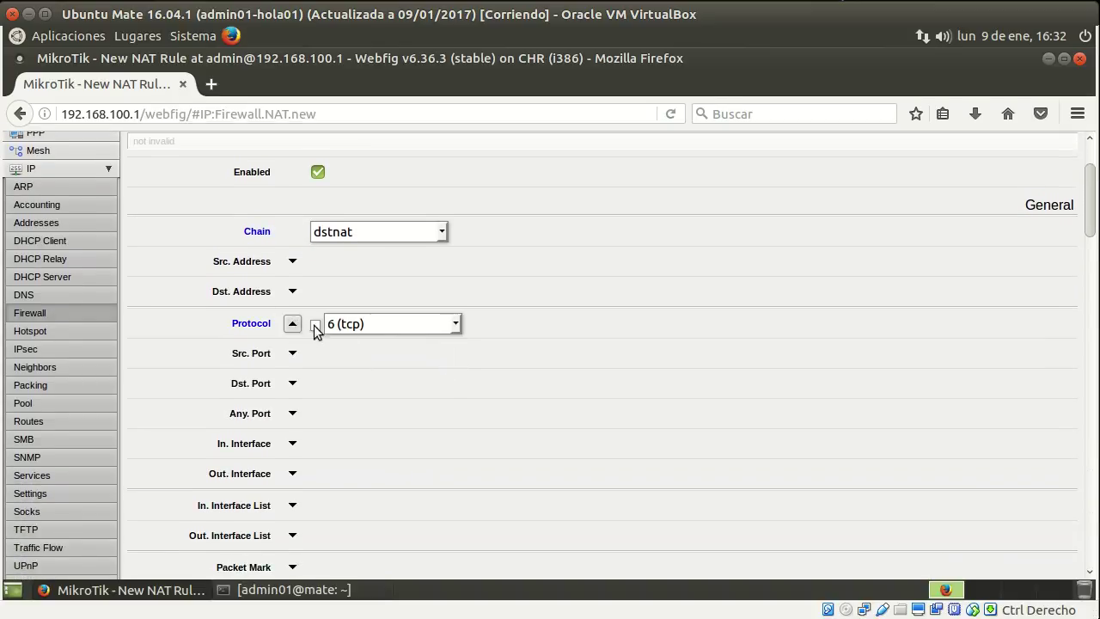
{"action": "left_click", "coordinate": [292, 383]}
{"action": "type", "text": "21"}
{"action": "scroll", "coordinate": [418, 444], "scroll_direction": "down", "scroll_amount": 3}
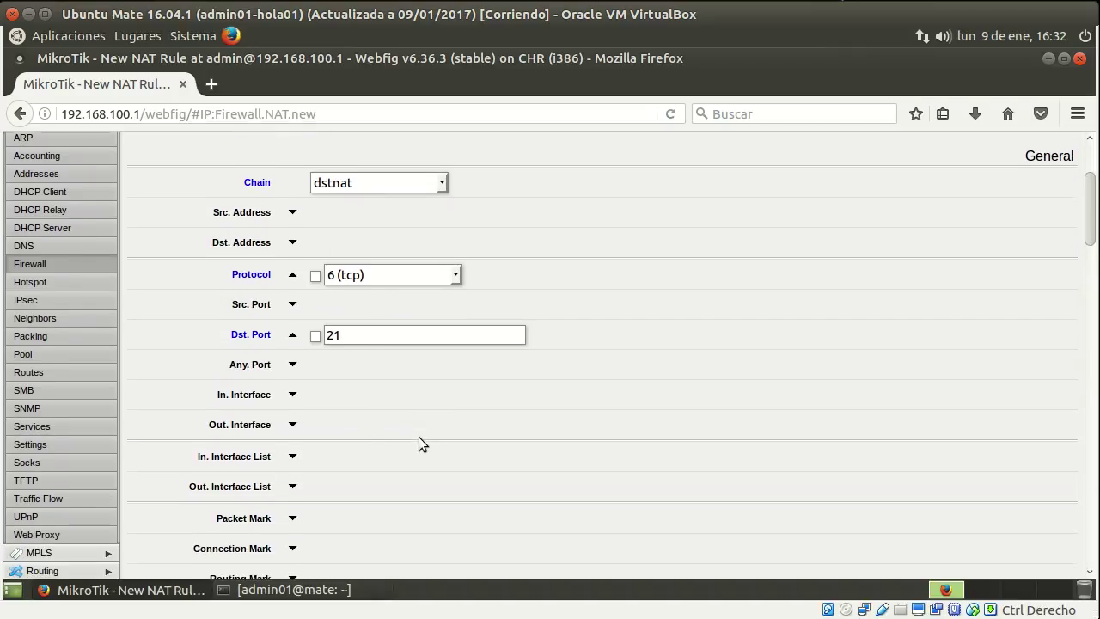
{"action": "left_click", "coordinate": [292, 298]}
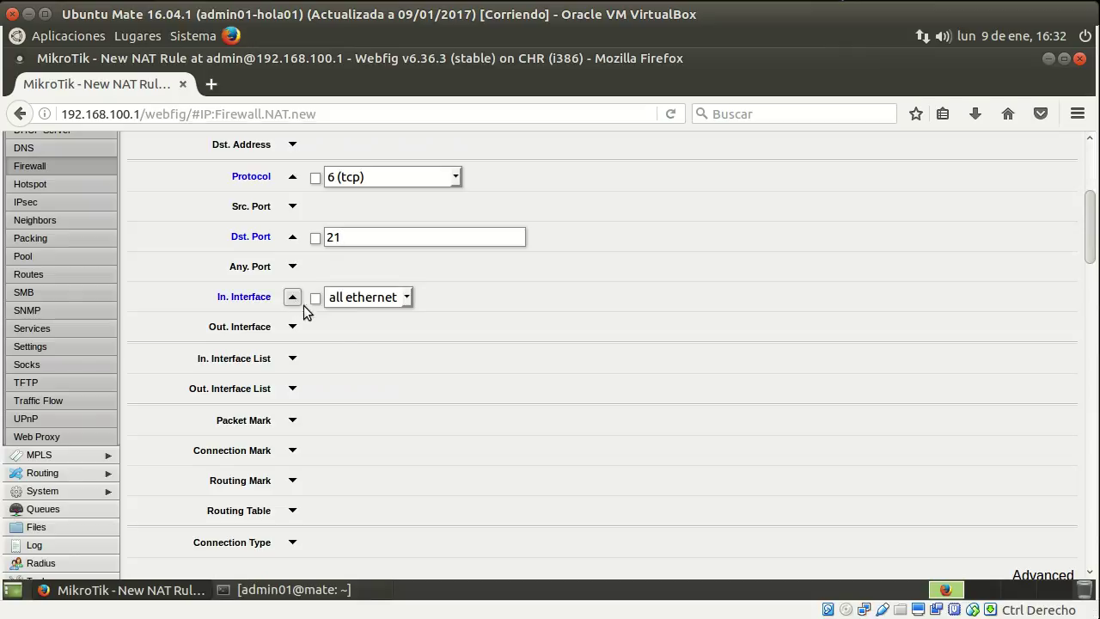
{"action": "left_click", "coordinate": [411, 299]}
{"action": "left_click", "coordinate": [376, 372]}
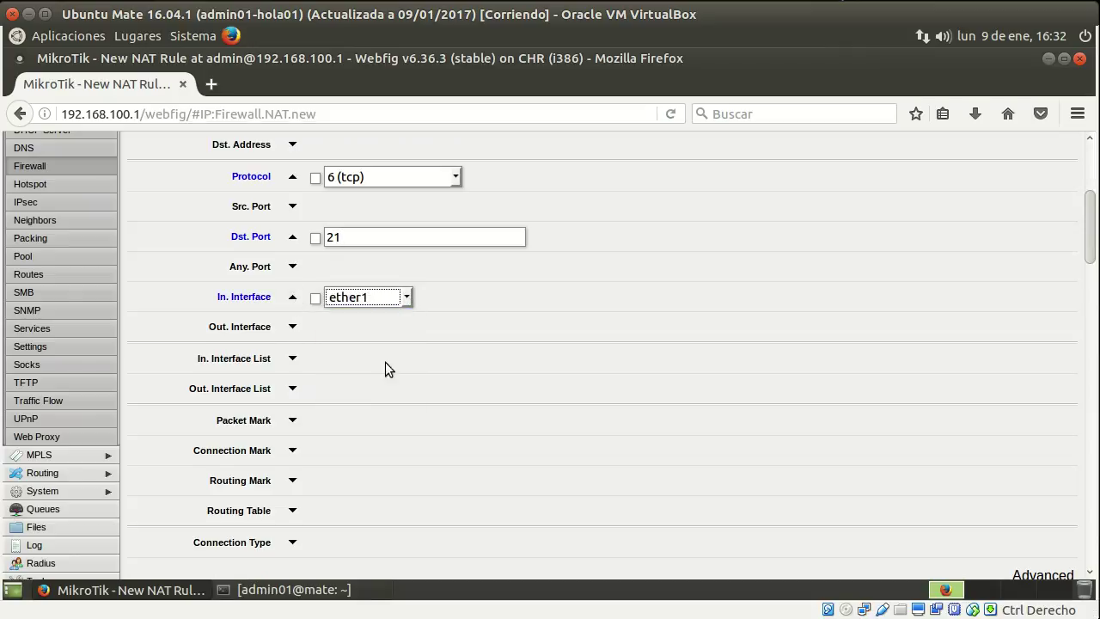
{"action": "left_click_drag", "start_coordinate": [1089, 245], "coordinate": [1091, 509]}
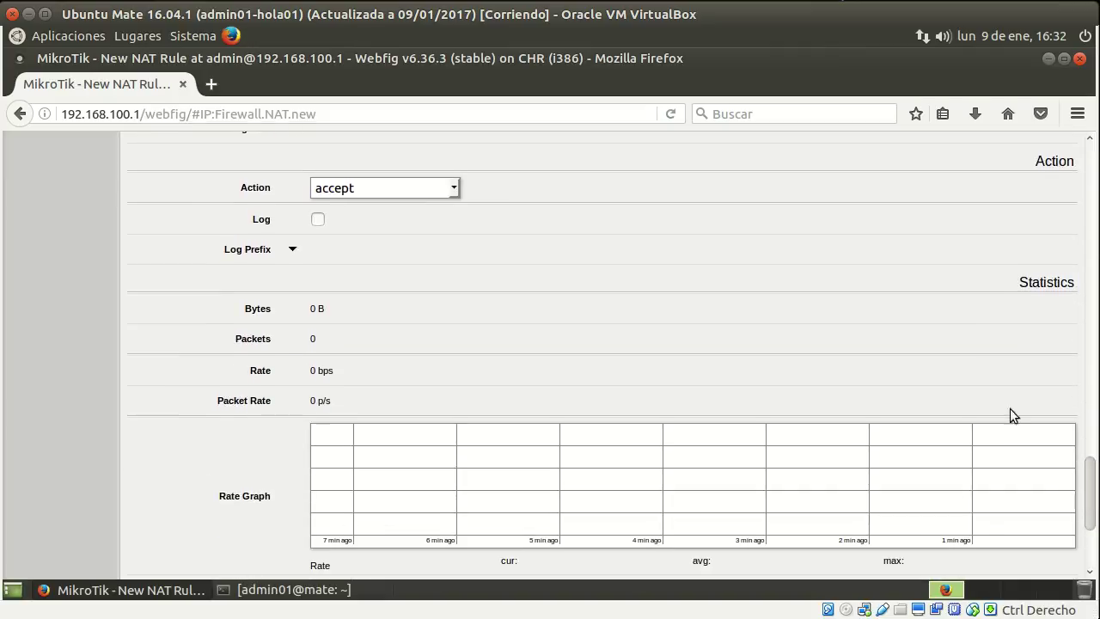
Set the action to dst-nat with To Addresses 192.168.101.3.
{"action": "left_click", "coordinate": [454, 183]}
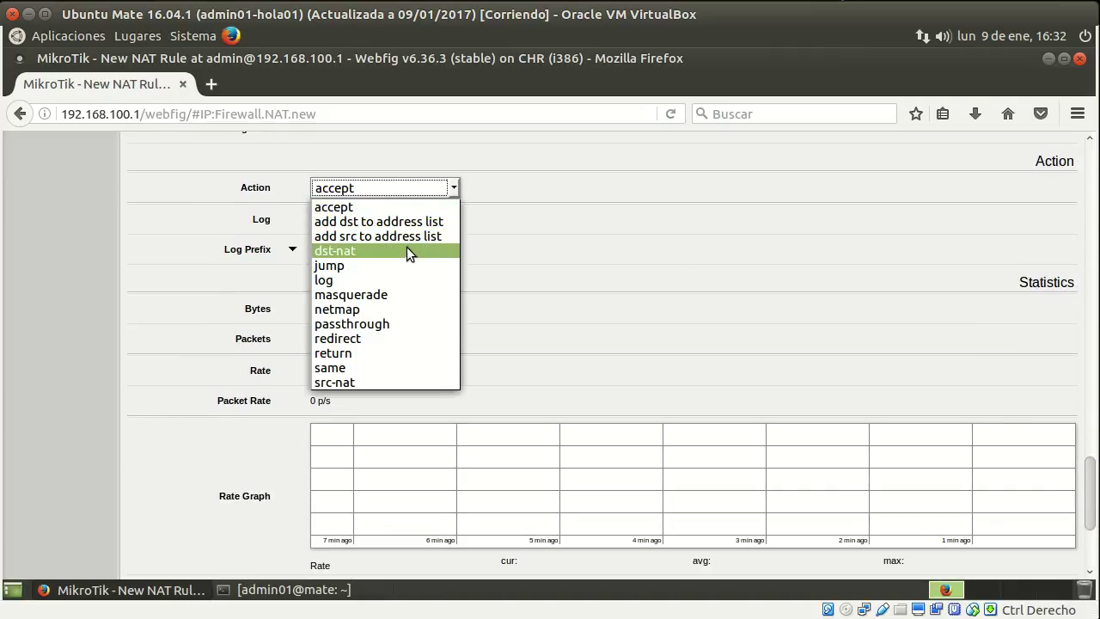
{"action": "left_click", "coordinate": [409, 250]}
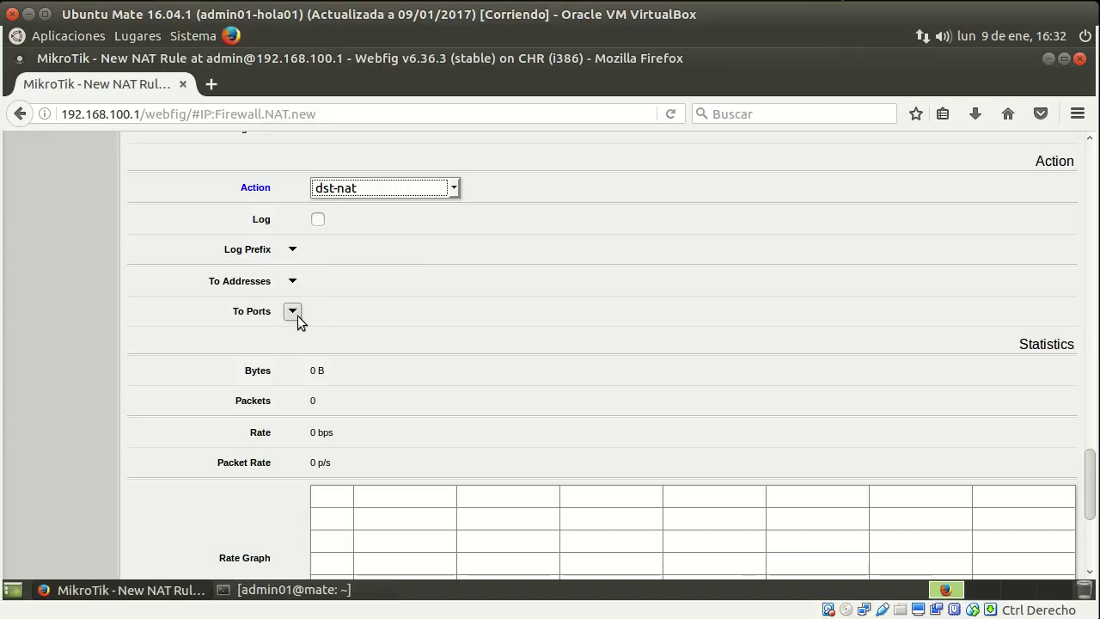
{"action": "left_click", "coordinate": [295, 286]}
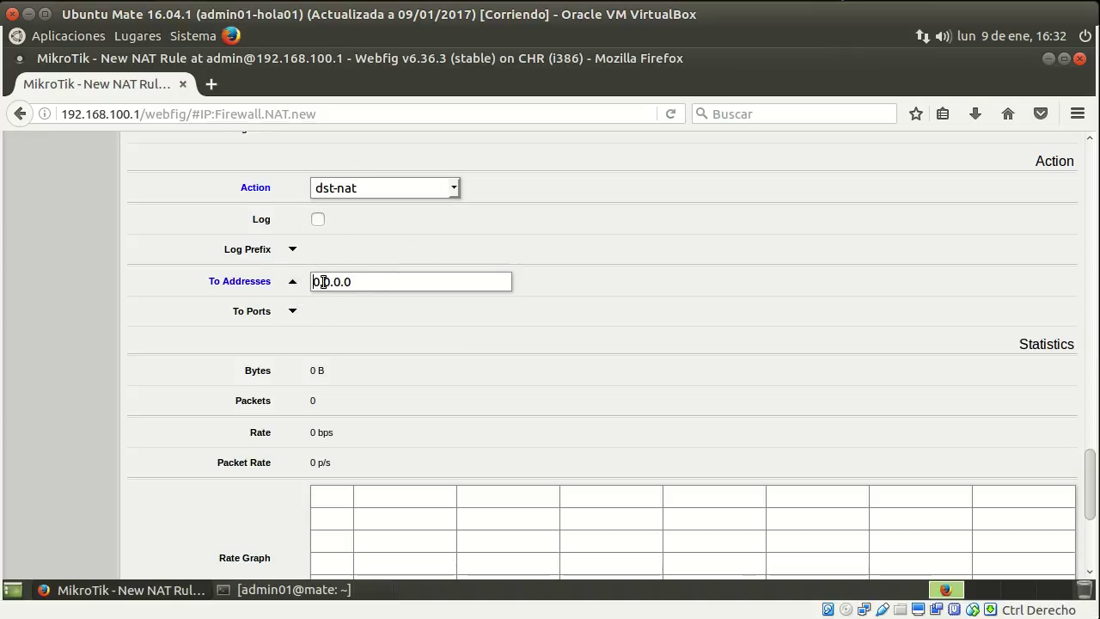
{"action": "double_click", "coordinate": [325, 282]}
{"action": "type", "text": "192.168."}
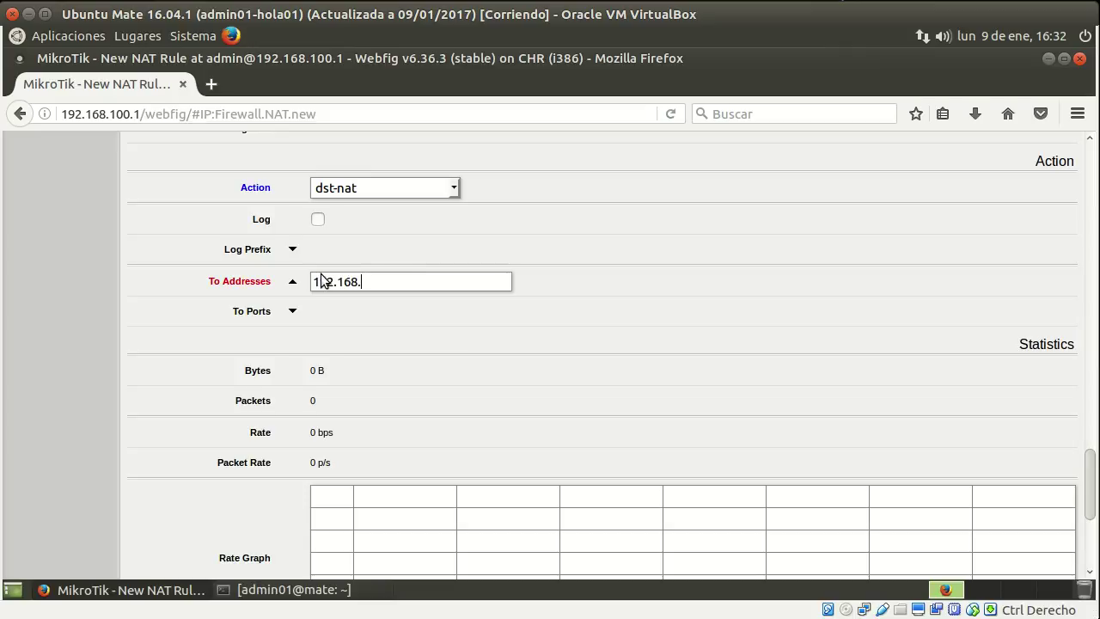
{"action": "type", "text": "101.3"}
Comment the rule "Redirección servidor FTP".
{"action": "scroll", "coordinate": [386, 326], "scroll_direction": "down", "scroll_amount": 5}
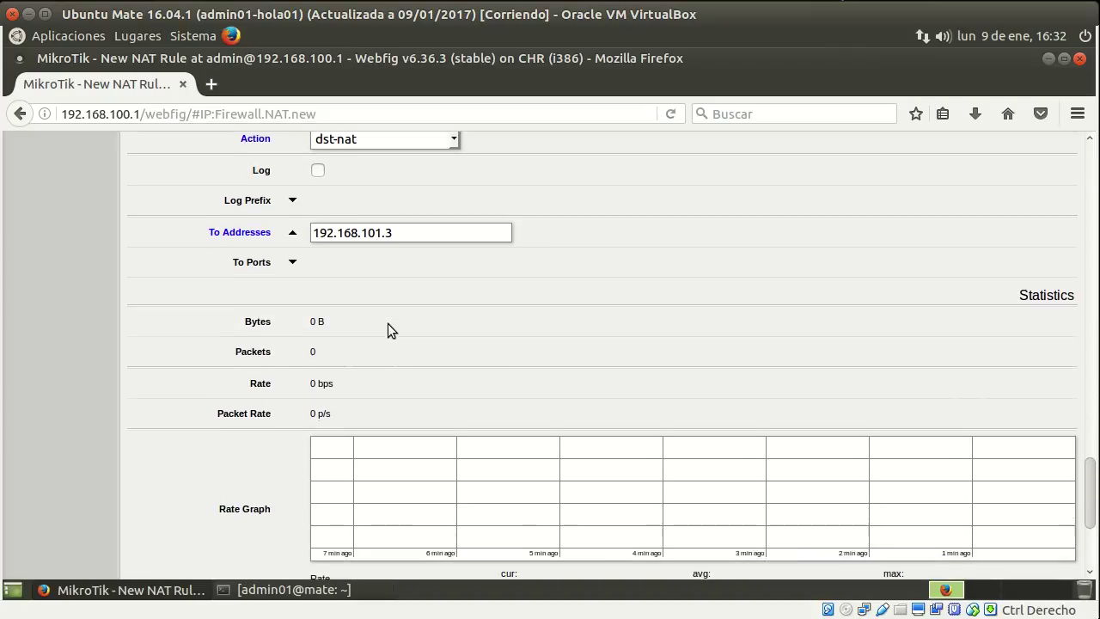
{"action": "scroll", "coordinate": [288, 534], "scroll_direction": "down", "scroll_amount": 1}
{"action": "left_click", "coordinate": [356, 556]}
{"action": "type", "text": "Redirecci"}
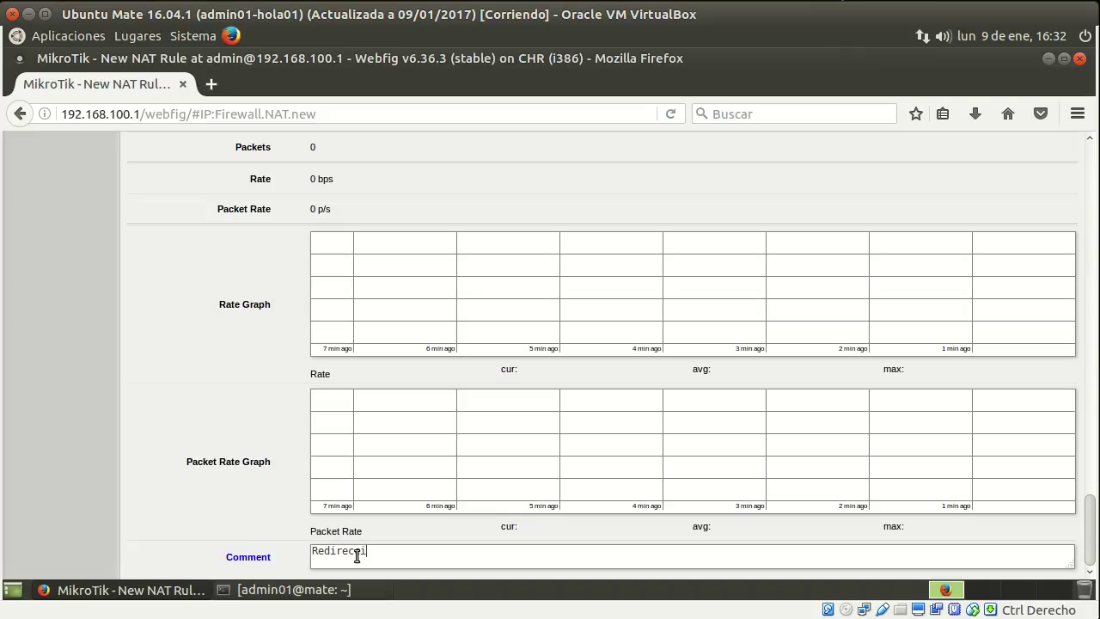
{"action": "type", "text": "ón servidor FTP"}
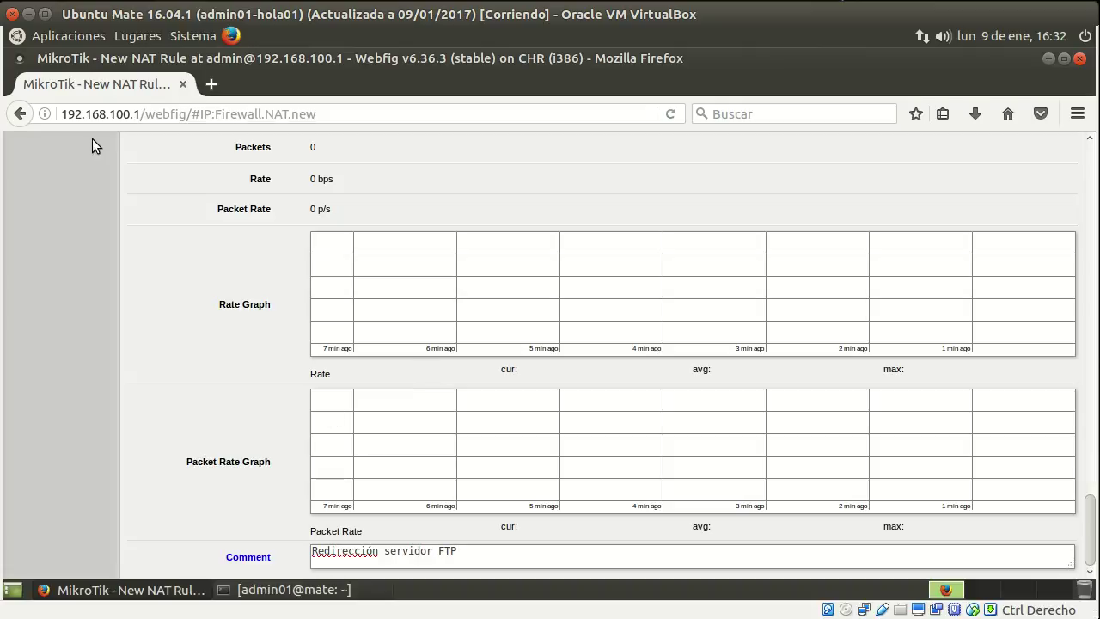
{"action": "left_click_drag", "start_coordinate": [1089, 529], "coordinate": [1089, 180]}
Save the FTP redirect NAT rule and switch to the empty Filter Rules list.
{"action": "left_click", "coordinate": [157, 205]}
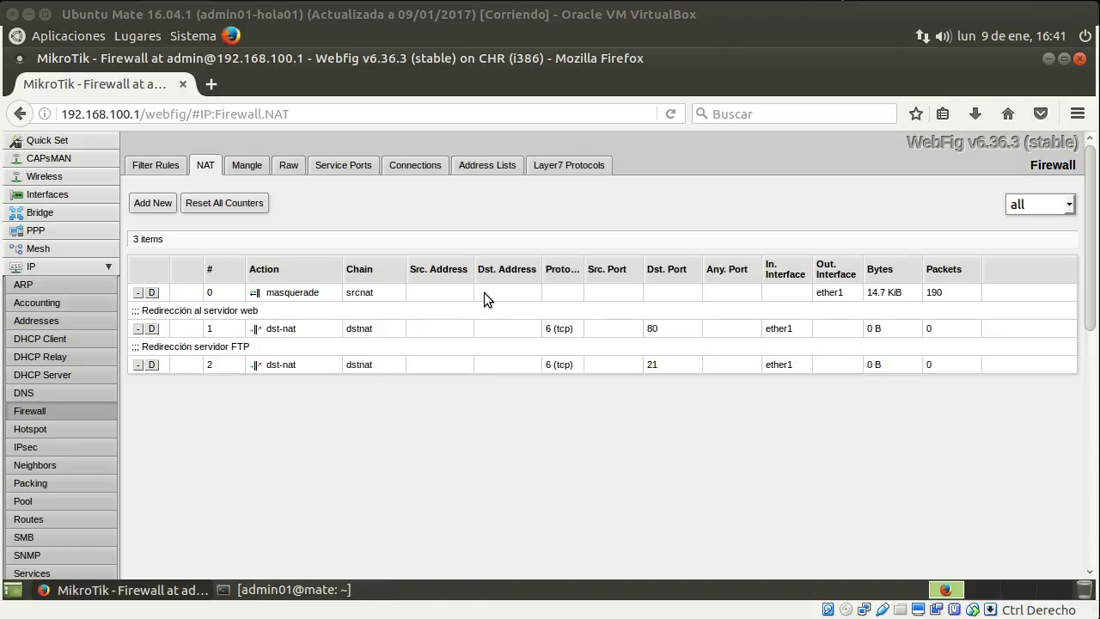
{"action": "left_click", "coordinate": [174, 170]}
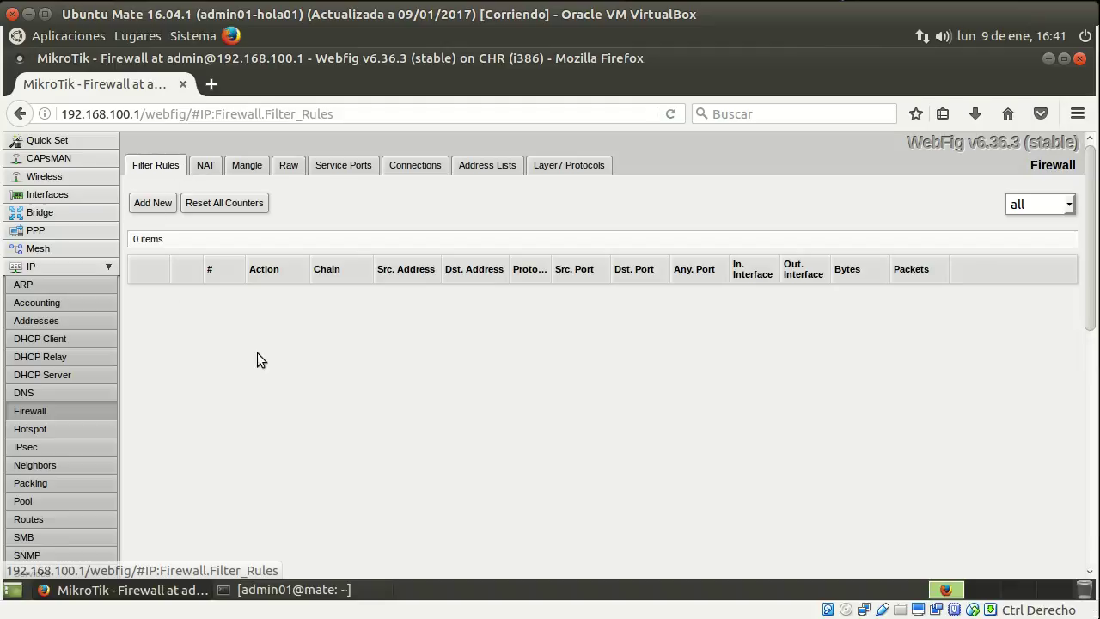
Start a new filter rule with destination address 192.168.100.2.
{"action": "left_click", "coordinate": [155, 207]}
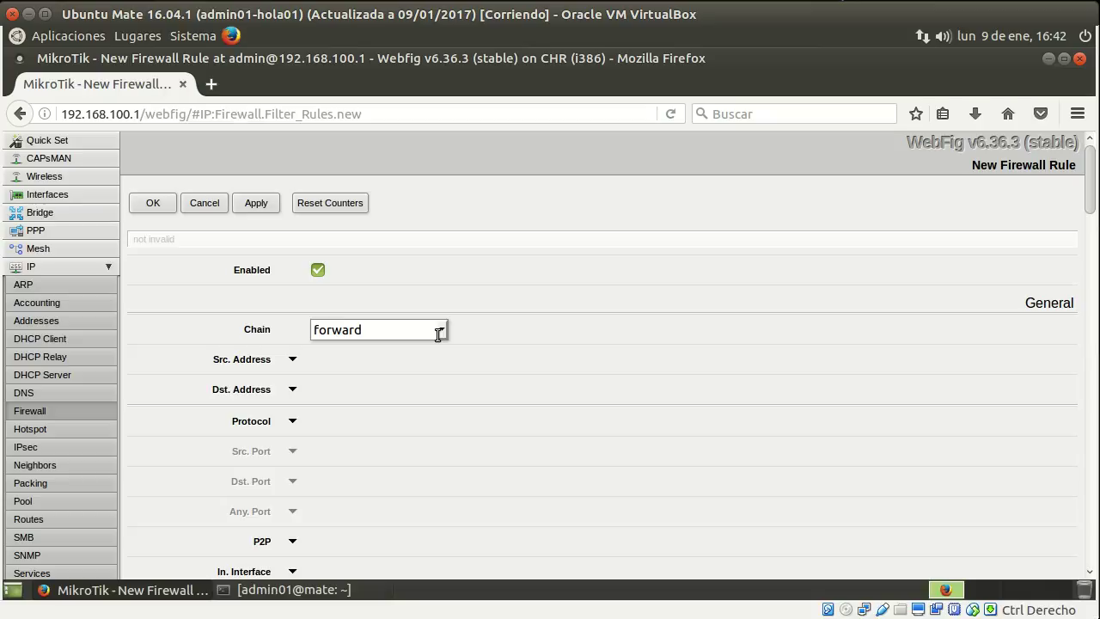
{"action": "scroll", "coordinate": [533, 361], "scroll_direction": "down", "scroll_amount": 1}
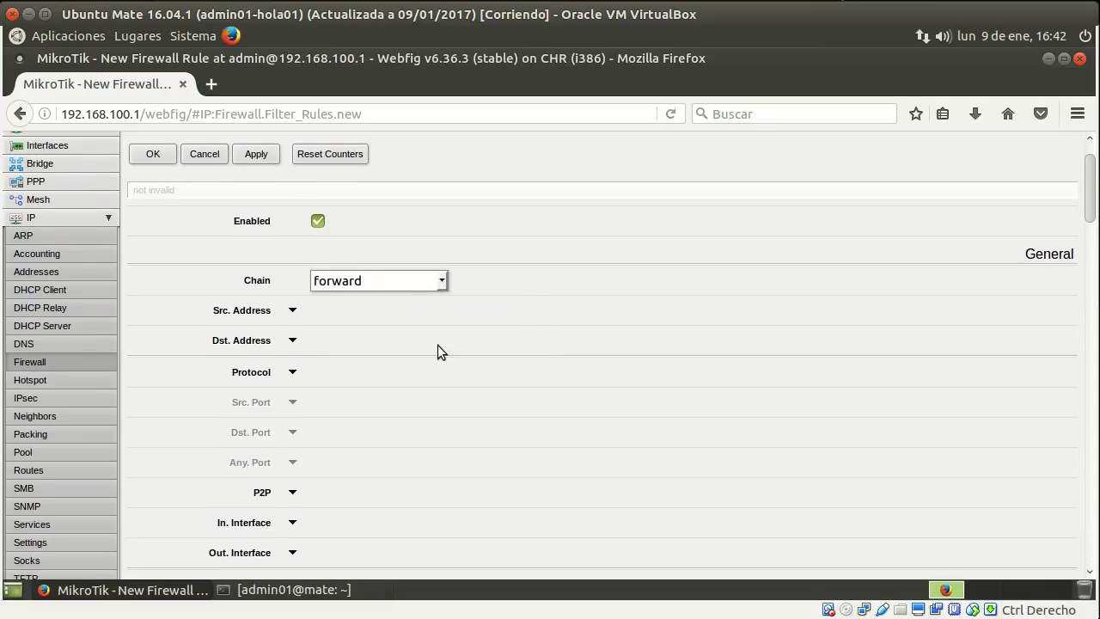
{"action": "left_click", "coordinate": [293, 340]}
{"action": "left_click_drag", "start_coordinate": [392, 352], "coordinate": [315, 342]}
{"action": "type", "text": "192."}
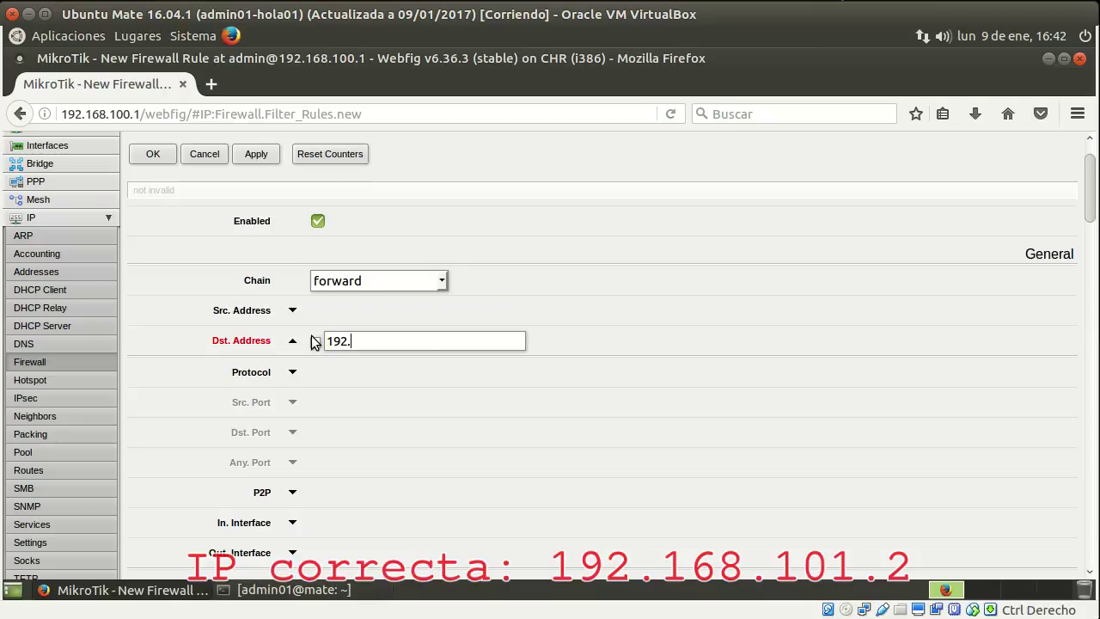
{"action": "type", "text": "168.100.2"}
Match TCP destination port 80 arriving on in-interface ether2.
{"action": "left_click", "coordinate": [292, 371]}
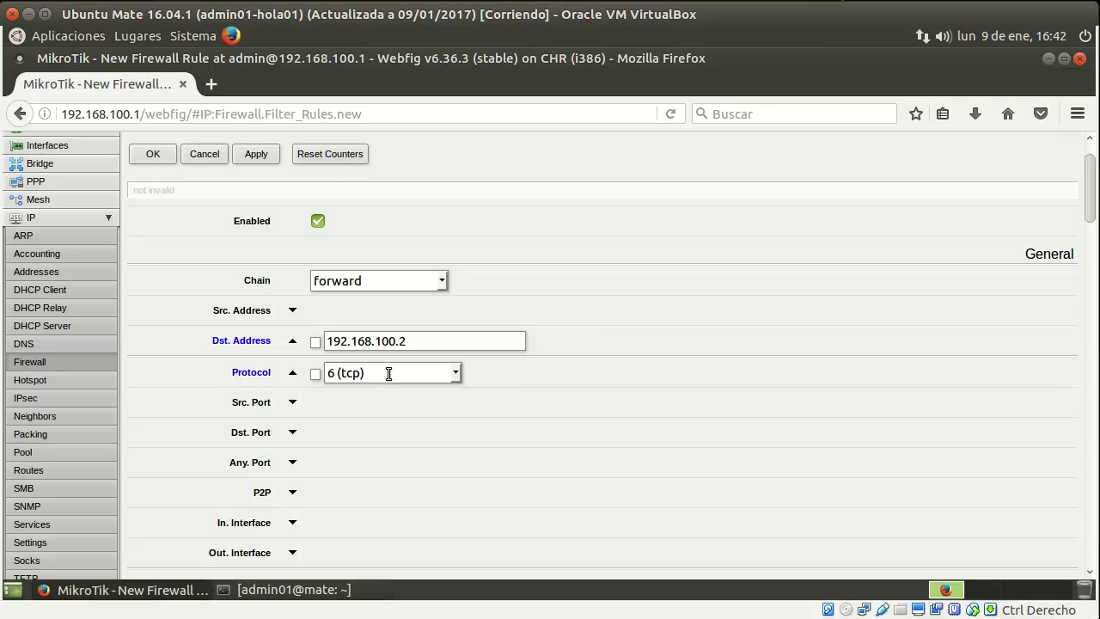
{"action": "left_click", "coordinate": [292, 432]}
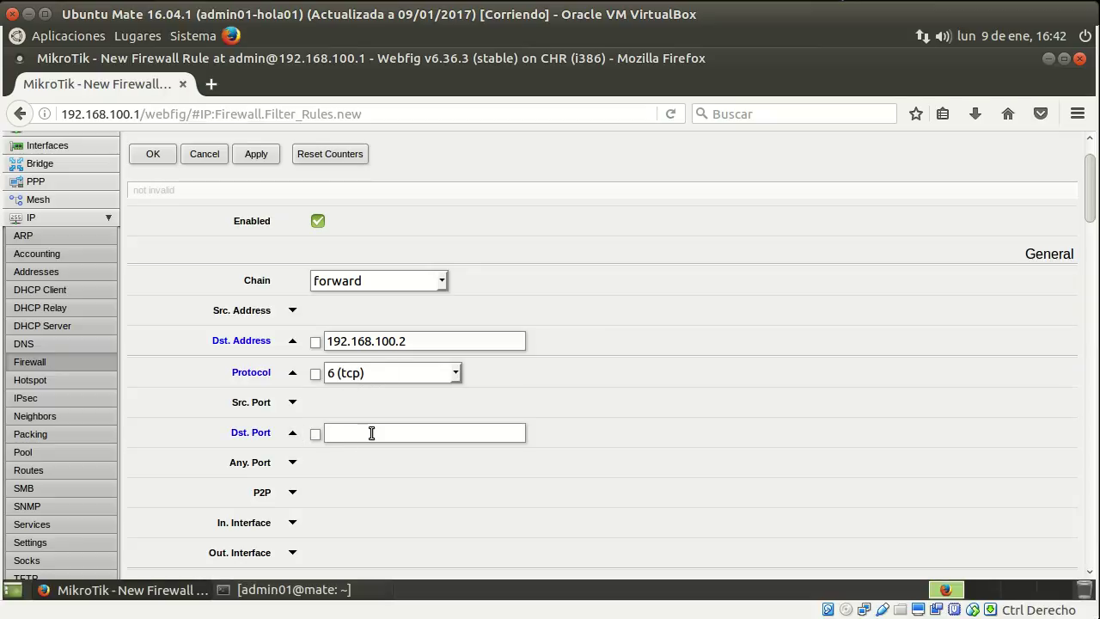
{"action": "type", "text": "80"}
{"action": "scroll", "coordinate": [495, 446], "scroll_direction": "down", "scroll_amount": 2}
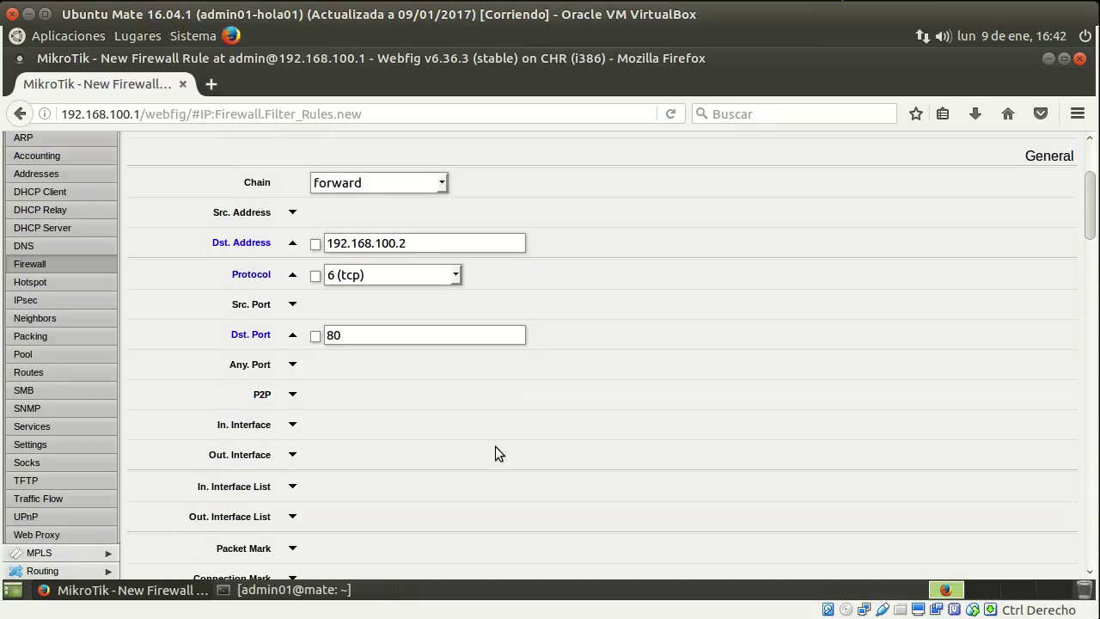
{"action": "left_click", "coordinate": [293, 425]}
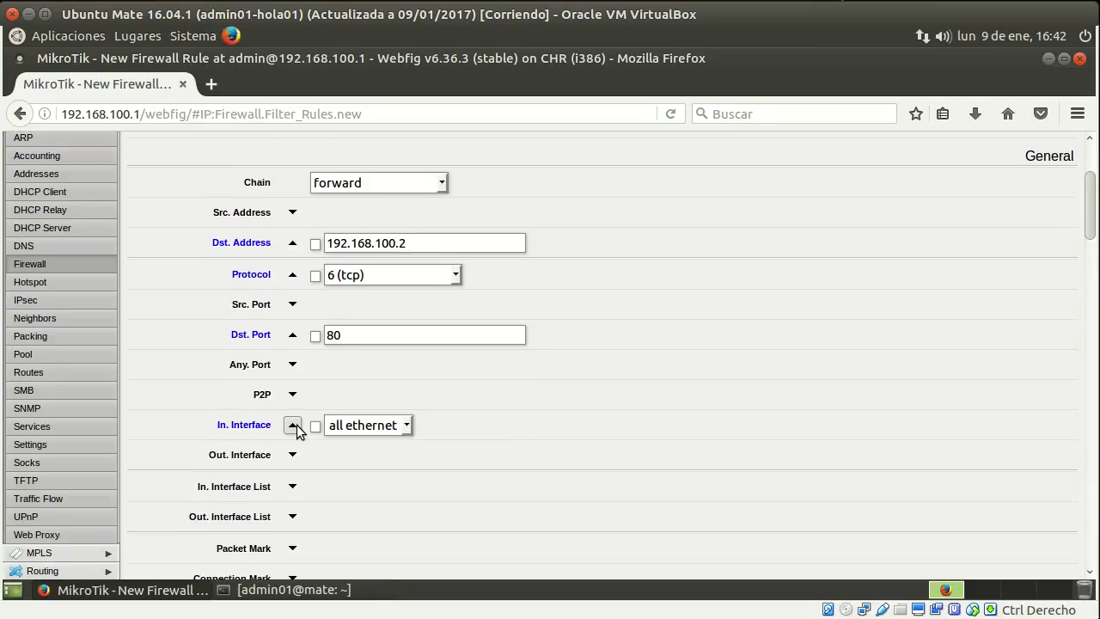
{"action": "left_click", "coordinate": [405, 426]}
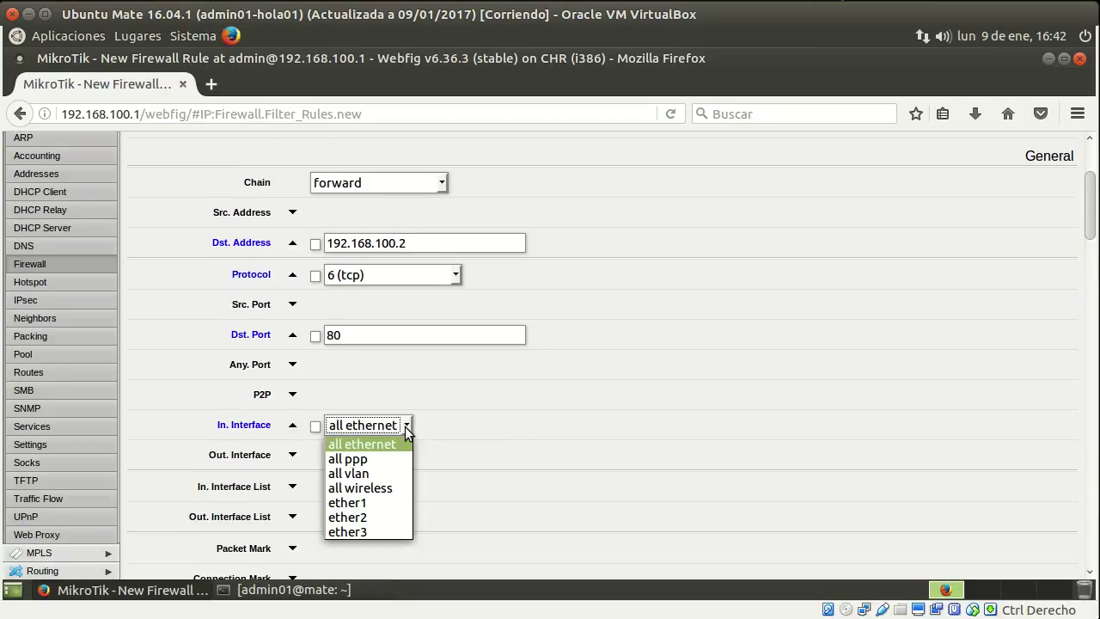
{"action": "left_click", "coordinate": [382, 516]}
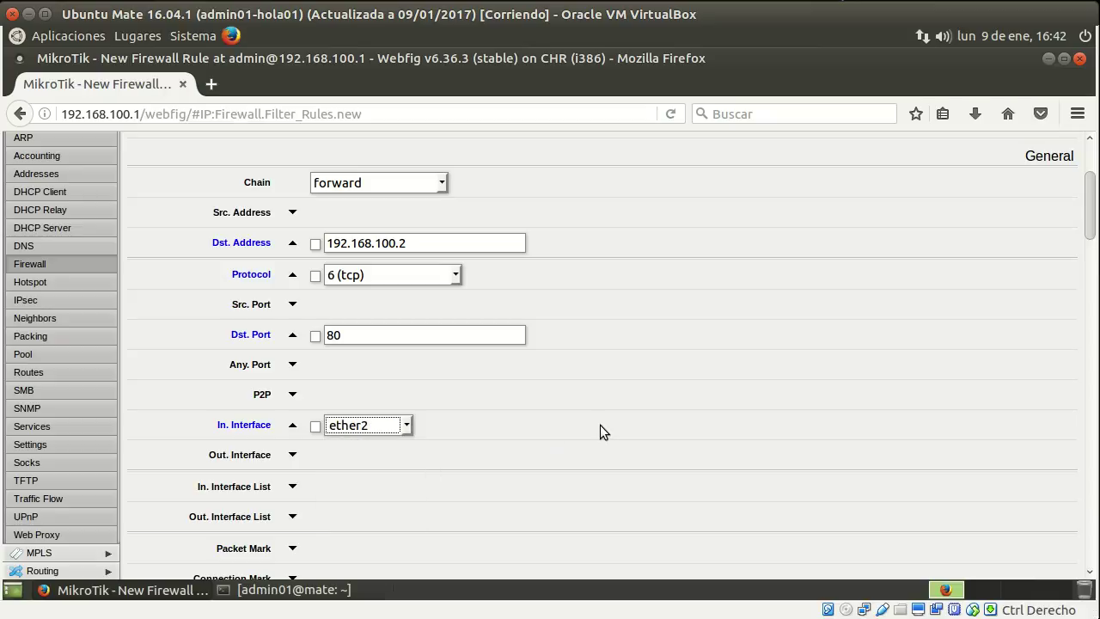
Comment the rule "Permite web desde red interna a DMZ" and save it.
{"action": "scroll", "coordinate": [600, 424], "scroll_direction": "down", "scroll_amount": 10}
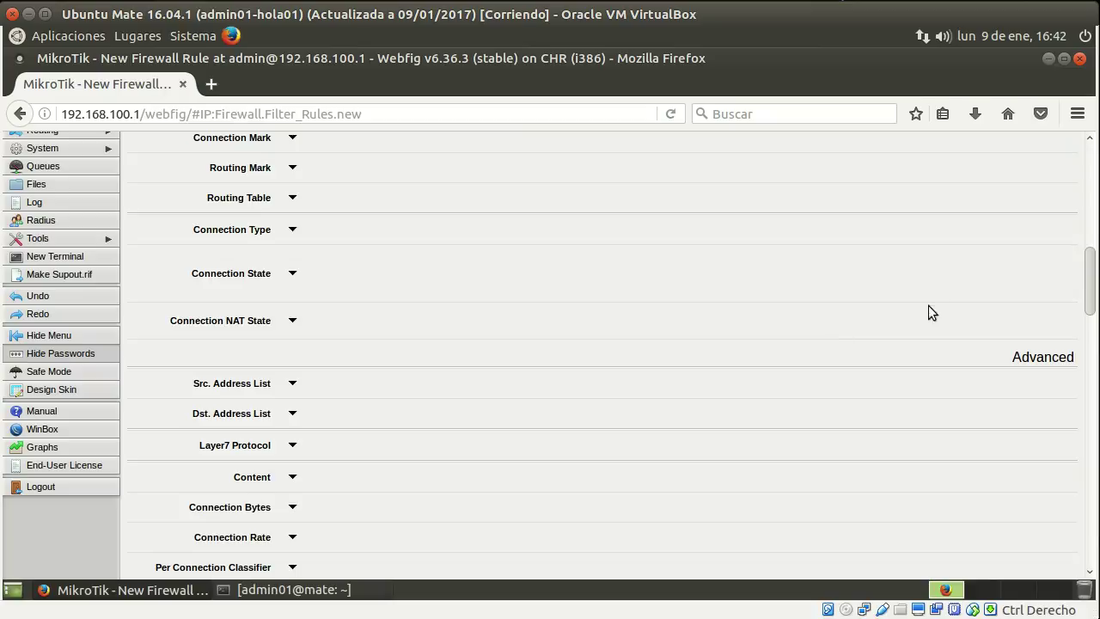
{"action": "triple_click", "coordinate": [1088, 311]}
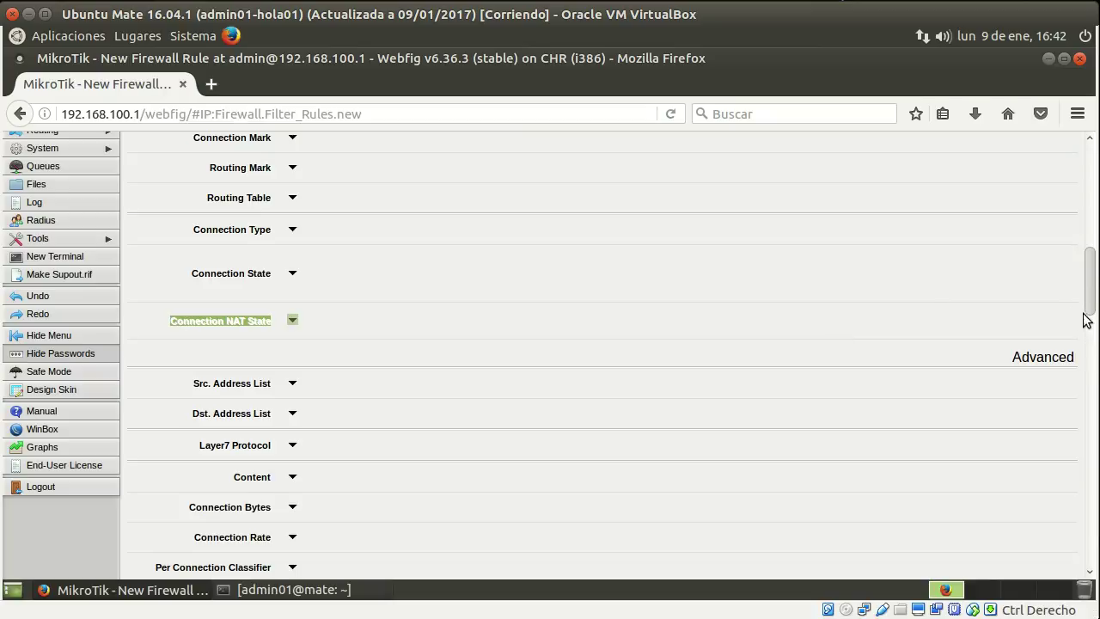
{"action": "left_click_drag", "start_coordinate": [1091, 307], "coordinate": [1081, 489]}
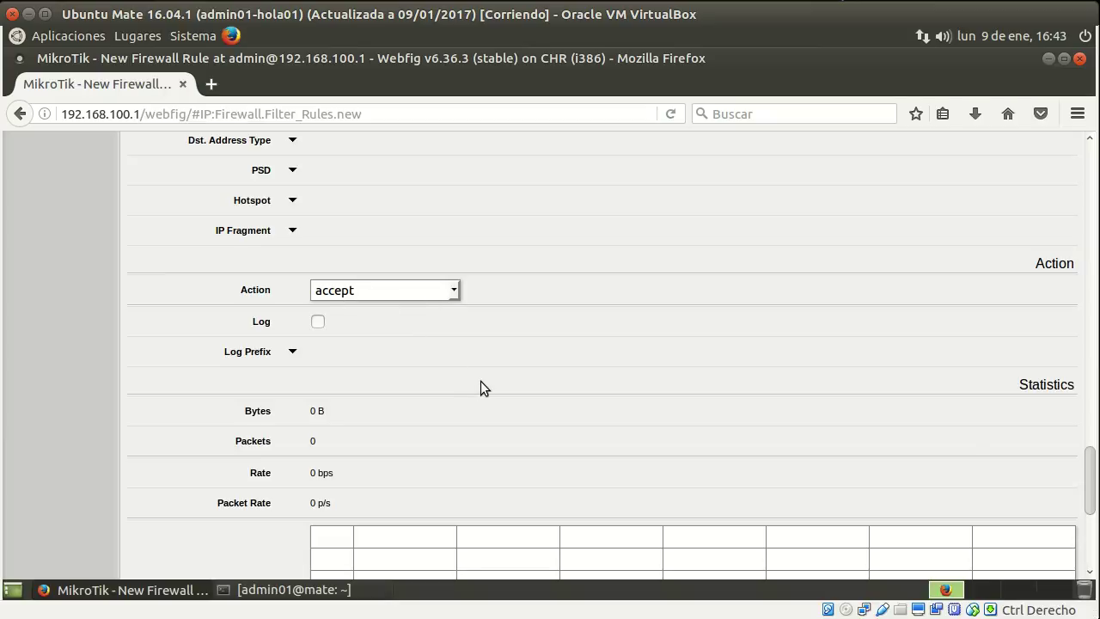
{"action": "scroll", "coordinate": [479, 380], "scroll_direction": "down", "scroll_amount": 6}
{"action": "left_click", "coordinate": [356, 554]}
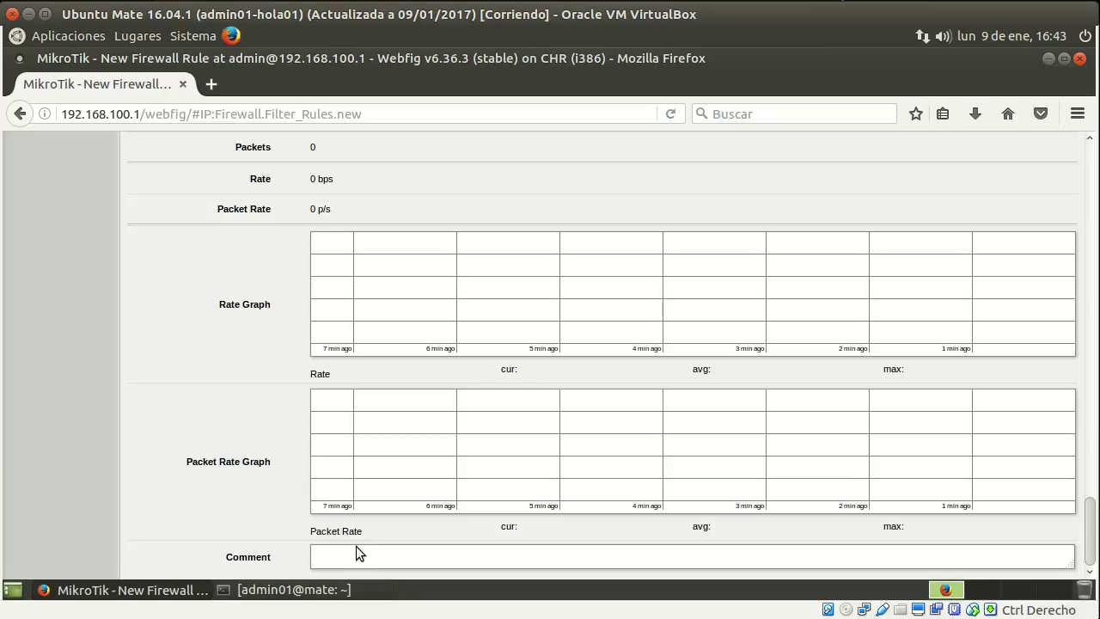
{"action": "type", "text": "Permite web desde red in"}
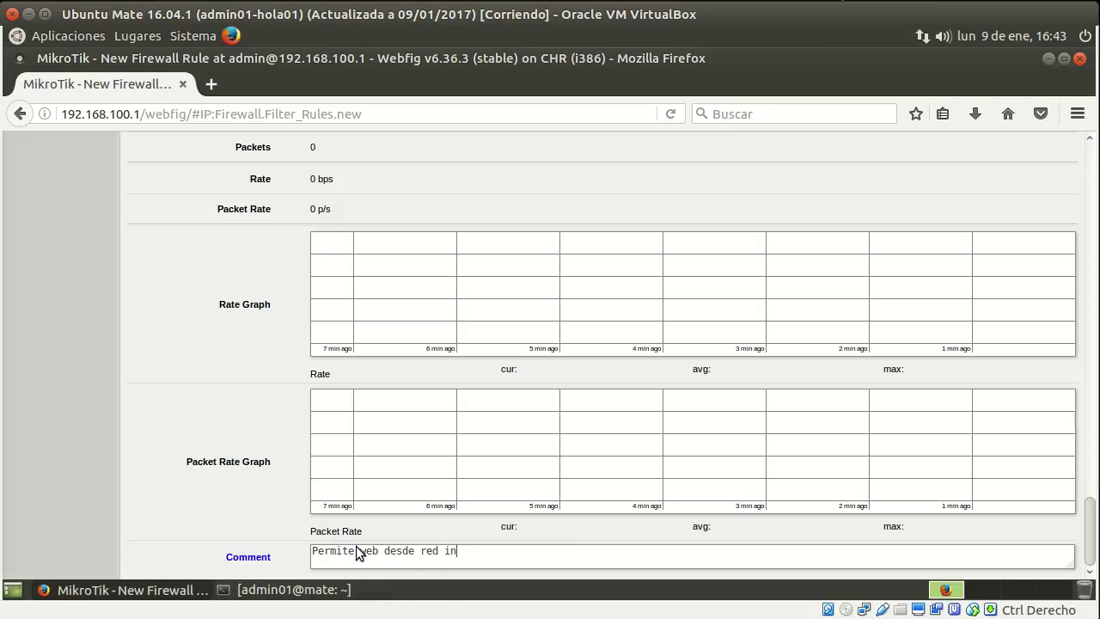
{"action": "type", "text": "terna a DMZ"}
{"action": "scroll", "coordinate": [1076, 534], "scroll_direction": "up", "scroll_amount": 10}
{"action": "scroll", "coordinate": [1077, 535], "scroll_direction": "up", "scroll_amount": 10}
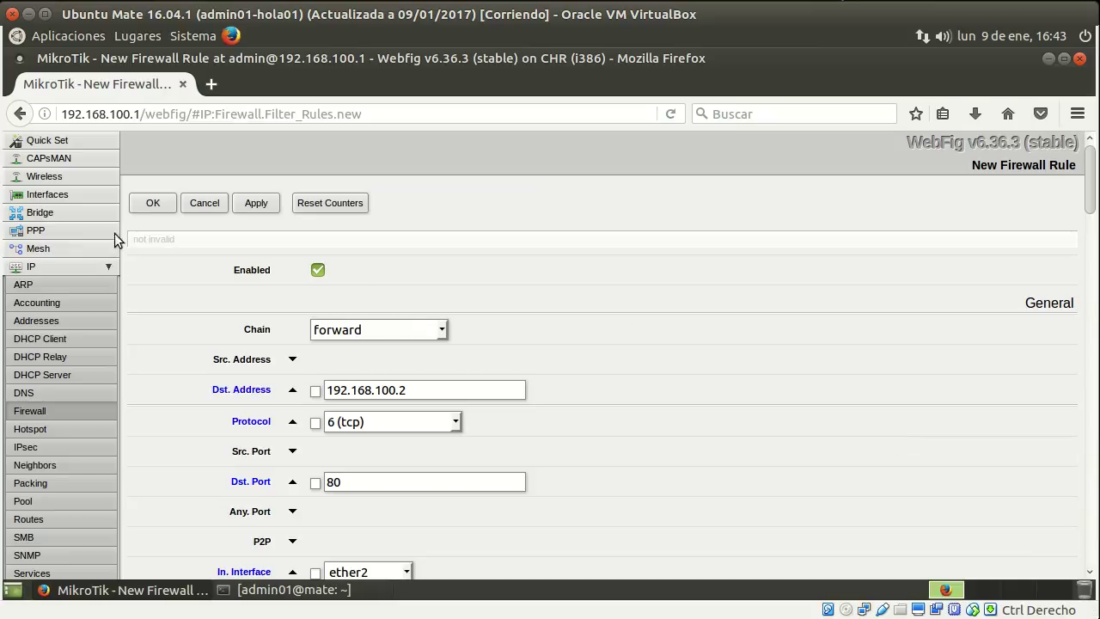
{"action": "left_click", "coordinate": [145, 211]}
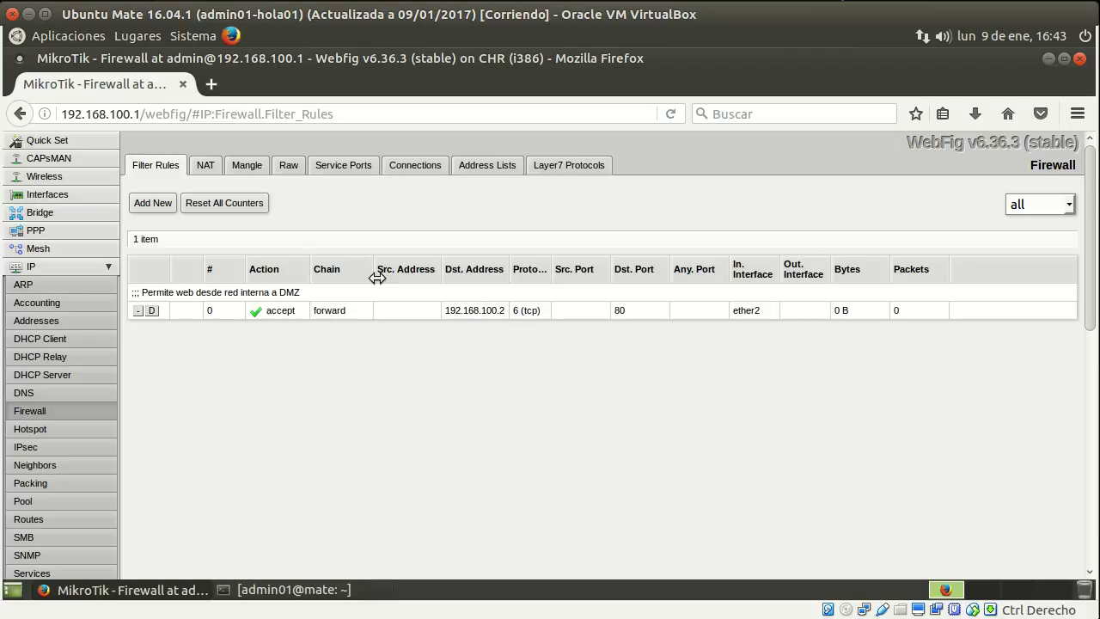
Start another filter rule with destination address 192.168.101.3.
{"action": "left_click", "coordinate": [148, 207]}
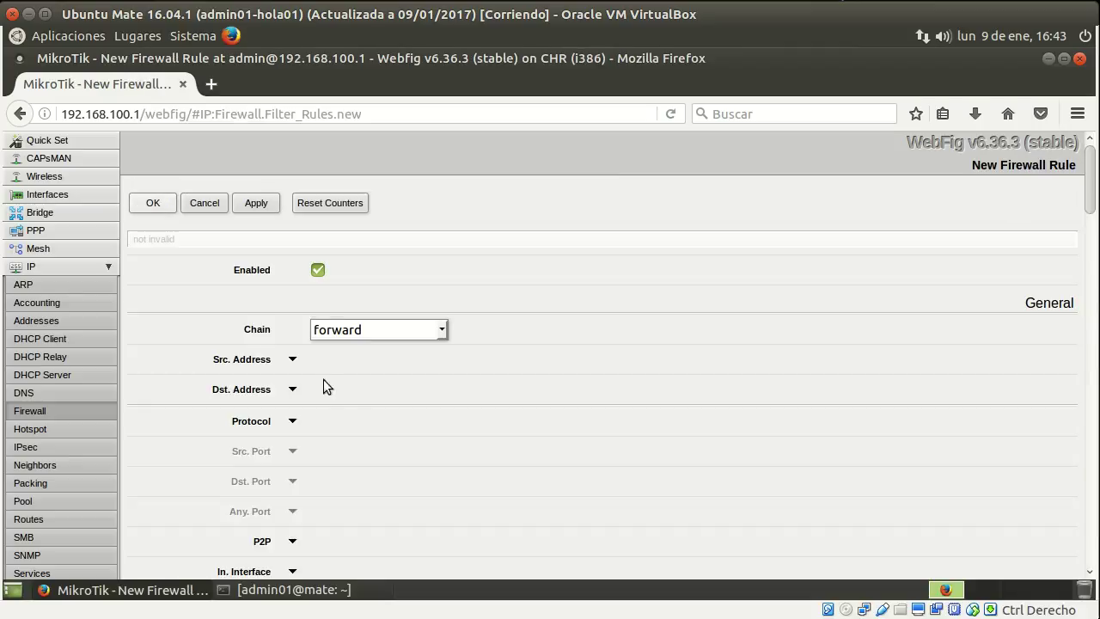
{"action": "left_click", "coordinate": [292, 389]}
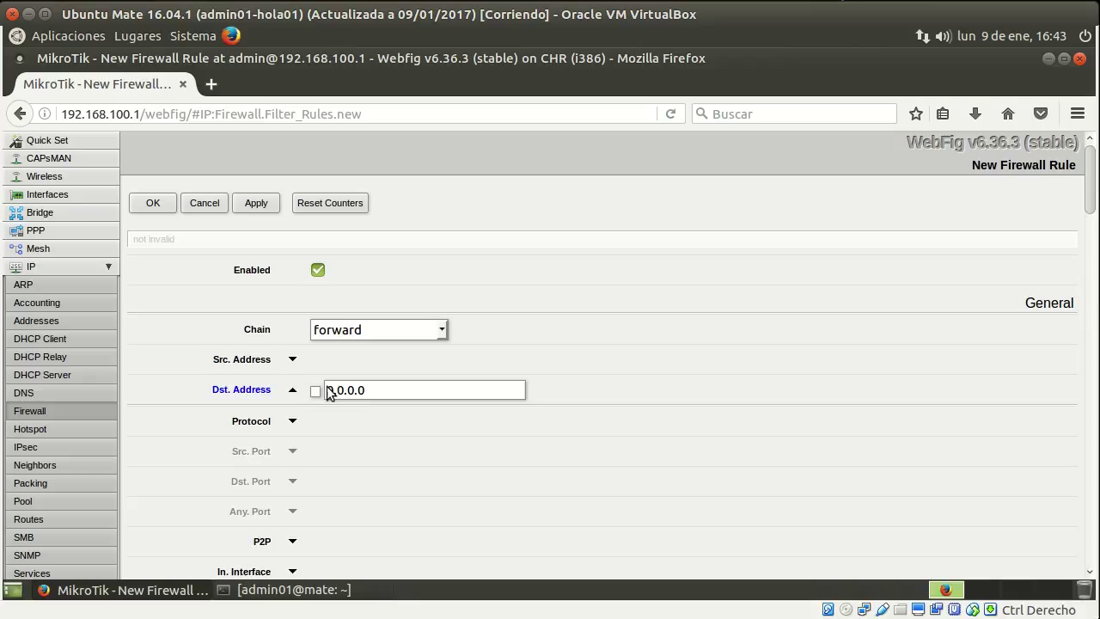
{"action": "key", "text": "Delete"}
{"action": "key", "text": "Delete"}
{"action": "key", "text": "Delete"}
{"action": "key", "text": "Delete"}
{"action": "key", "text": "Delete"}
{"action": "key", "text": "Delete"}
{"action": "key", "text": "Delete"}
{"action": "type", "text": "192.168.101.3"}
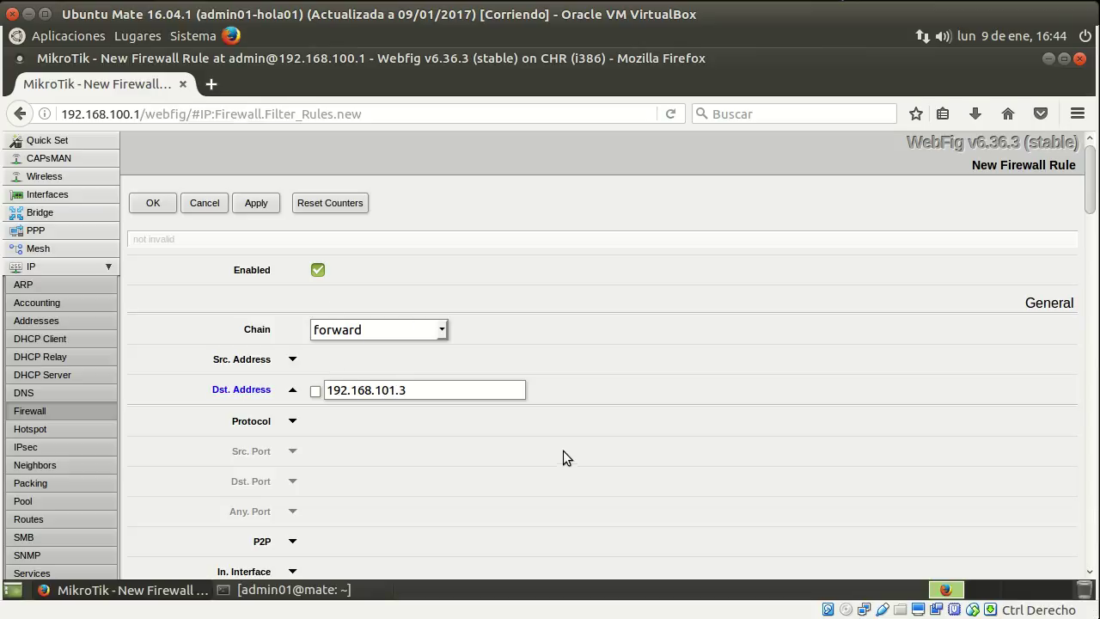
Match TCP destination port 21 arriving on in-interface ether2.
{"action": "scroll", "coordinate": [395, 454], "scroll_direction": "down", "scroll_amount": 2}
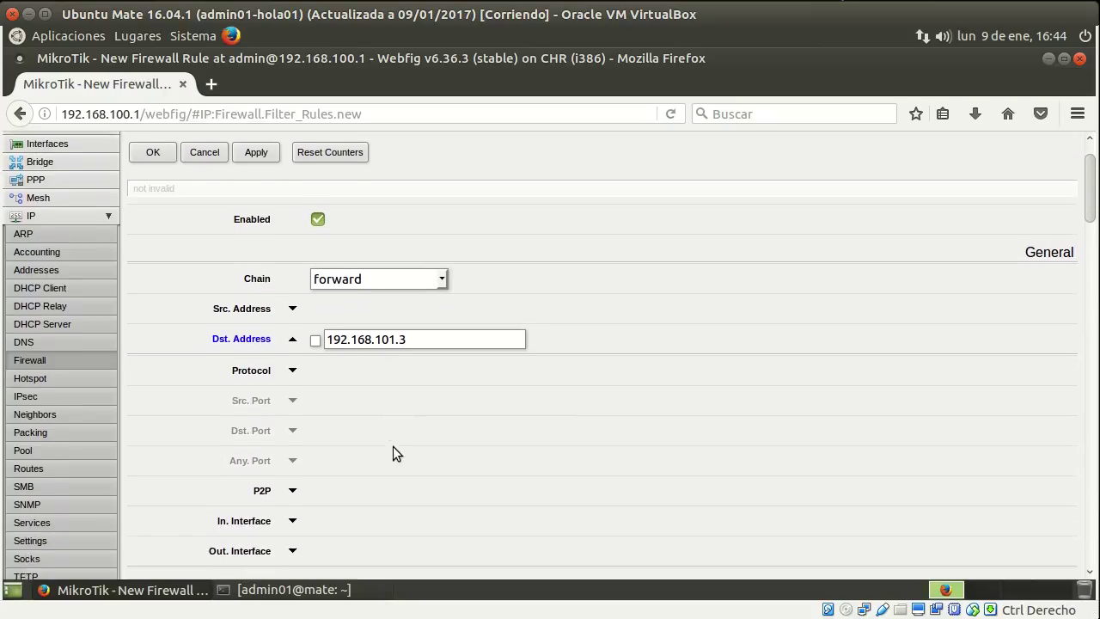
{"action": "left_click", "coordinate": [292, 324]}
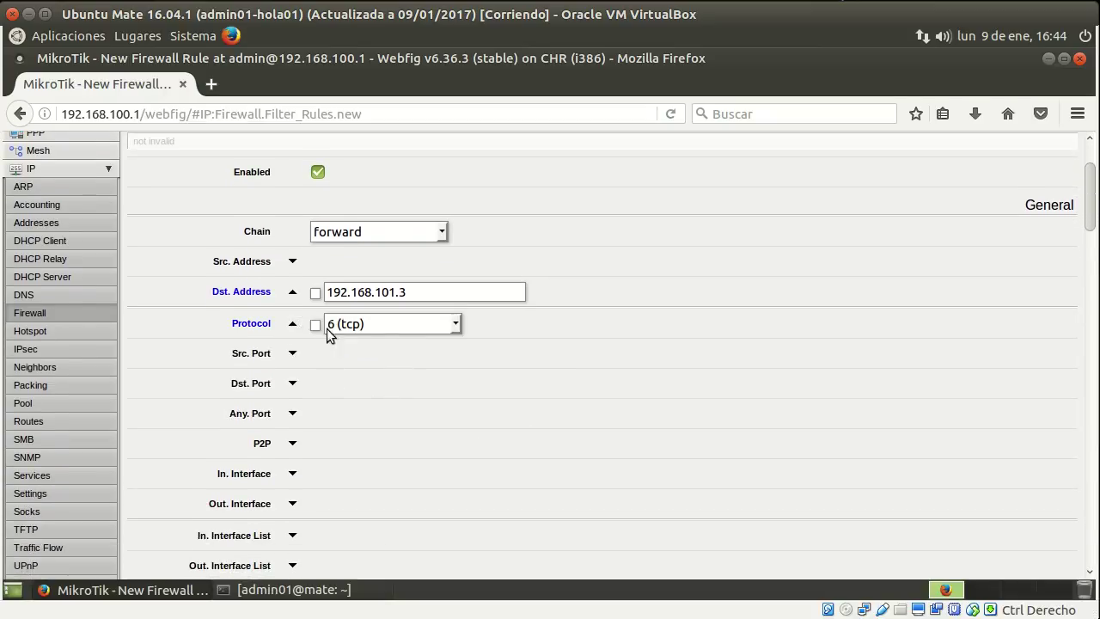
{"action": "left_click", "coordinate": [293, 383]}
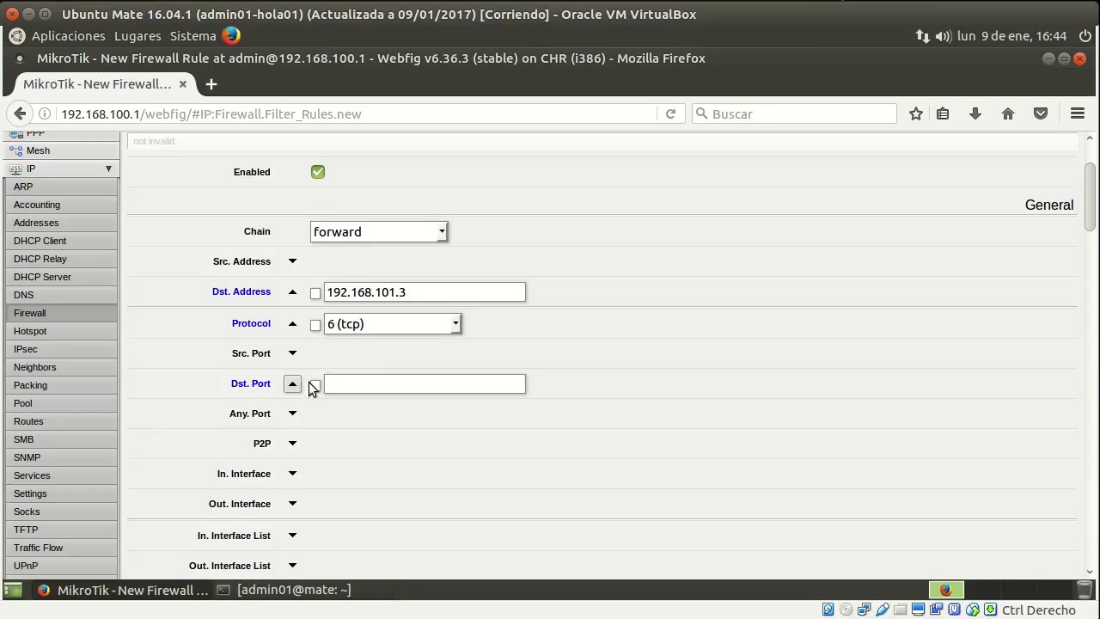
{"action": "type", "text": "21"}
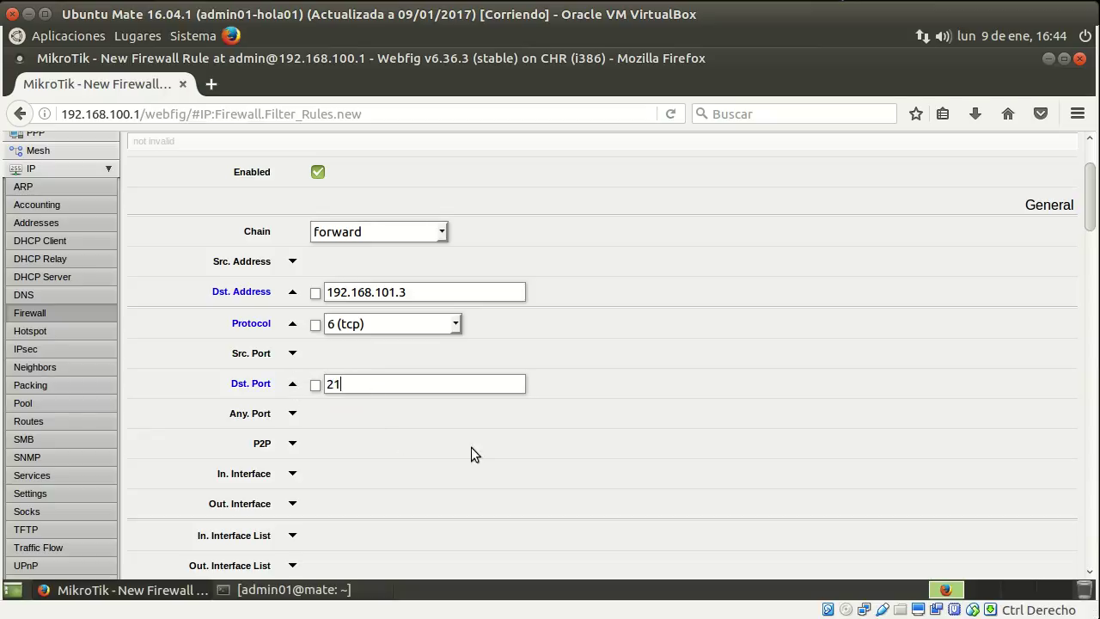
{"action": "scroll", "coordinate": [472, 447], "scroll_direction": "down", "scroll_amount": 3}
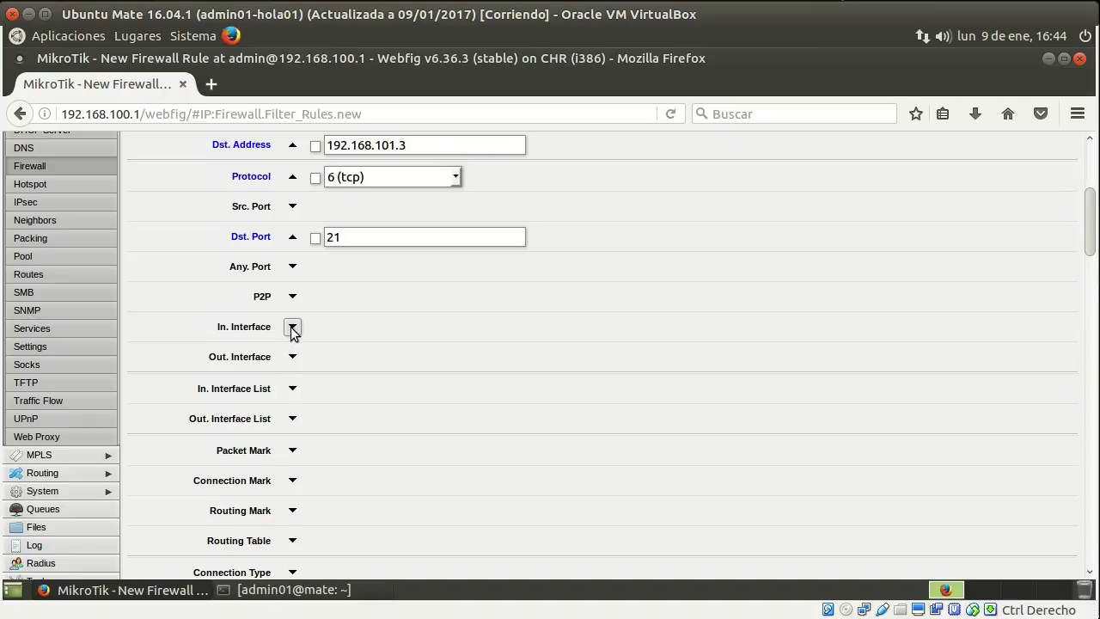
{"action": "left_click", "coordinate": [292, 329]}
{"action": "left_click", "coordinate": [407, 328]}
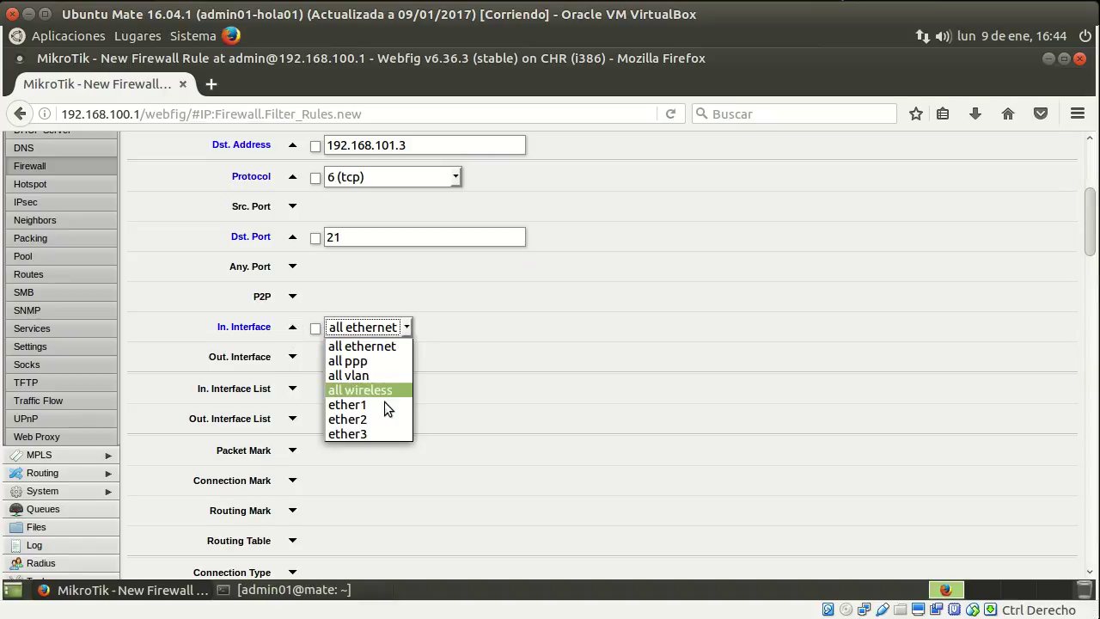
{"action": "left_click", "coordinate": [375, 420]}
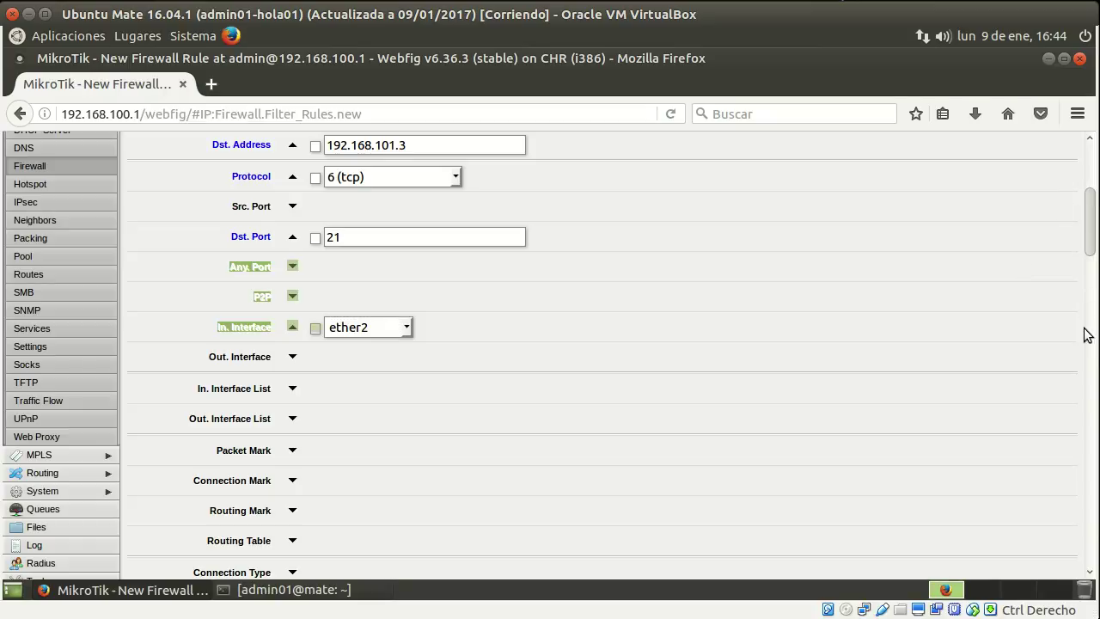
Comment the rule "Permite trafico FTP desde red interna a DMZ" and save it.
{"action": "scroll", "coordinate": [951, 310], "scroll_direction": "down", "scroll_amount": 15}
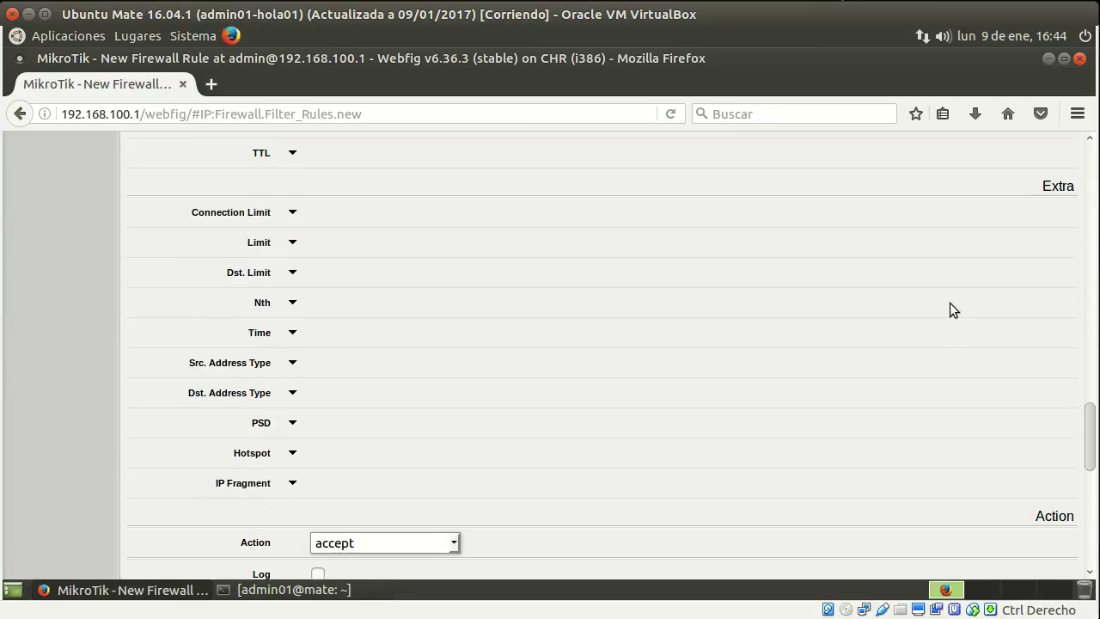
{"action": "scroll", "coordinate": [422, 322], "scroll_direction": "up", "scroll_amount": 3}
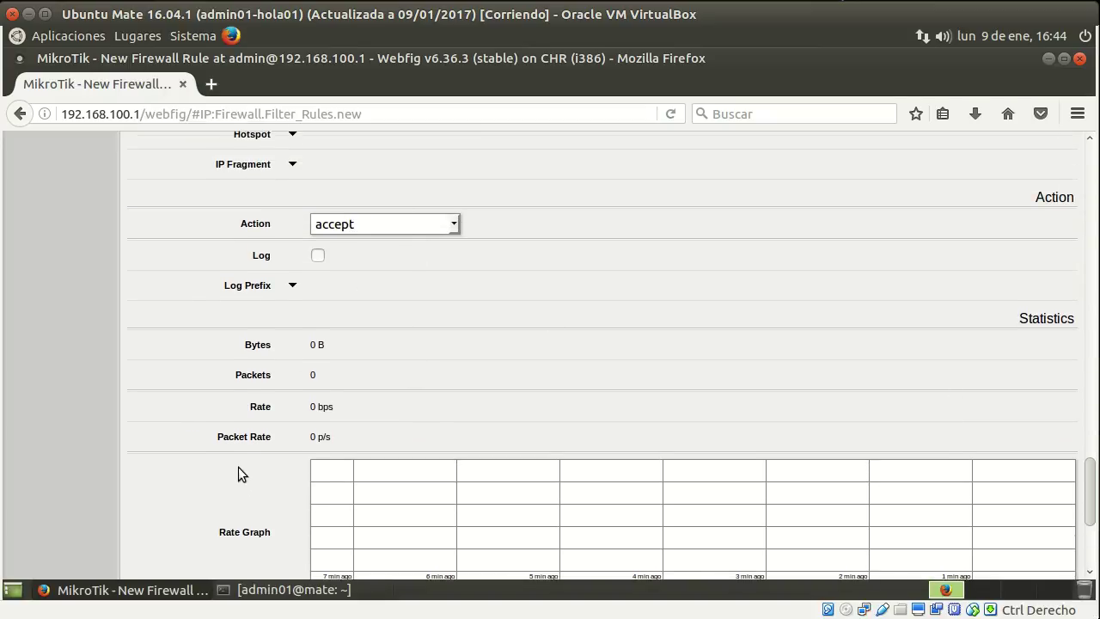
{"action": "scroll", "coordinate": [238, 467], "scroll_direction": "down", "scroll_amount": 5}
{"action": "left_click", "coordinate": [407, 560]}
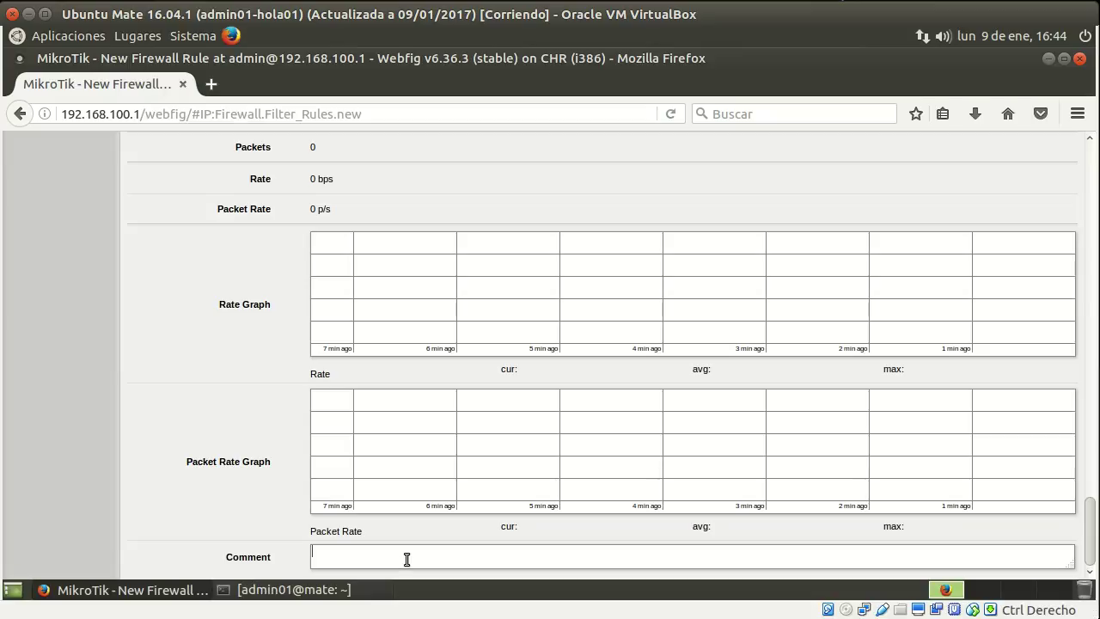
{"action": "type", "text": "Permite trafico FTP desd"}
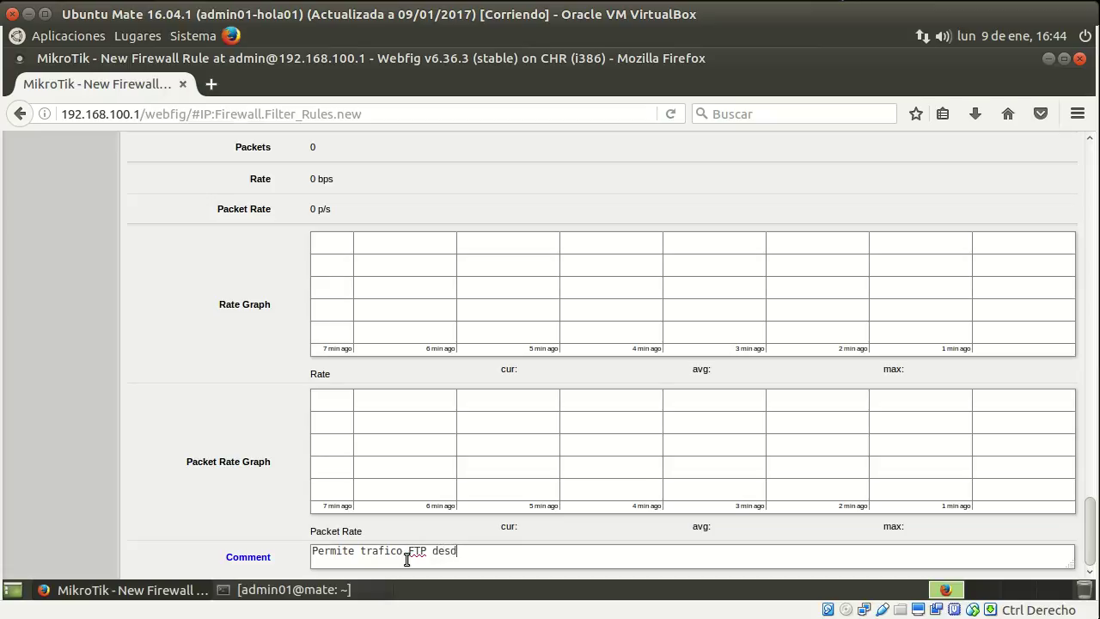
{"action": "type", "text": "e red interna a DMZ"}
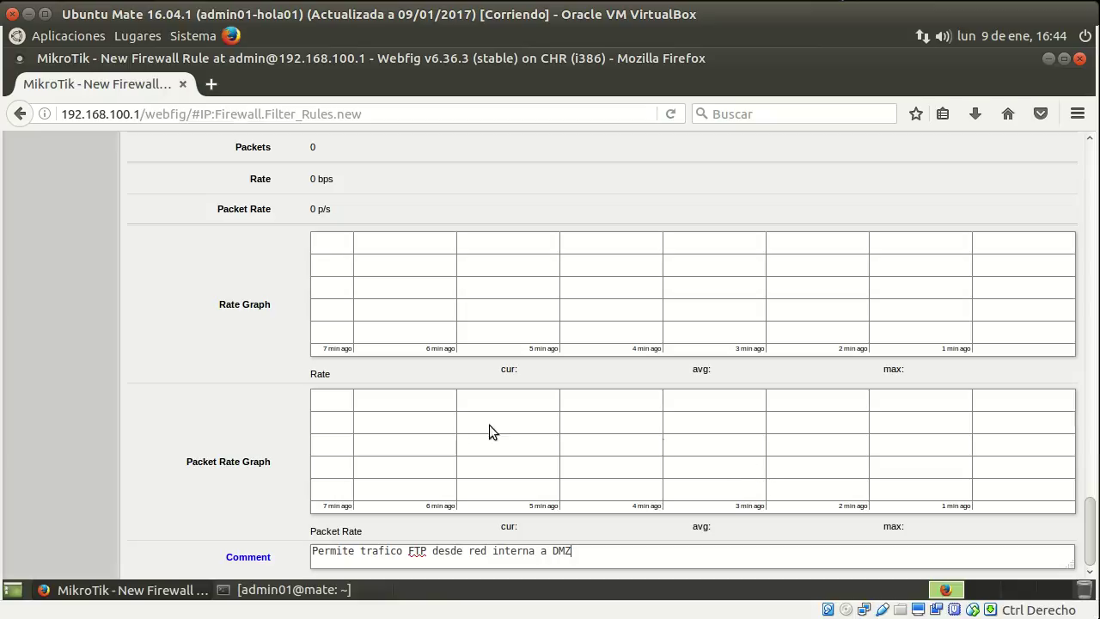
{"action": "scroll", "coordinate": [222, 425], "scroll_direction": "up", "scroll_amount": 15}
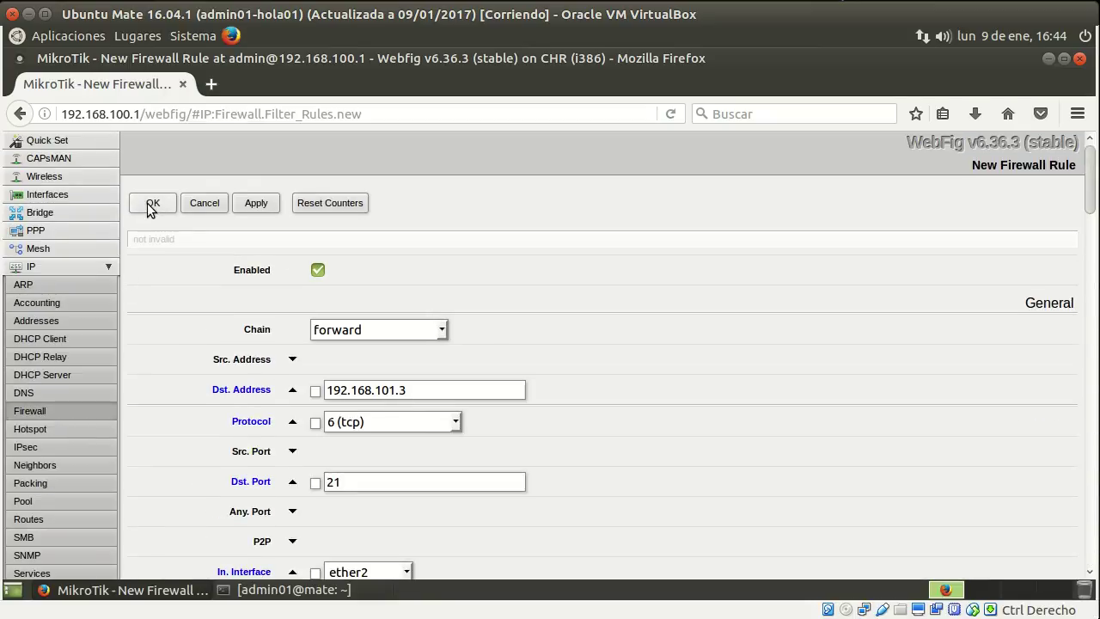
{"action": "left_click", "coordinate": [152, 204]}
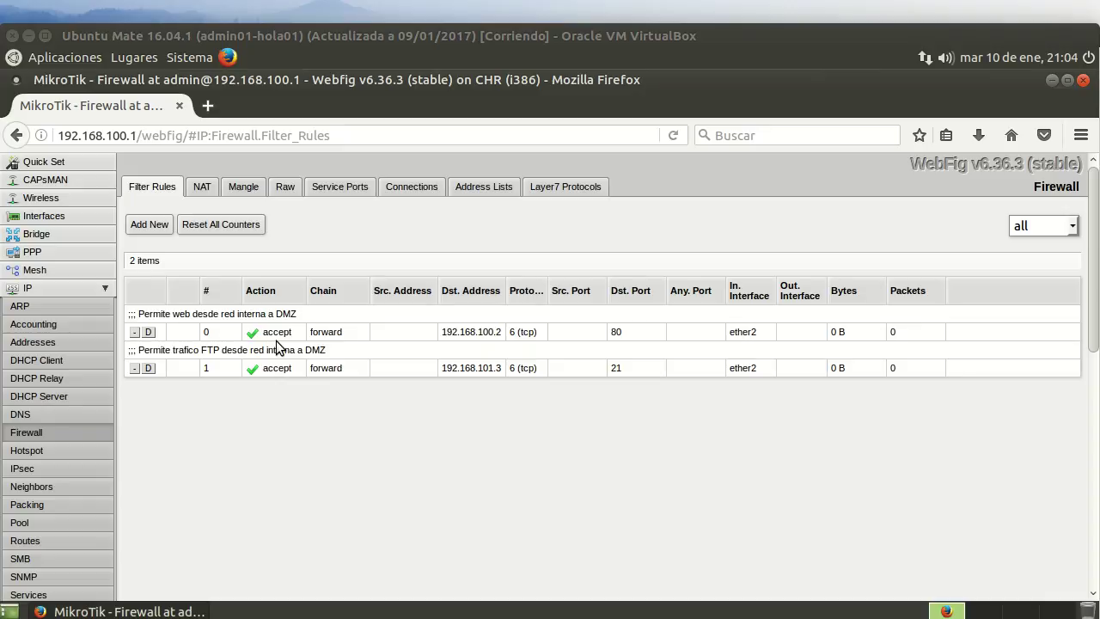
Start a new filter rule matching TCP with a connection-state condition.
{"action": "left_click", "coordinate": [148, 224]}
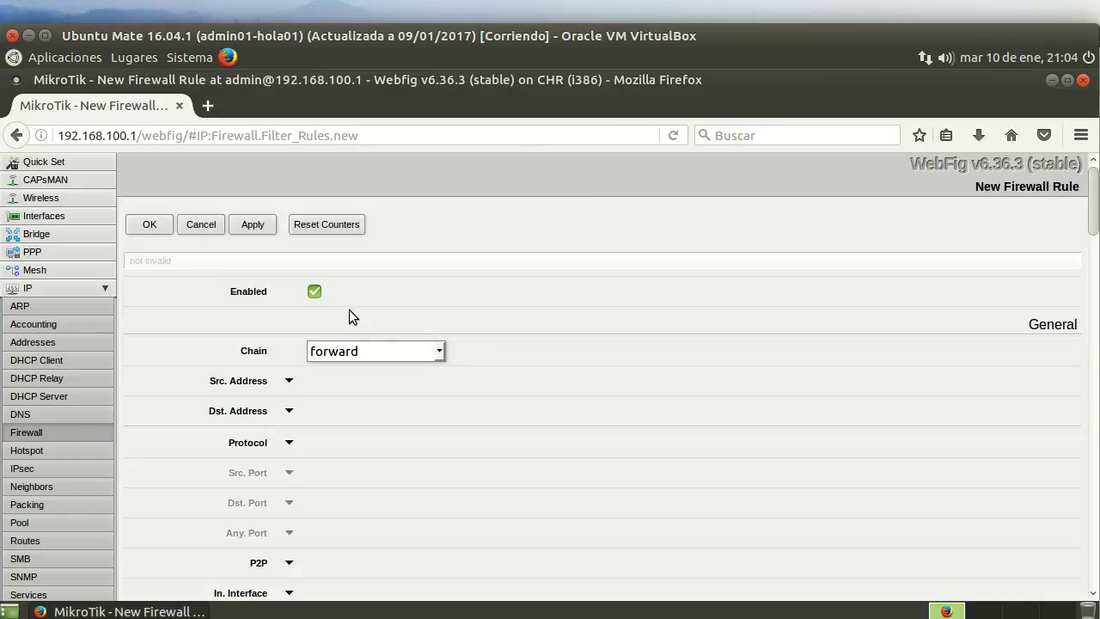
{"action": "scroll", "coordinate": [449, 344], "scroll_direction": "down", "scroll_amount": 2}
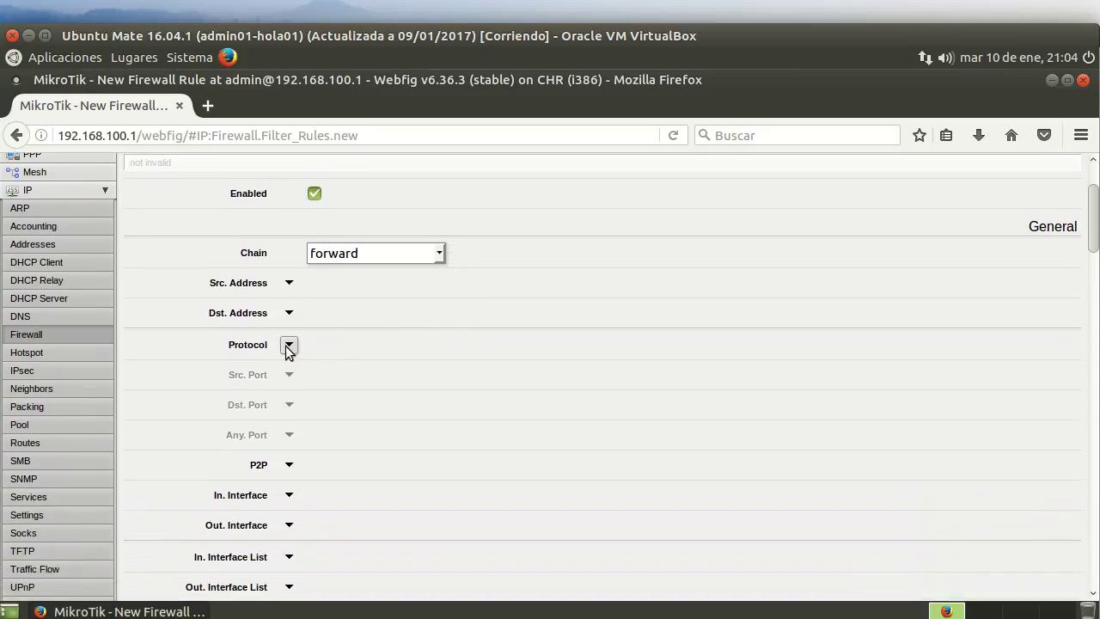
{"action": "left_click", "coordinate": [292, 344]}
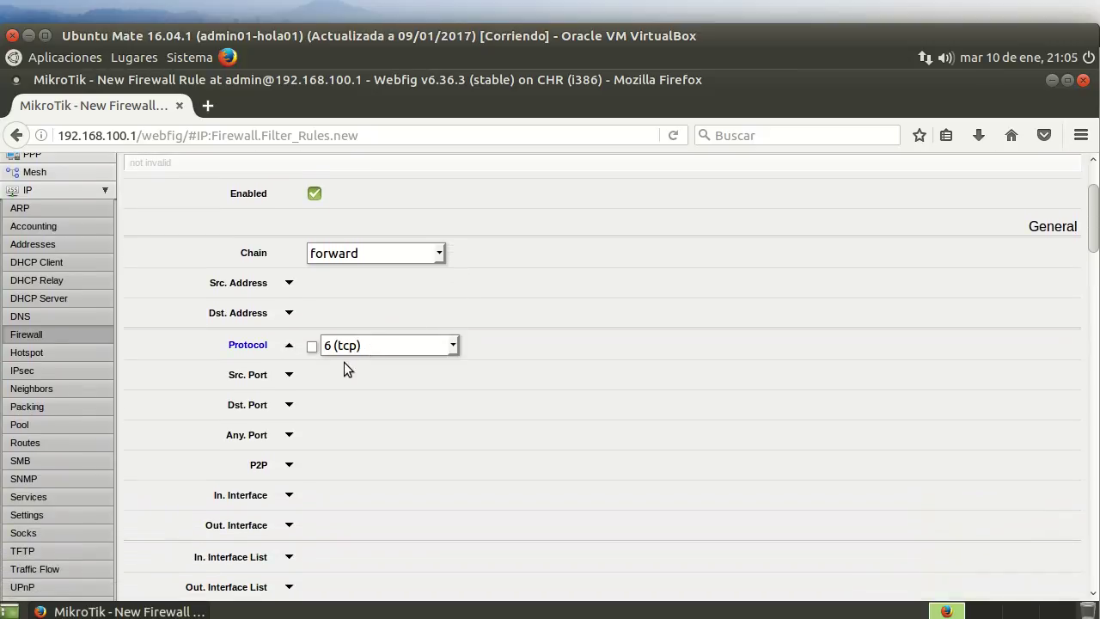
{"action": "scroll", "coordinate": [503, 428], "scroll_direction": "down", "scroll_amount": 6}
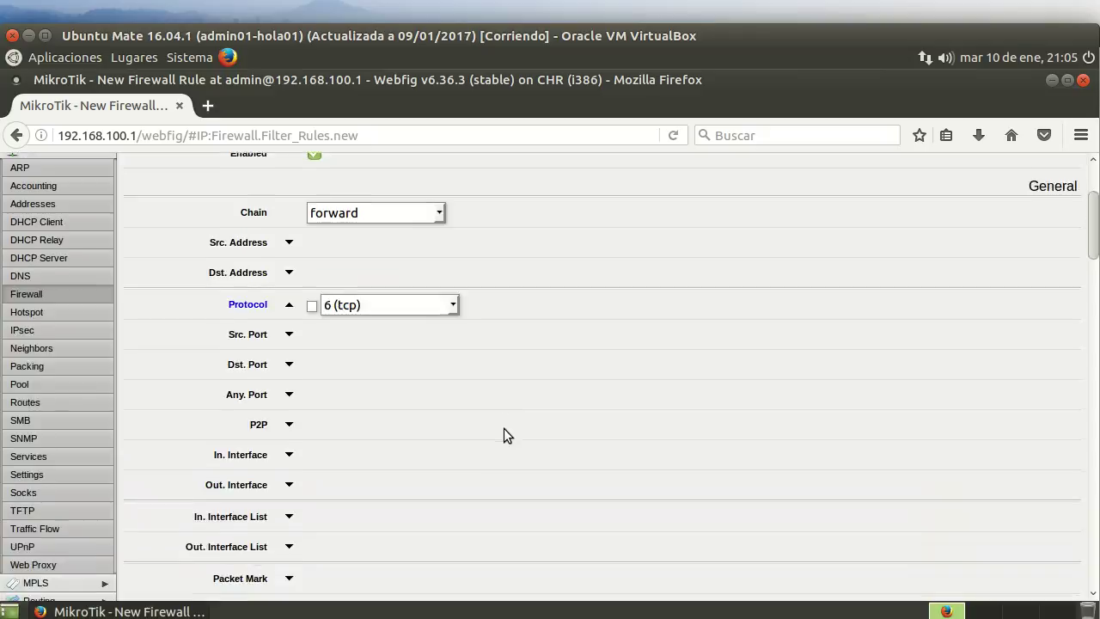
{"action": "scroll", "coordinate": [501, 427], "scroll_direction": "down", "scroll_amount": 1}
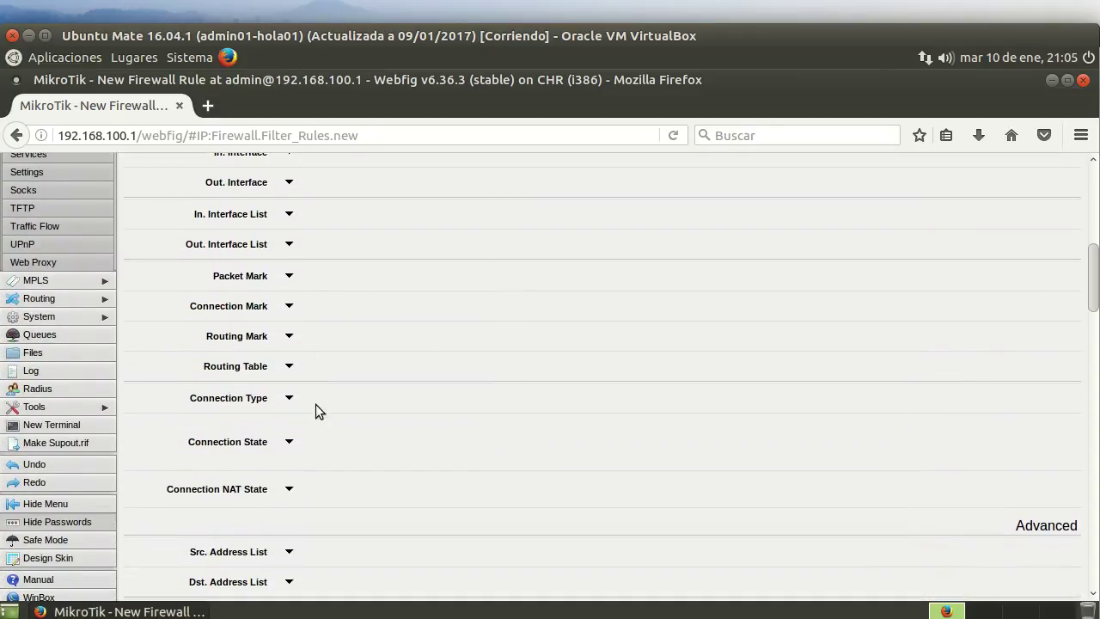
{"action": "left_click", "coordinate": [289, 442]}
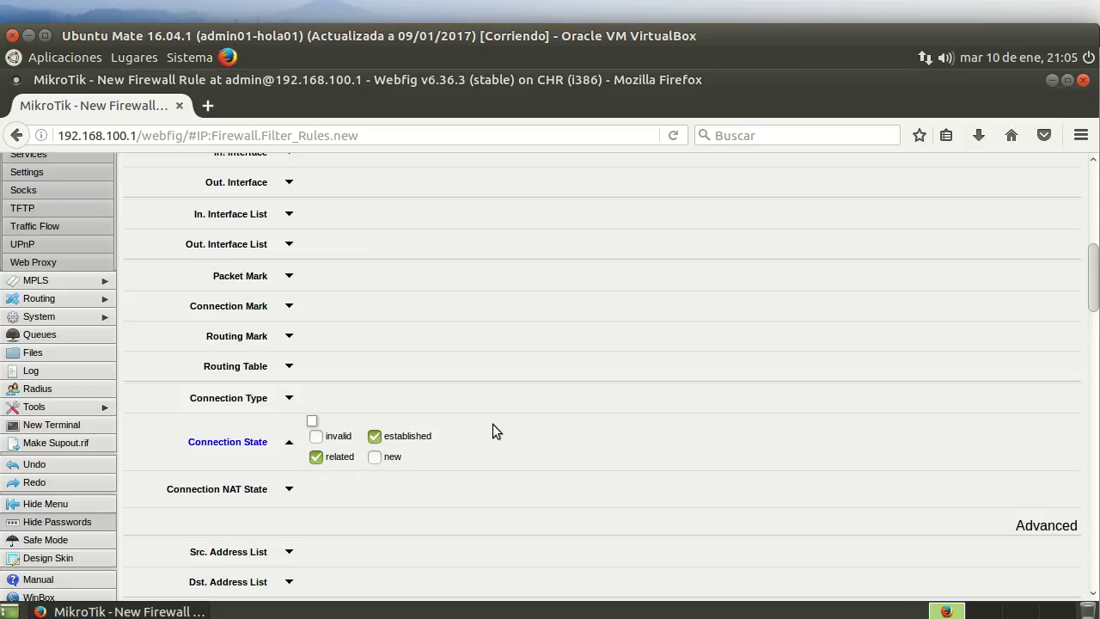
{"action": "scroll", "coordinate": [499, 427], "scroll_direction": "down", "scroll_amount": 18}
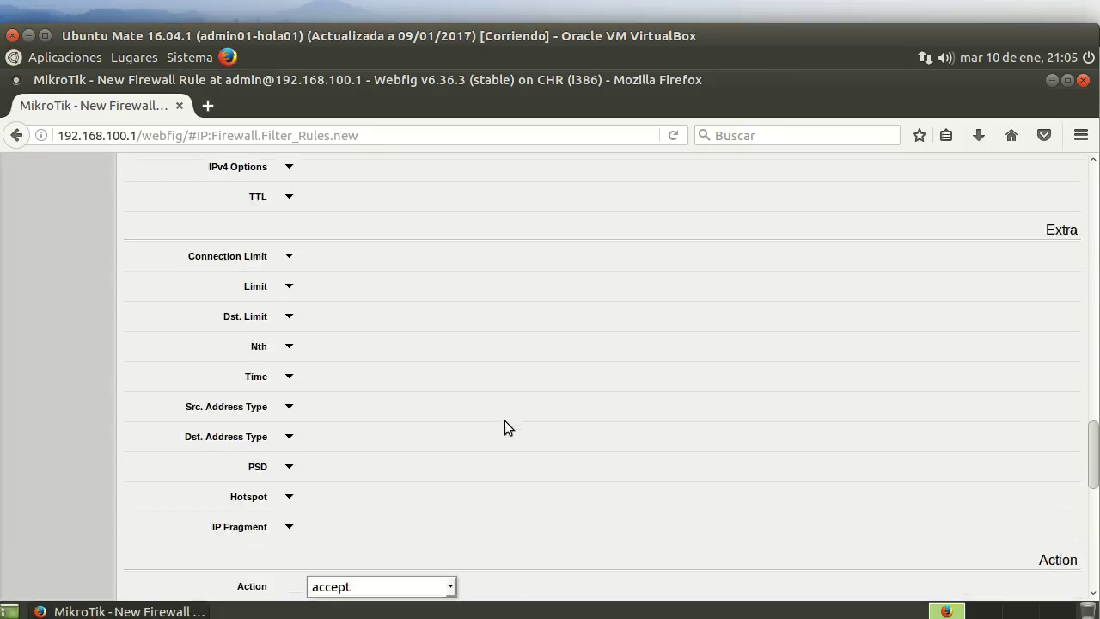
{"action": "scroll", "coordinate": [505, 420], "scroll_direction": "down", "scroll_amount": 10}
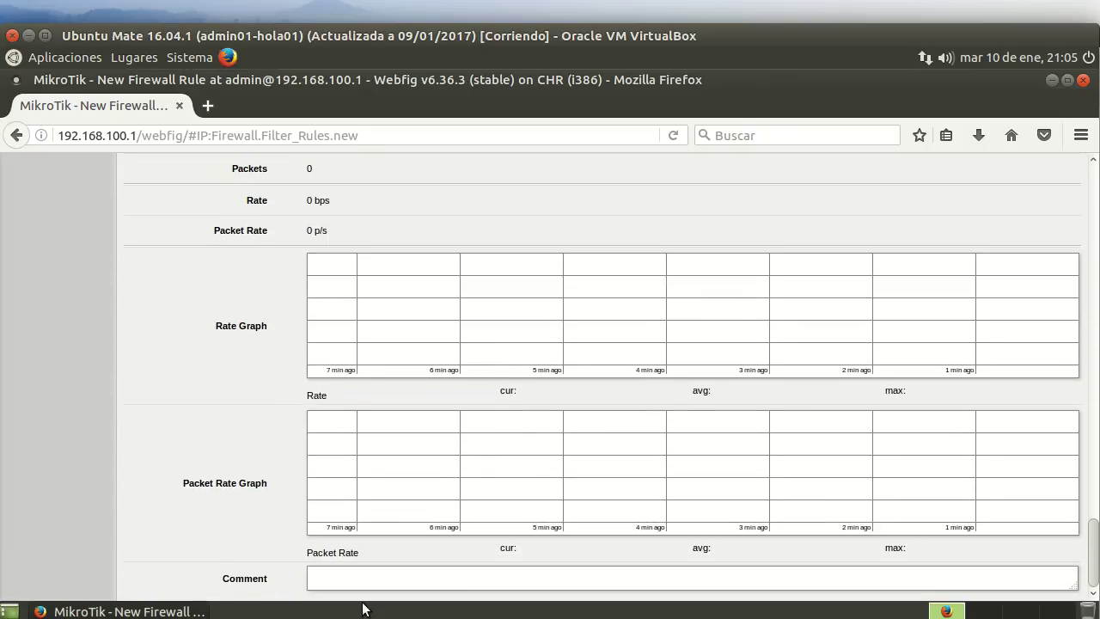
Comment it "Permite paquetes conexión y relacionados" and save it as the third rule.
{"action": "left_click", "coordinate": [343, 573]}
{"action": "type", "text": "Permite paquetes conexión y rel"}
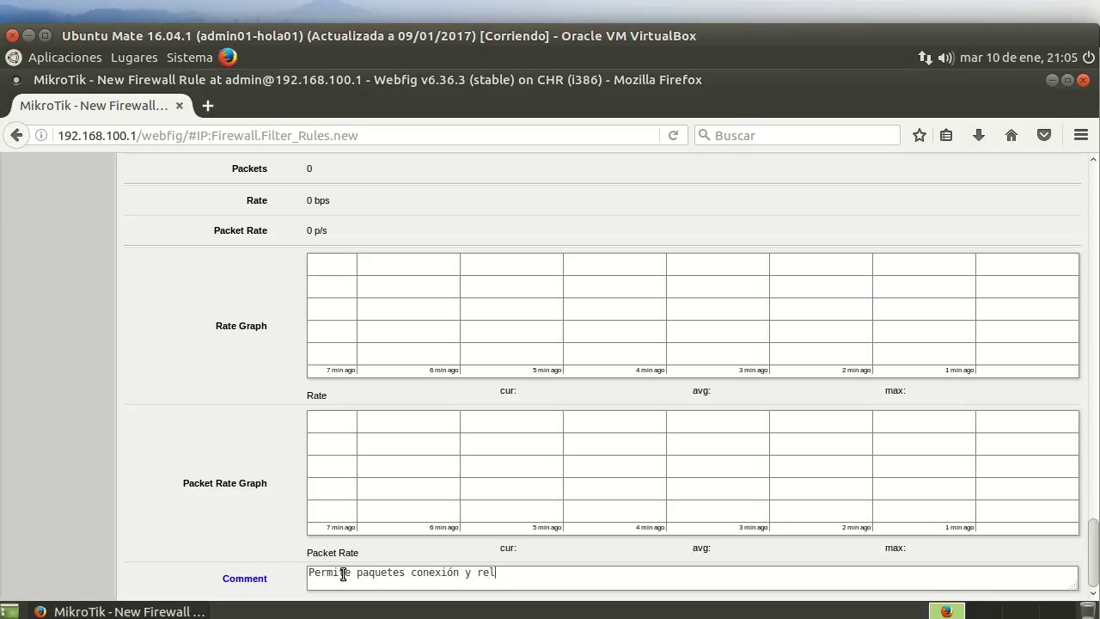
{"action": "type", "text": "acionados"}
{"action": "scroll", "coordinate": [254, 375], "scroll_direction": "up", "scroll_amount": 15}
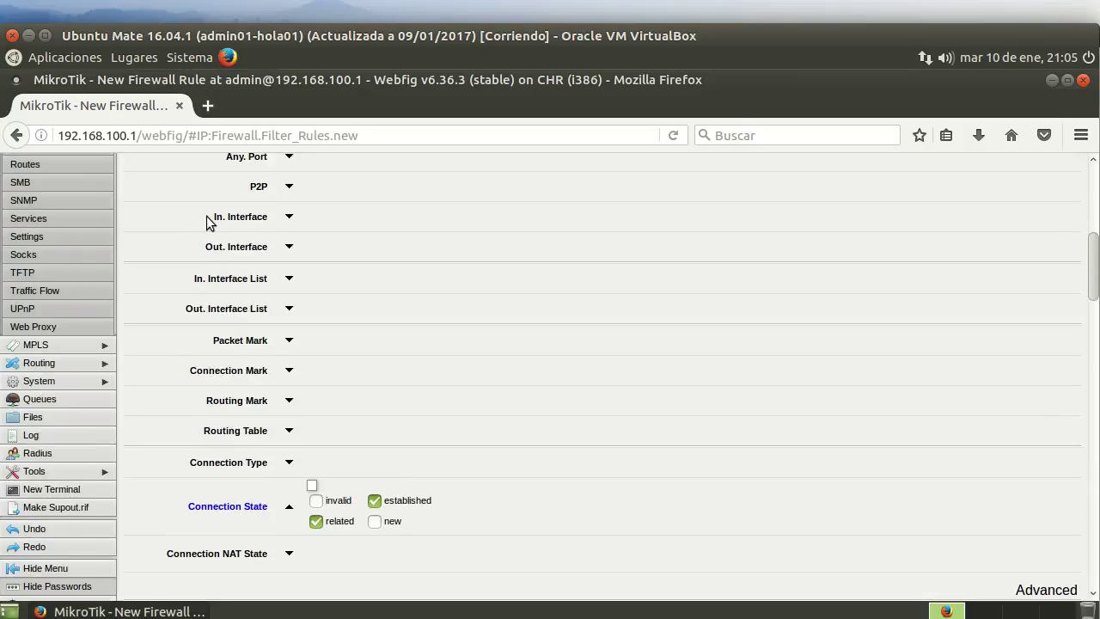
{"action": "scroll", "coordinate": [206, 222], "scroll_direction": "up", "scroll_amount": 5}
{"action": "left_click", "coordinate": [142, 225]}
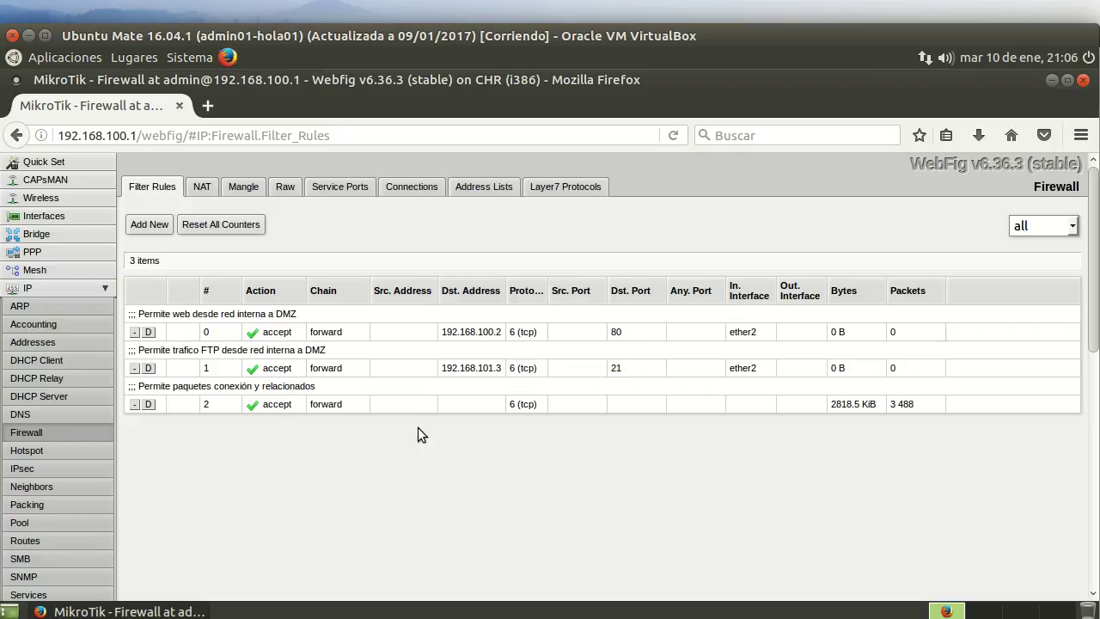
Create a new forward filter rule with out-interface ether3 and an in-interface match added.
{"action": "left_click", "coordinate": [150, 224]}
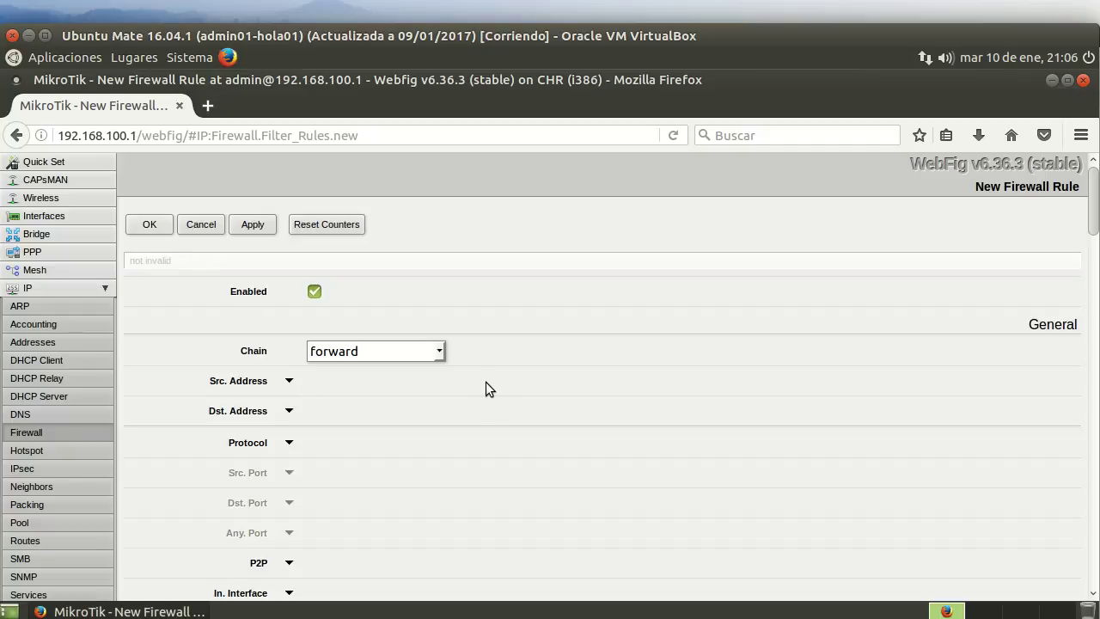
{"action": "scroll", "coordinate": [486, 382], "scroll_direction": "down", "scroll_amount": 1}
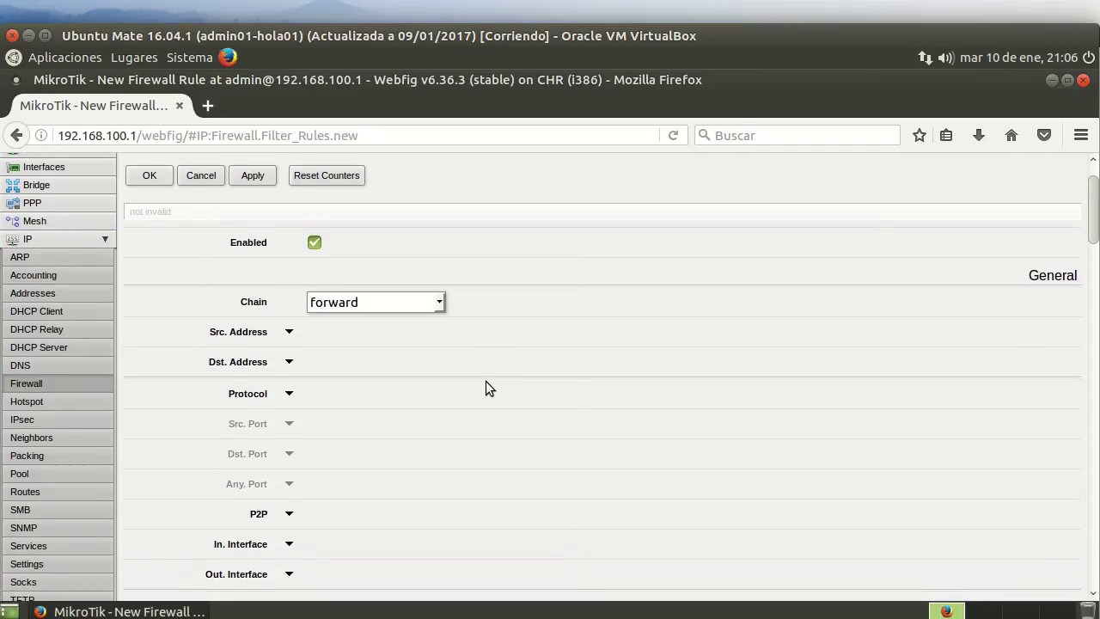
{"action": "scroll", "coordinate": [485, 389], "scroll_direction": "down", "scroll_amount": 4}
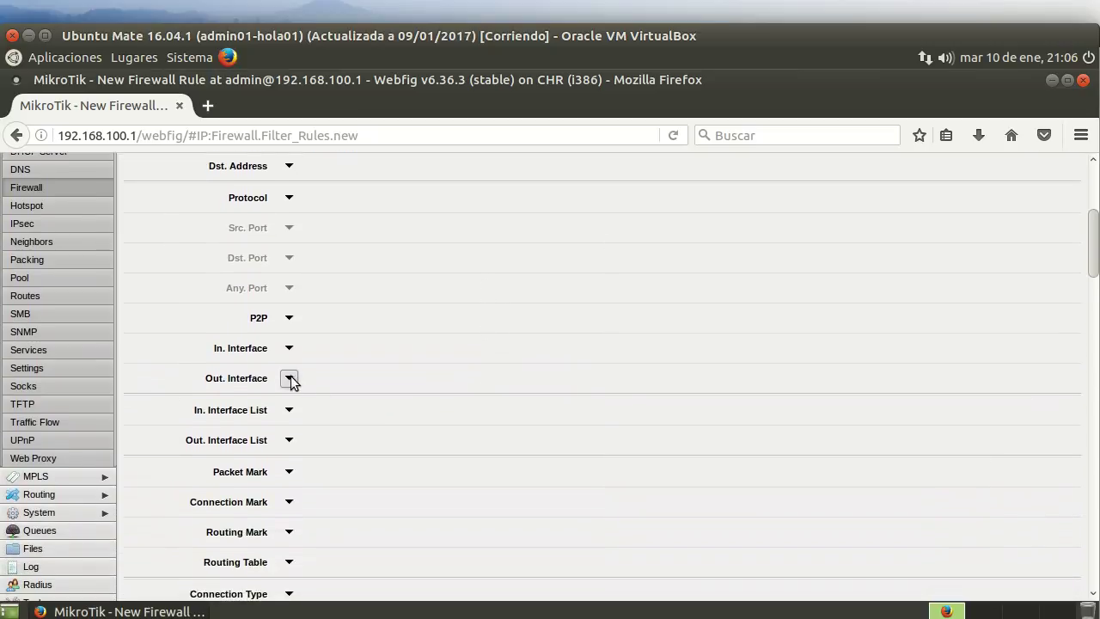
{"action": "left_click", "coordinate": [289, 379]}
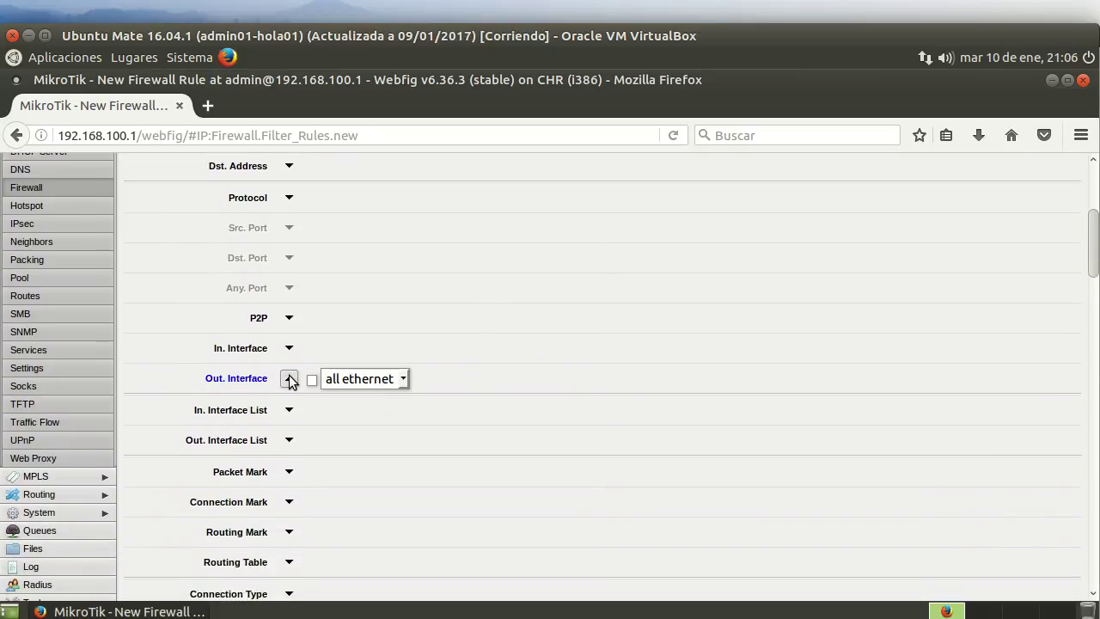
{"action": "left_click", "coordinate": [402, 379]}
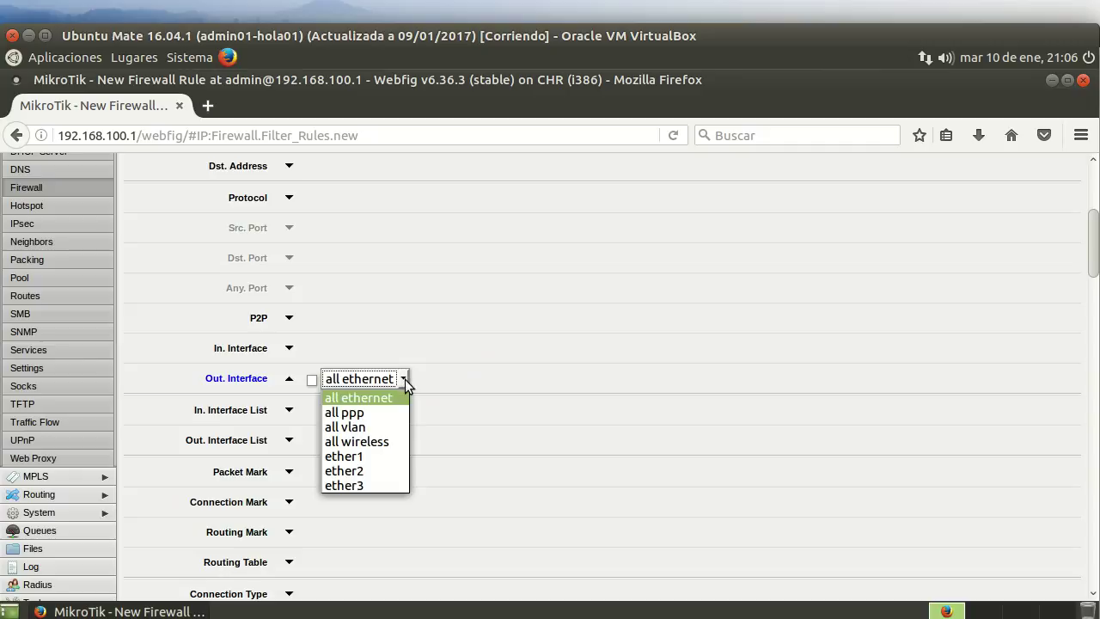
{"action": "left_click", "coordinate": [382, 484]}
{"action": "left_click", "coordinate": [290, 347]}
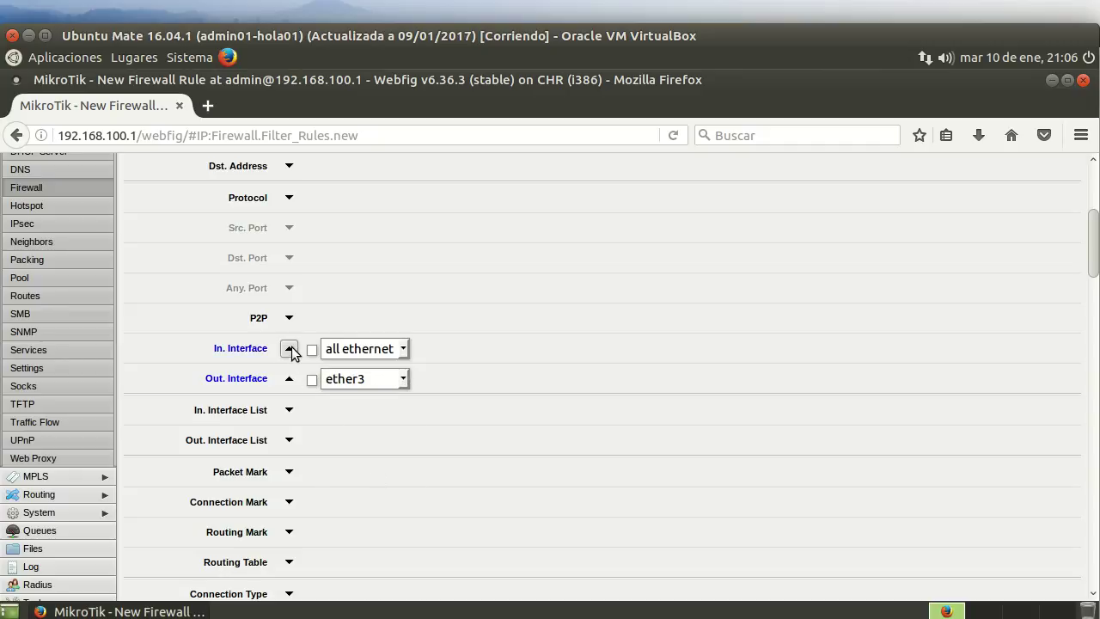
{"action": "left_click", "coordinate": [403, 351]}
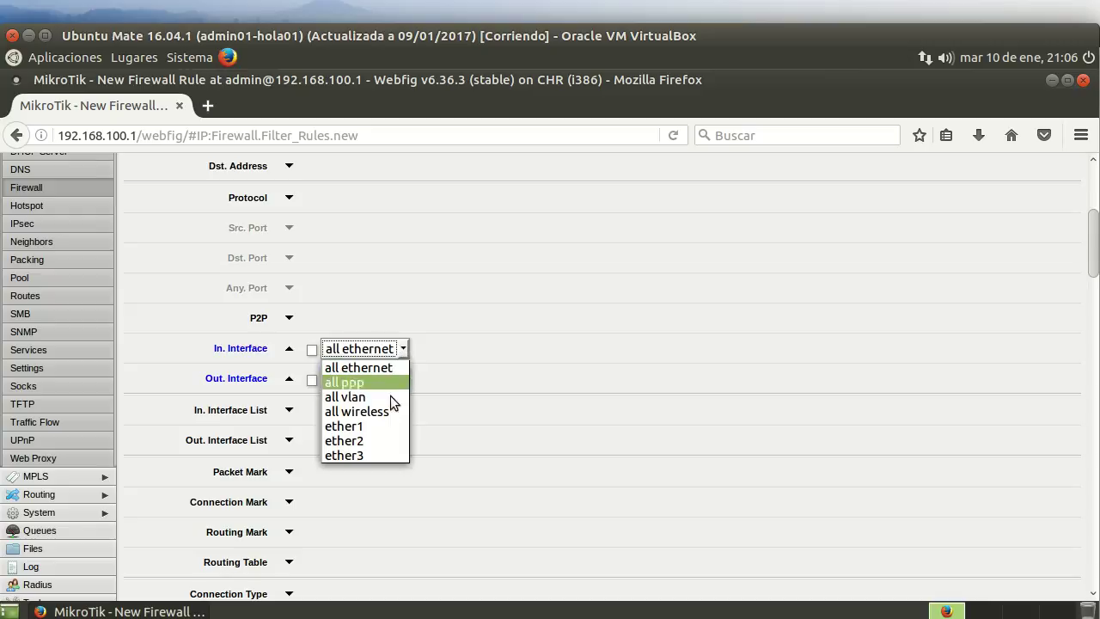
Set the in-interface to ether2 and the action to reject.
{"action": "left_click", "coordinate": [384, 440]}
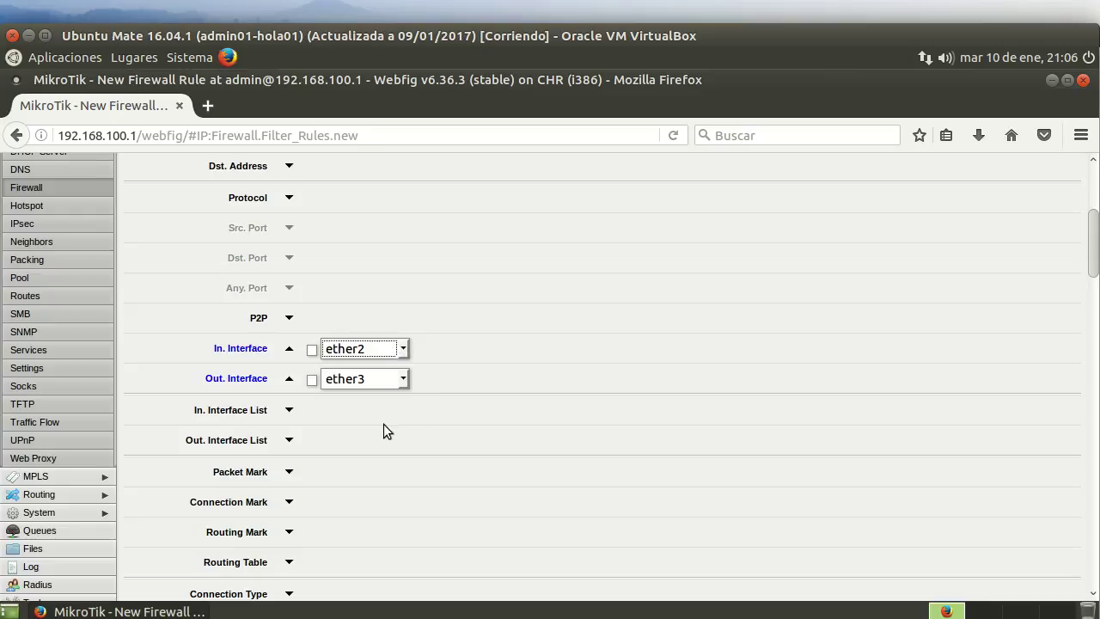
{"action": "scroll", "coordinate": [435, 379], "scroll_direction": "down", "scroll_amount": 10}
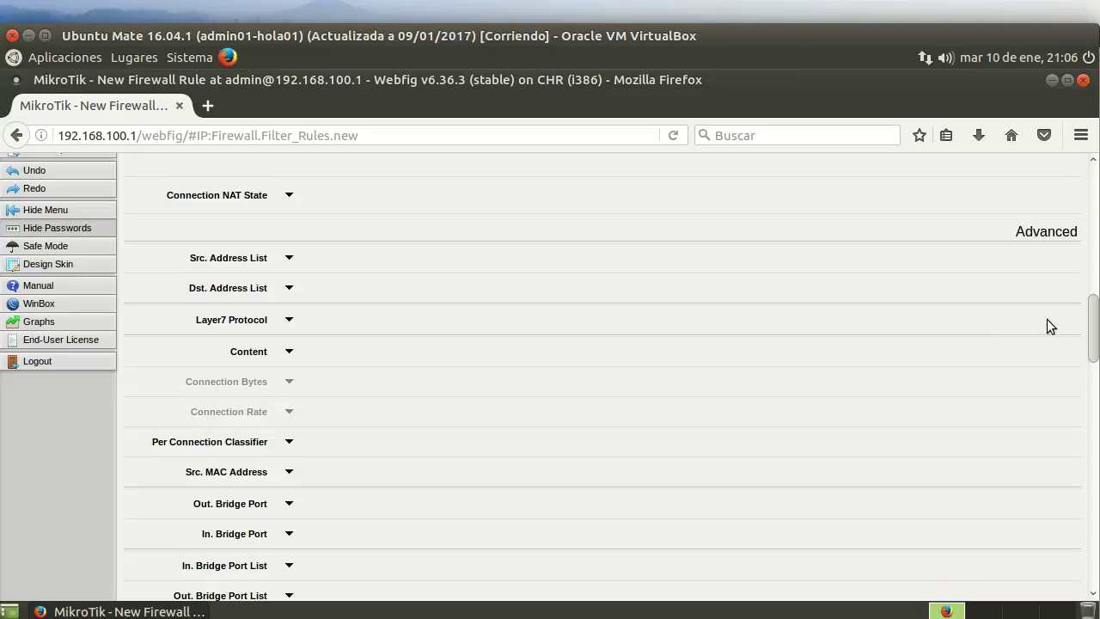
{"action": "left_click_drag", "start_coordinate": [1092, 335], "coordinate": [1092, 518]}
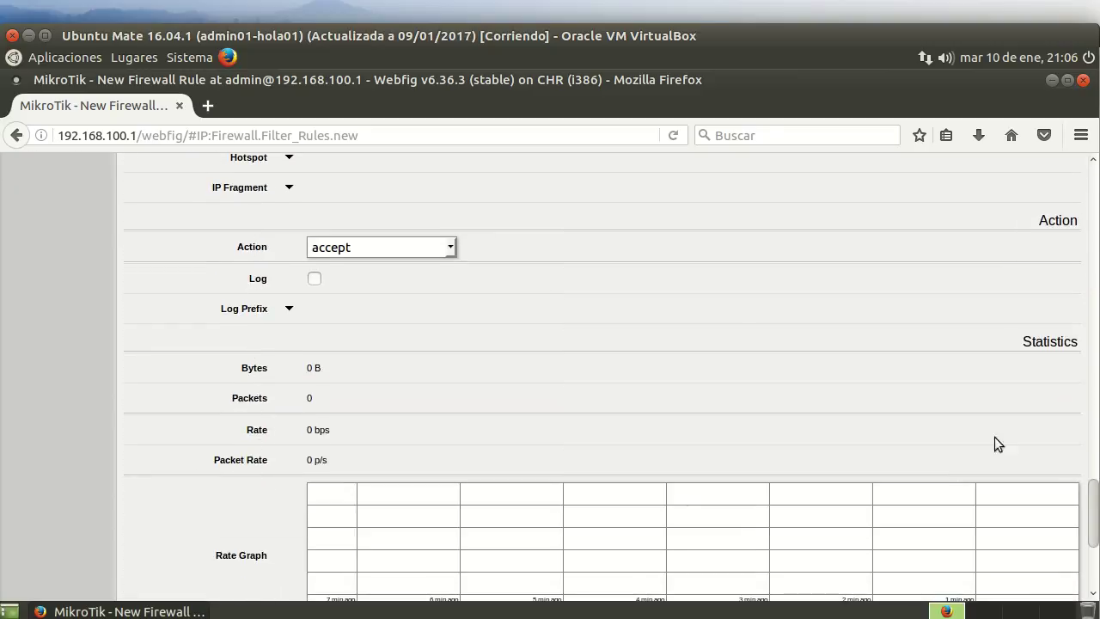
{"action": "left_click", "coordinate": [450, 247]}
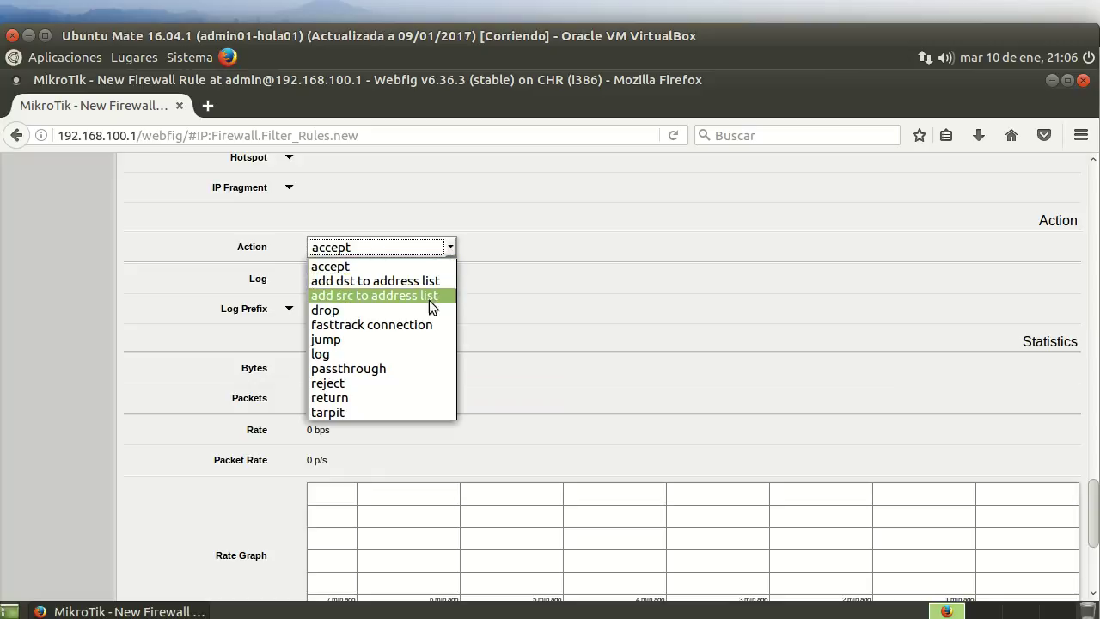
{"action": "left_click", "coordinate": [391, 388]}
Comment the rule "Rechazamoes el trafico restante" and save it.
{"action": "scroll", "coordinate": [192, 486], "scroll_direction": "down", "scroll_amount": 3}
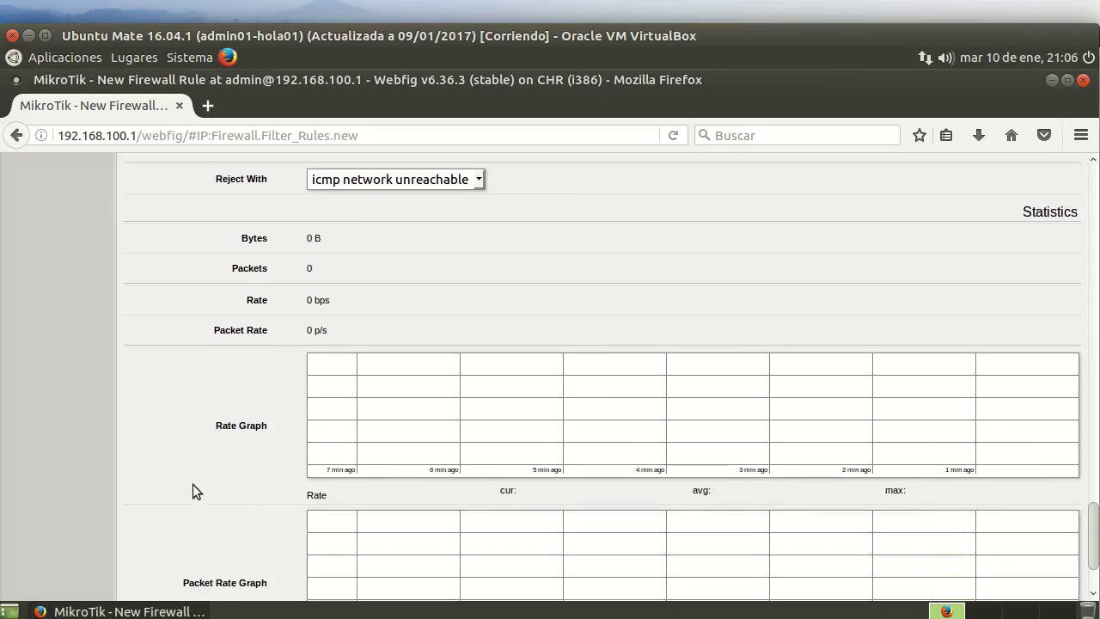
{"action": "scroll", "coordinate": [193, 489], "scroll_direction": "down", "scroll_amount": 2}
{"action": "left_click", "coordinate": [361, 576]}
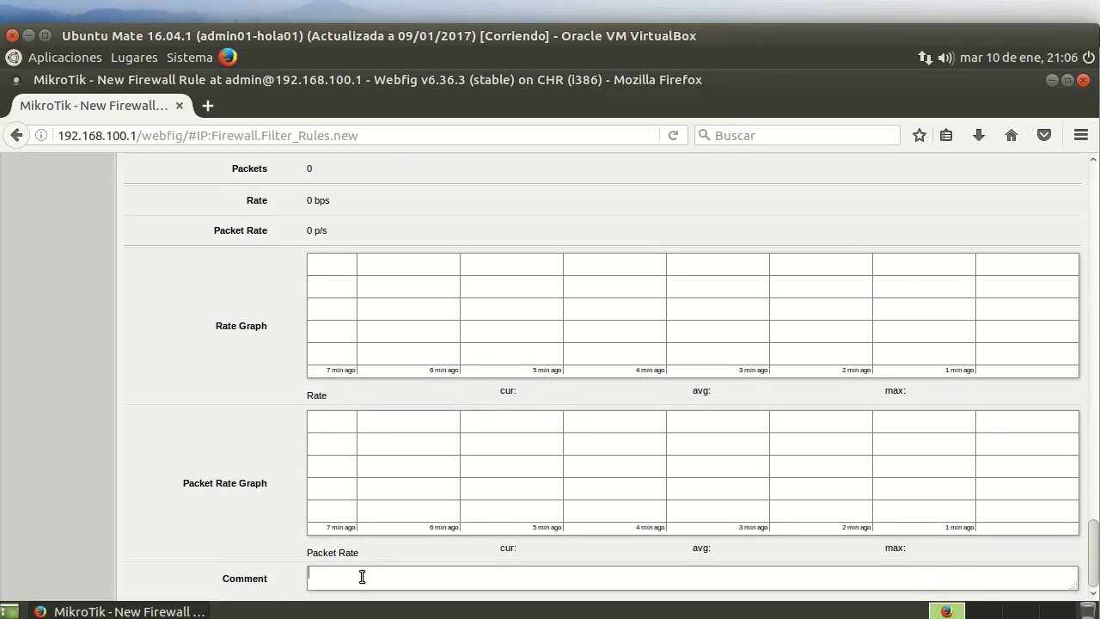
{"action": "type", "text": "Rechazamoes el trafico restante"}
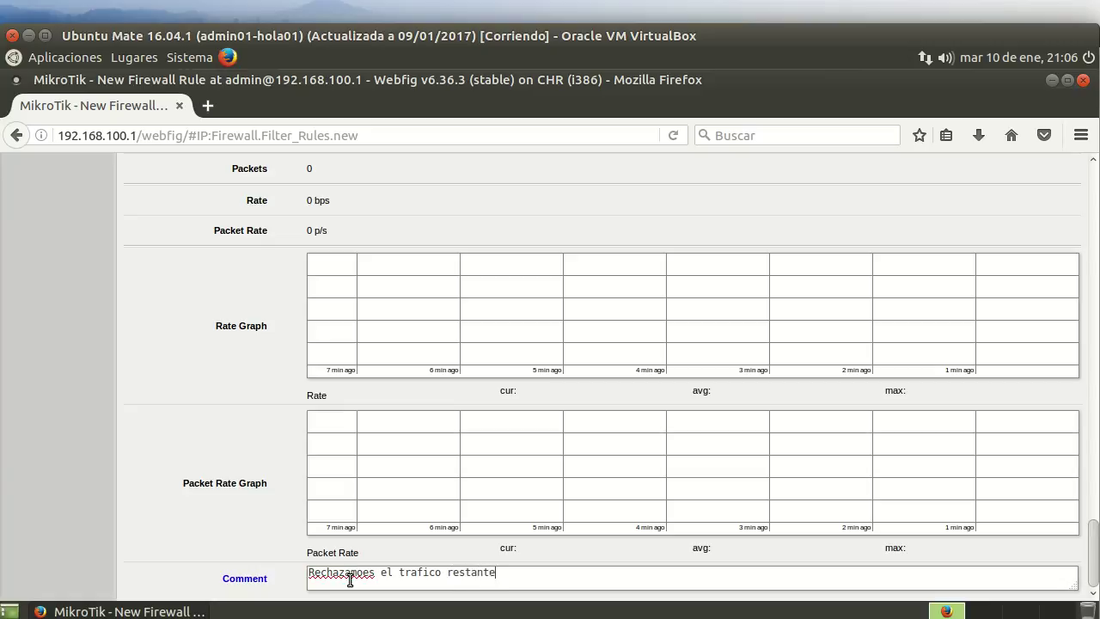
{"action": "scroll", "coordinate": [226, 373], "scroll_direction": "up", "scroll_amount": 20}
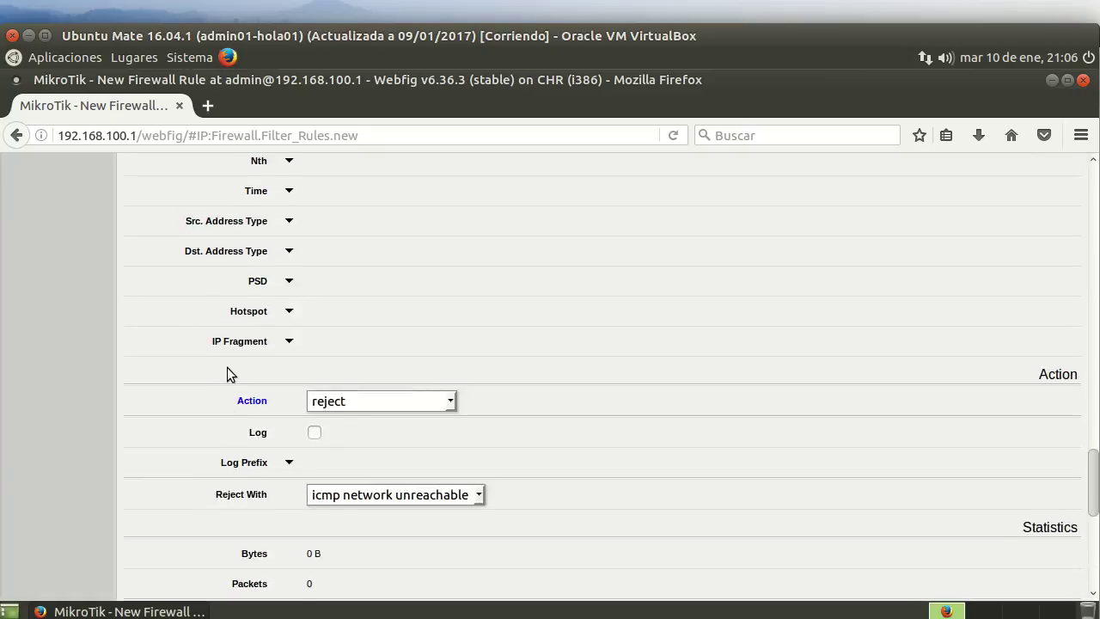
{"action": "left_click", "coordinate": [146, 227]}
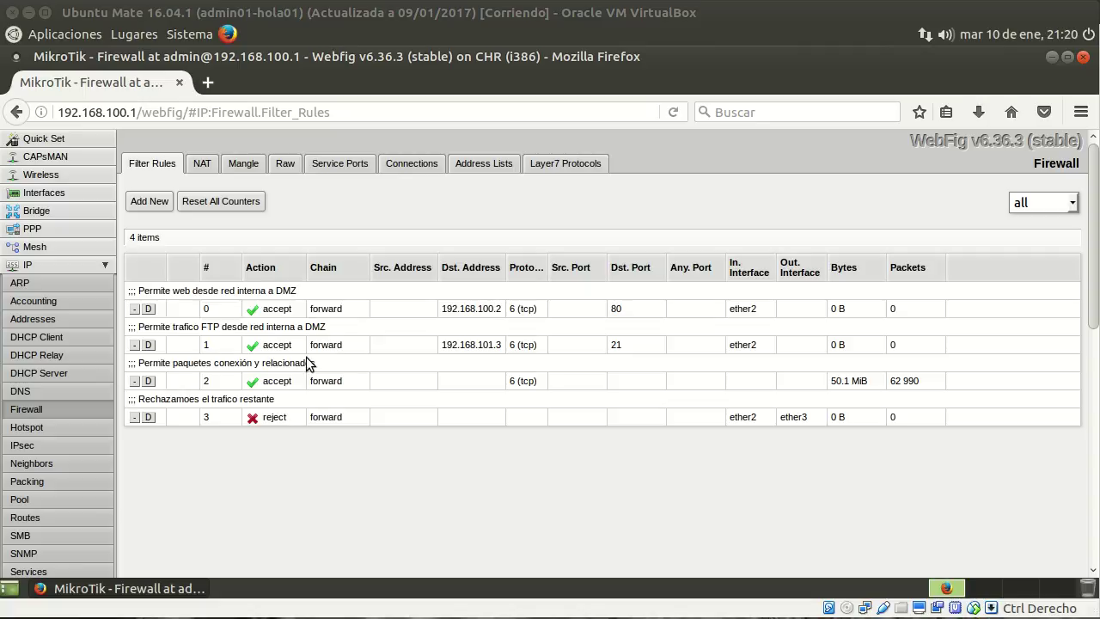
Start a new filter rule with source address 192.168.100.100.
{"action": "left_click", "coordinate": [146, 201]}
{"action": "scroll", "coordinate": [408, 371], "scroll_direction": "down", "scroll_amount": 1}
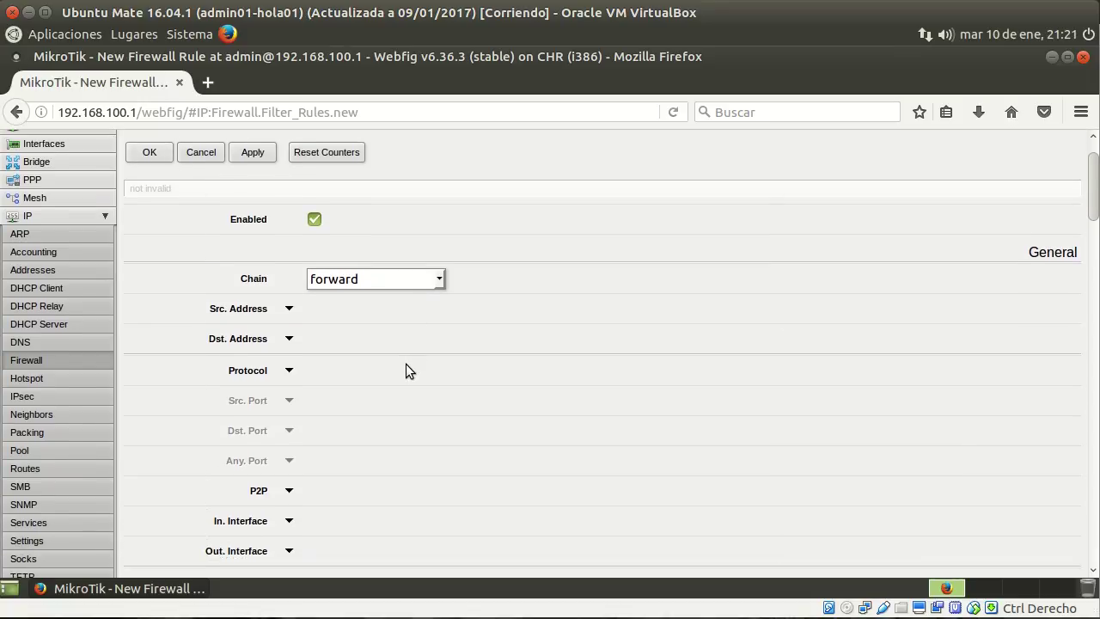
{"action": "scroll", "coordinate": [406, 364], "scroll_direction": "down", "scroll_amount": 2}
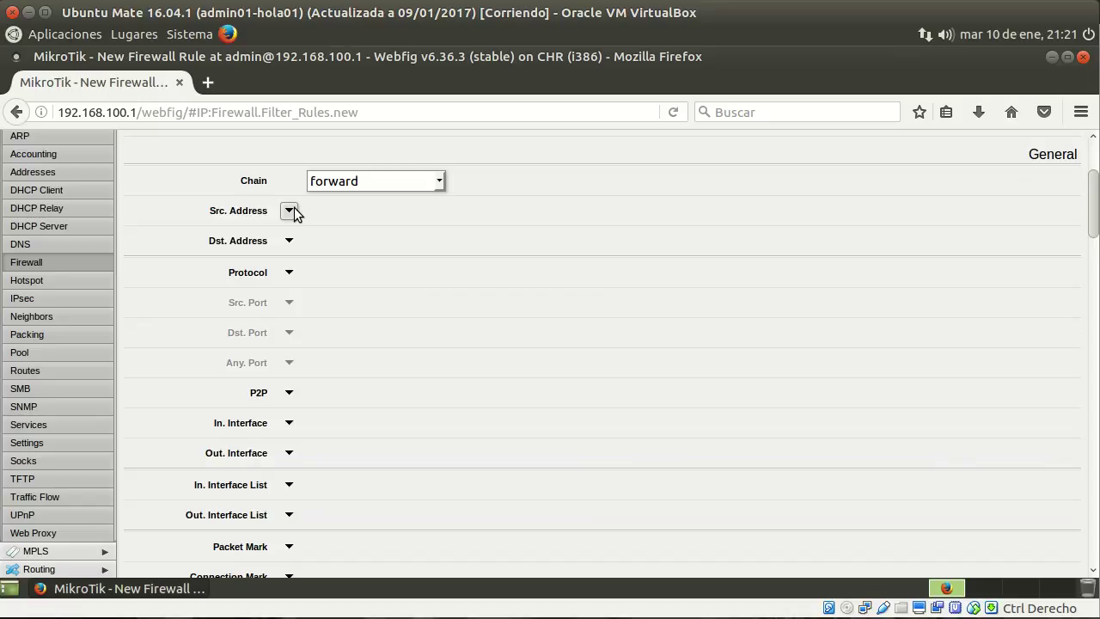
{"action": "left_click", "coordinate": [289, 211]}
{"action": "left_click_drag", "start_coordinate": [361, 211], "coordinate": [309, 199]}
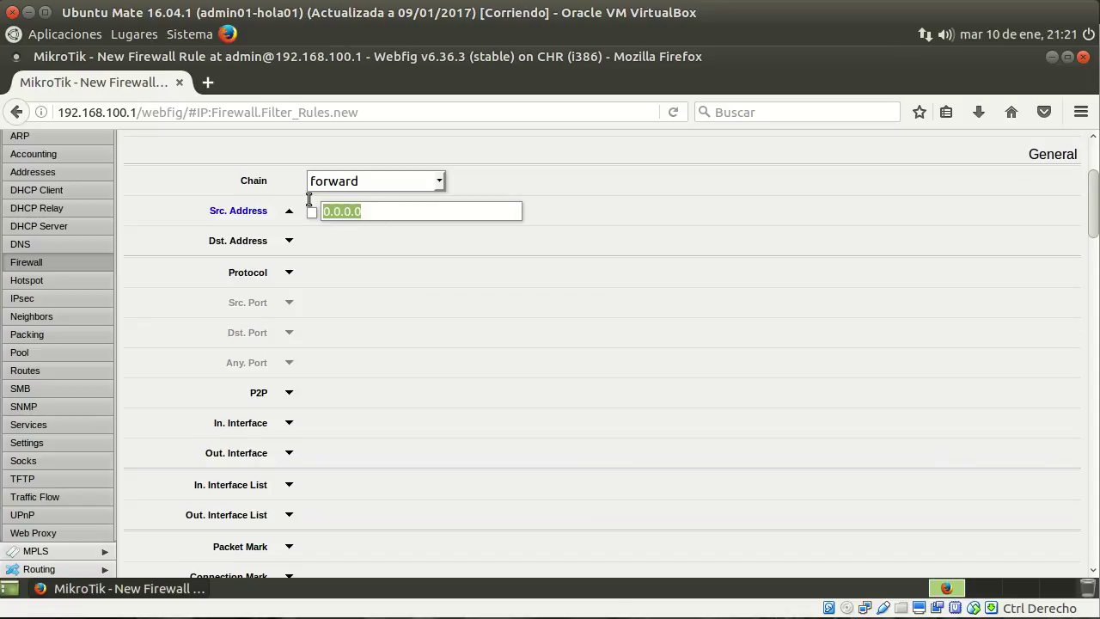
{"action": "type", "text": "192"}
{"action": "key", "text": "BackSpace"}
{"action": "key", "text": "BackSpace"}
{"action": "type", "text": "92.168"}
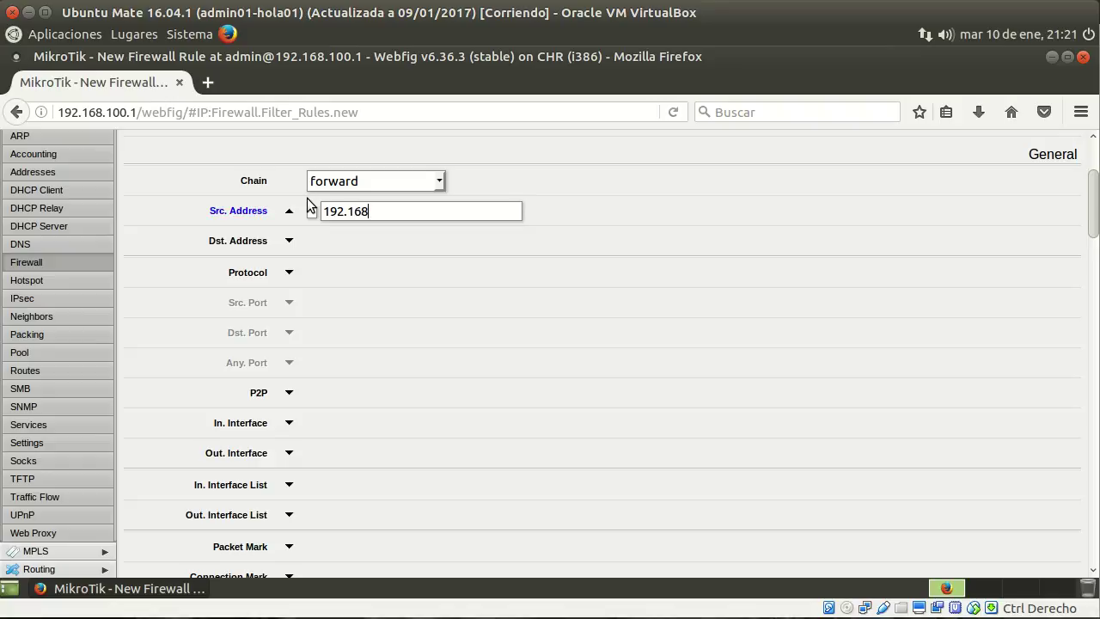
{"action": "type", "text": ".100.100"}
Match TCP destination port 22, in-interface ether2 and out-interface ether3.
{"action": "left_click", "coordinate": [289, 273]}
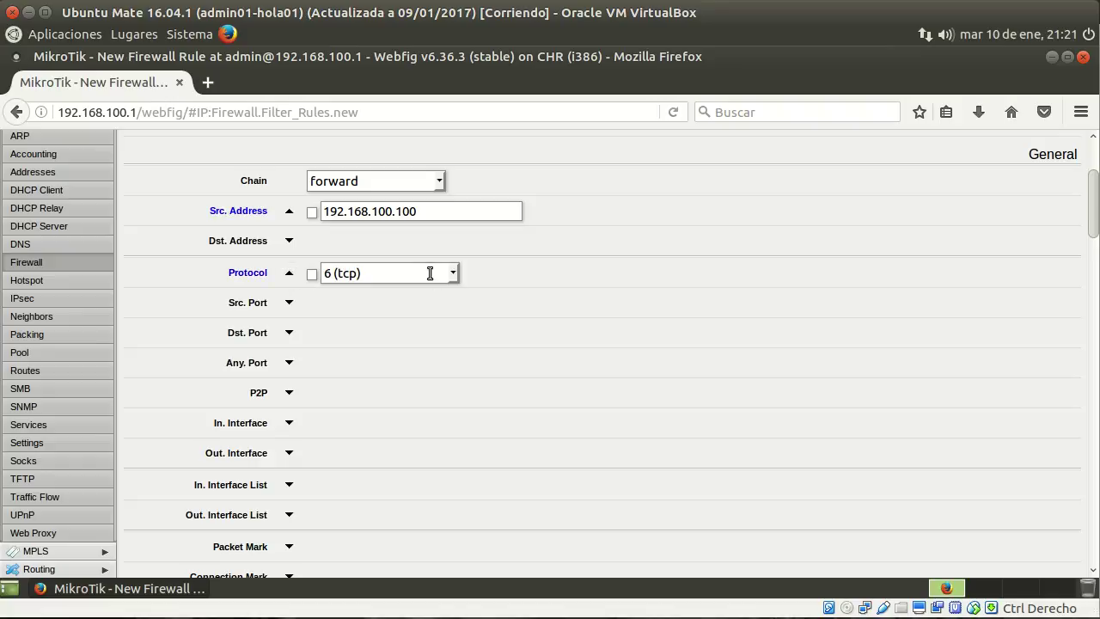
{"action": "left_click", "coordinate": [289, 334]}
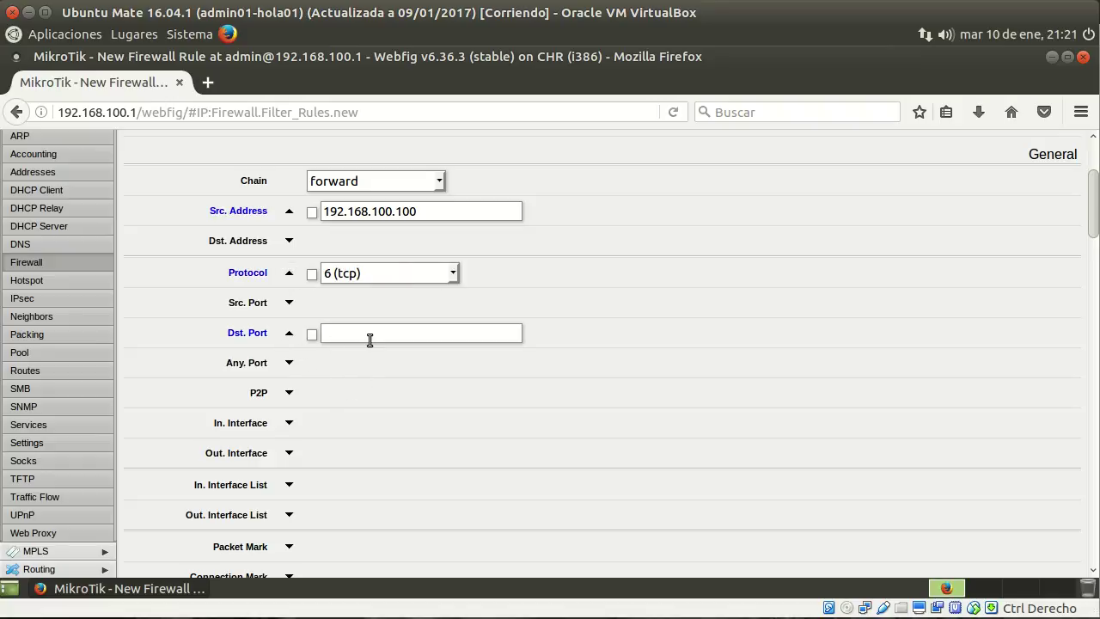
{"action": "type", "text": "22"}
{"action": "left_click", "coordinate": [290, 424]}
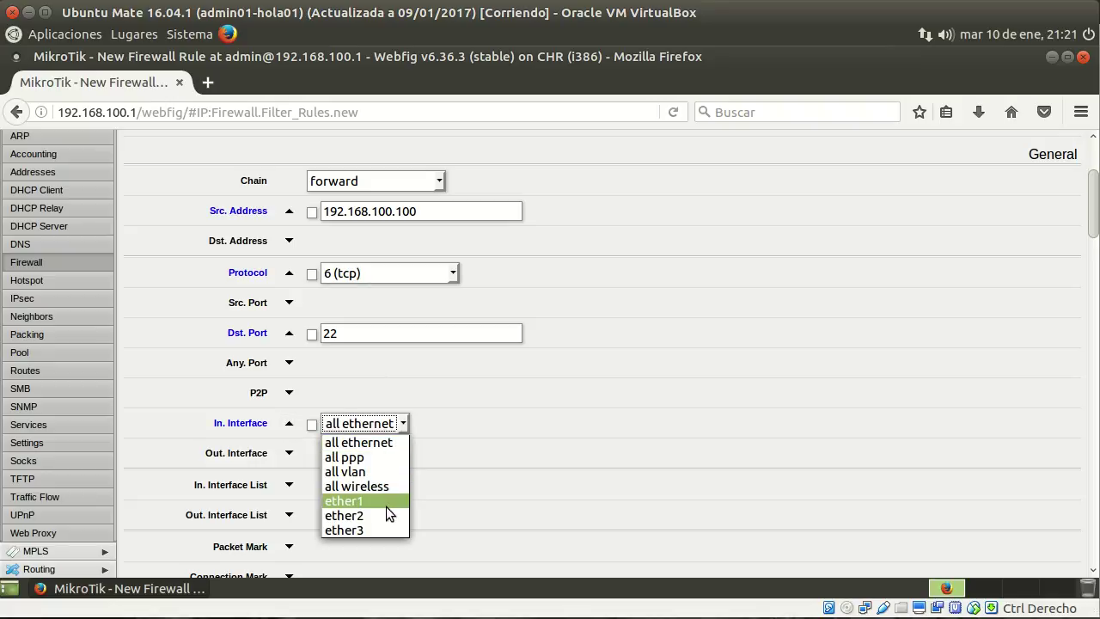
{"action": "left_click", "coordinate": [384, 515]}
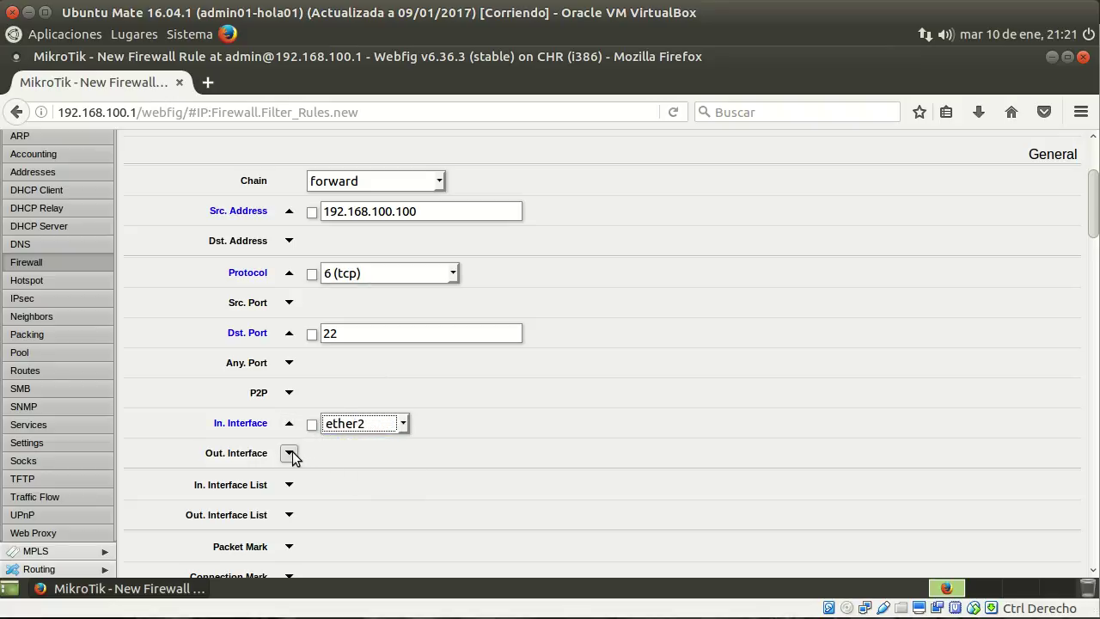
{"action": "left_click", "coordinate": [289, 453]}
{"action": "left_click", "coordinate": [403, 456]}
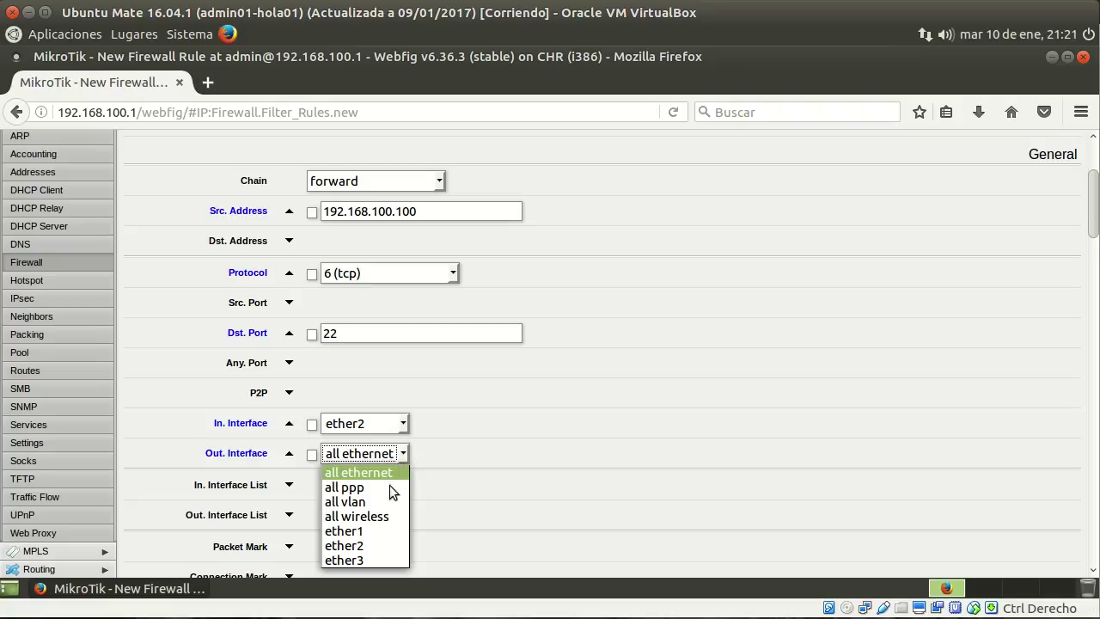
{"action": "left_click", "coordinate": [378, 559]}
Comment it "Permitimos la conexión SSH del administrador de los servidore" and save it.
{"action": "scroll", "coordinate": [506, 442], "scroll_direction": "down", "scroll_amount": 2}
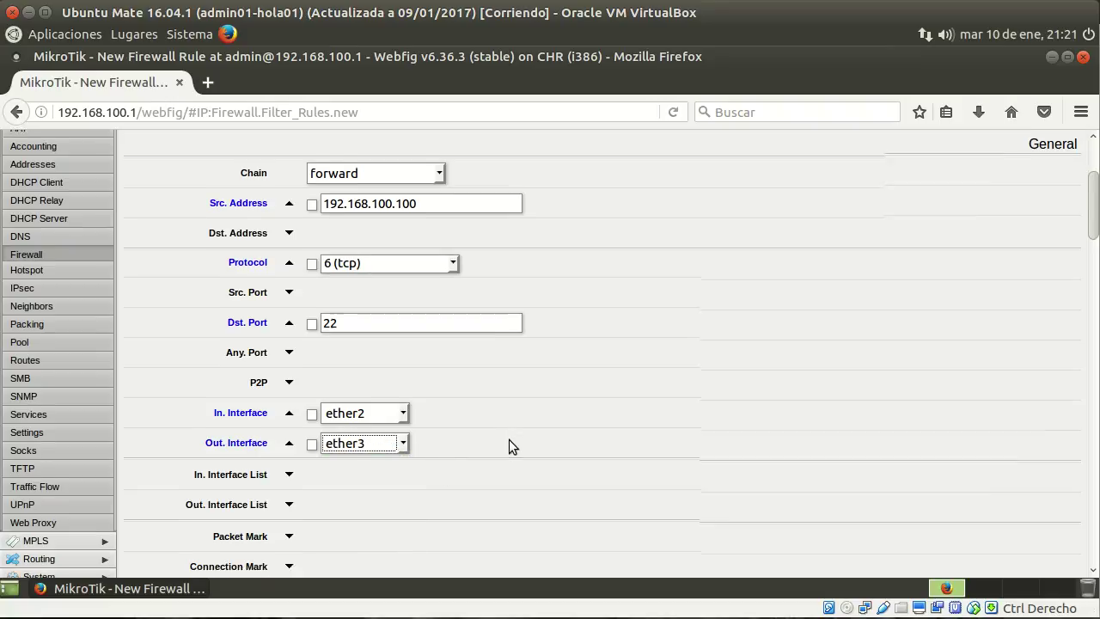
{"action": "left_click_drag", "start_coordinate": [1084, 226], "coordinate": [1084, 532]}
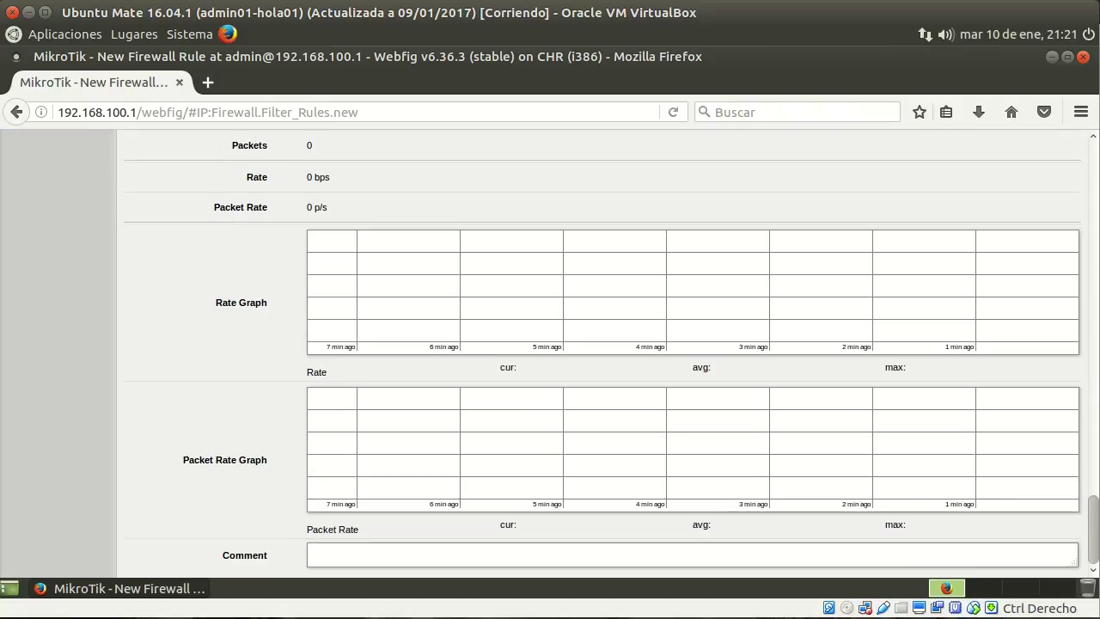
{"action": "left_click", "coordinate": [477, 546]}
{"action": "type", "text": "Permitimos la conexión SSH del admini"}
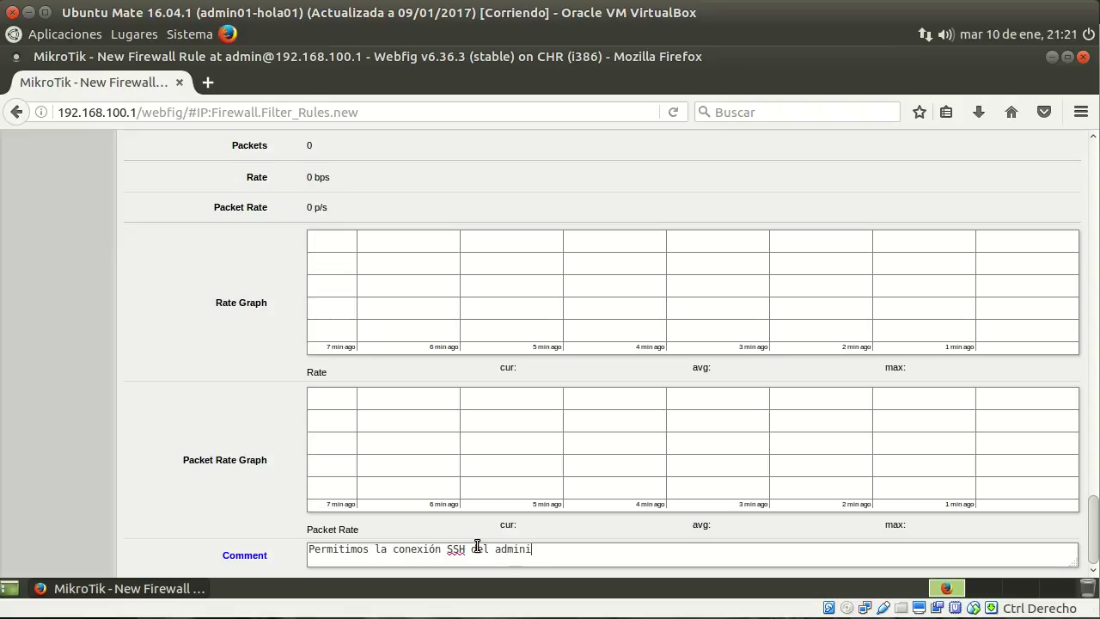
{"action": "type", "text": "strador de los servidores"}
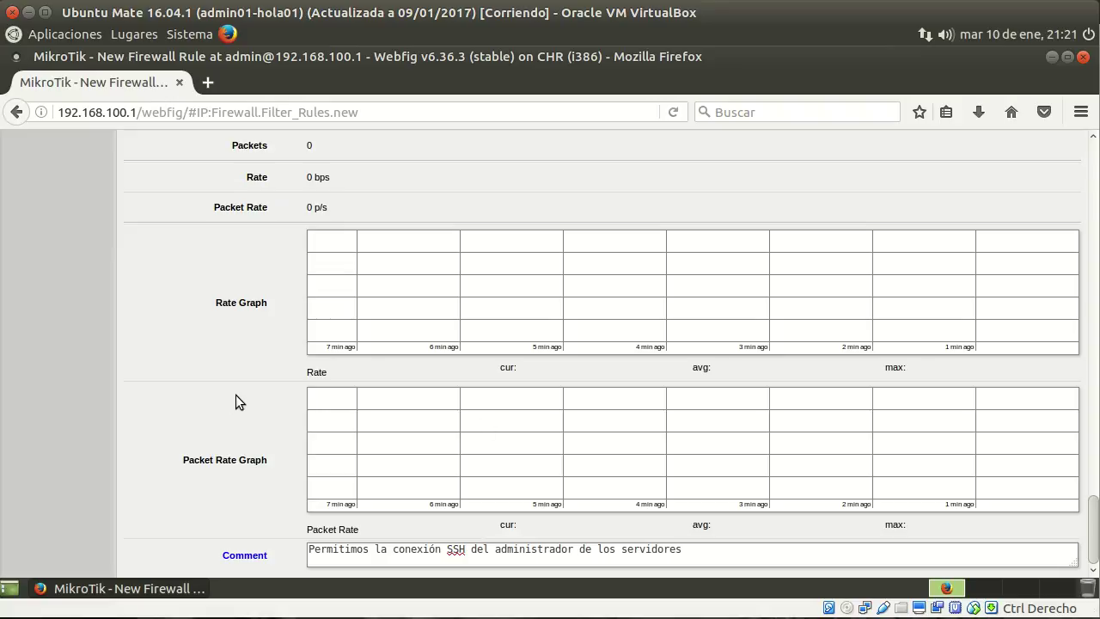
{"action": "scroll", "coordinate": [235, 394], "scroll_direction": "up", "scroll_amount": 15}
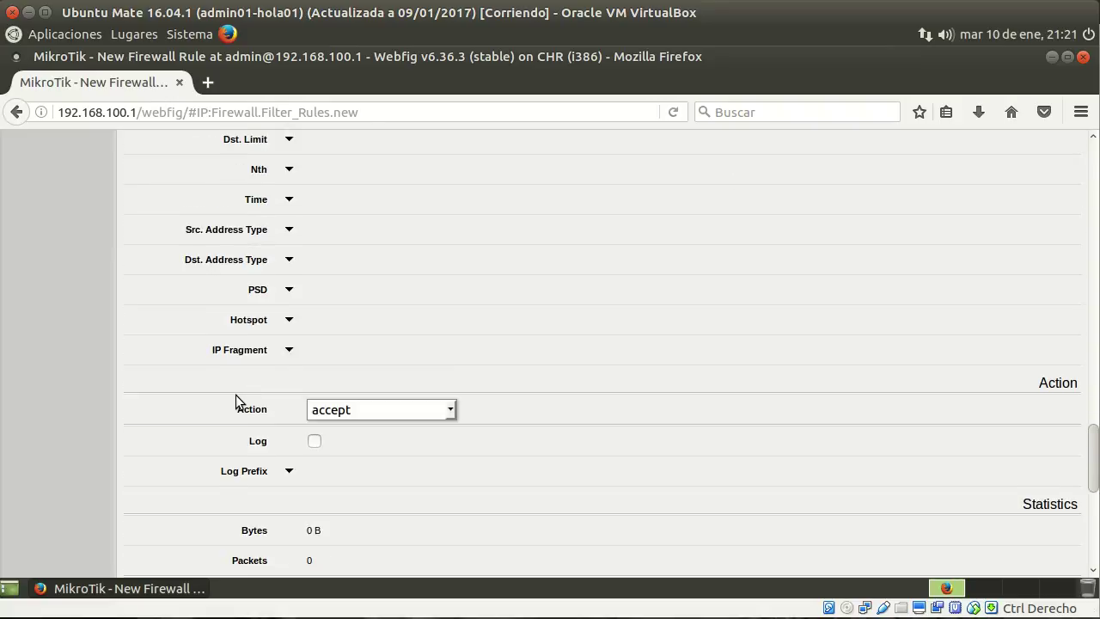
{"action": "left_click", "coordinate": [154, 207]}
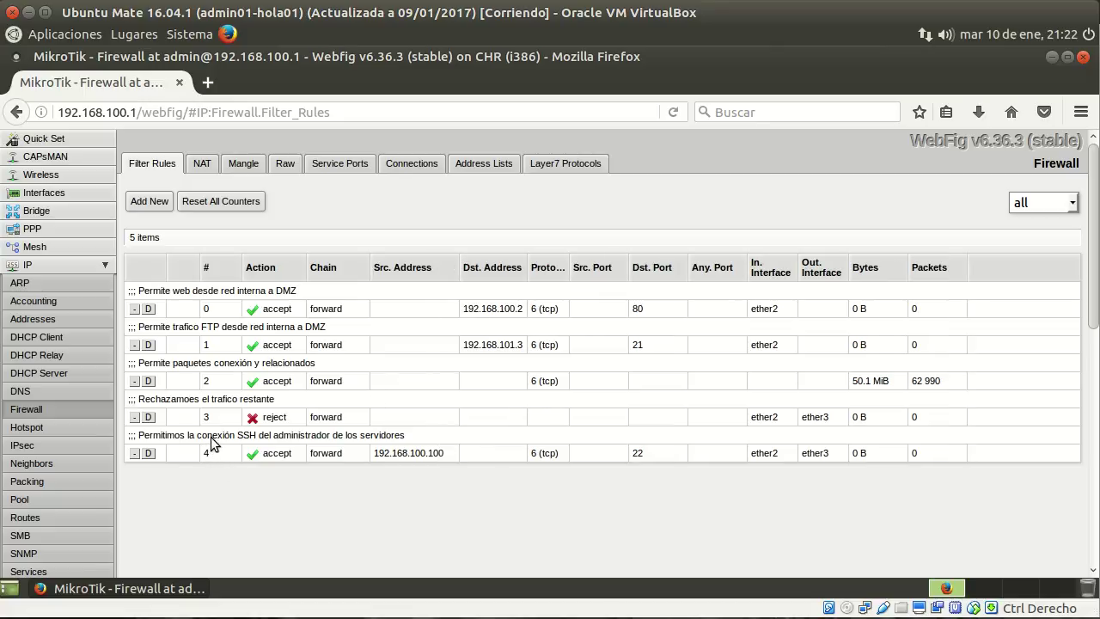
Drag the SSH accept rule above the final reject rule so it becomes rule 3.
{"action": "left_click_drag", "start_coordinate": [211, 445], "coordinate": [217, 393]}
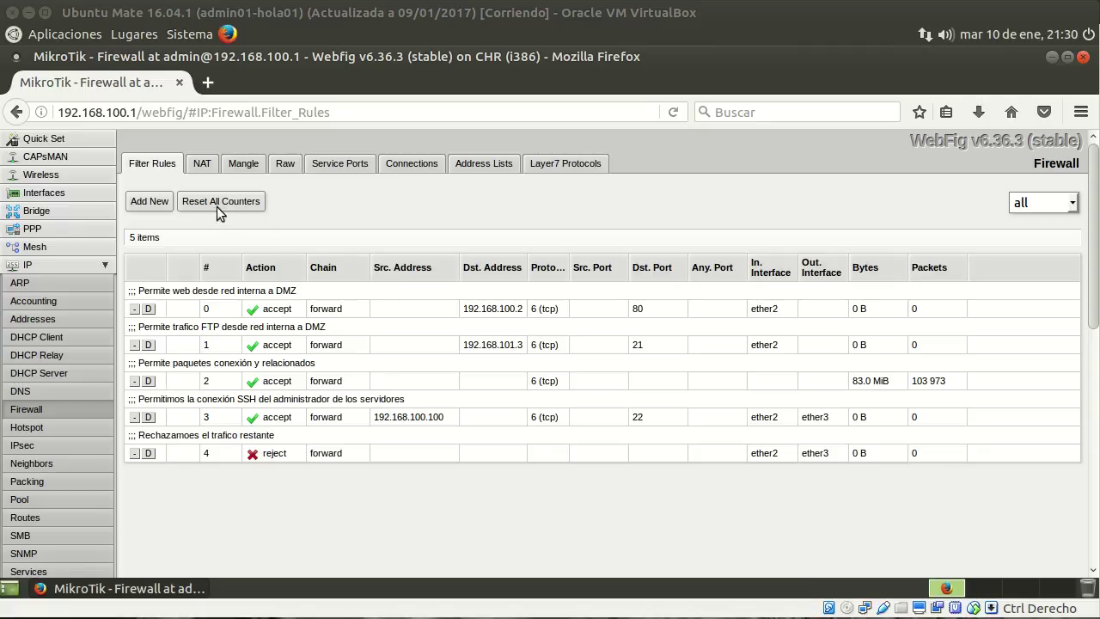
Start a new filter rule with In. Interface ether3 and Out. Interface ether2.
{"action": "left_click", "coordinate": [147, 203]}
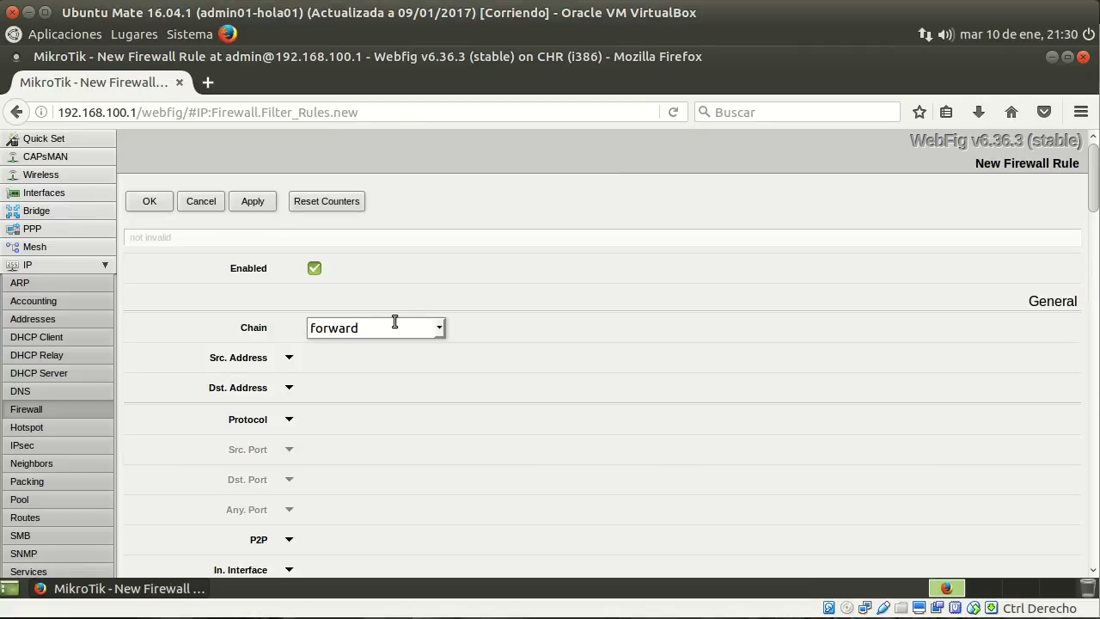
{"action": "scroll", "coordinate": [458, 321], "scroll_direction": "down", "scroll_amount": 2}
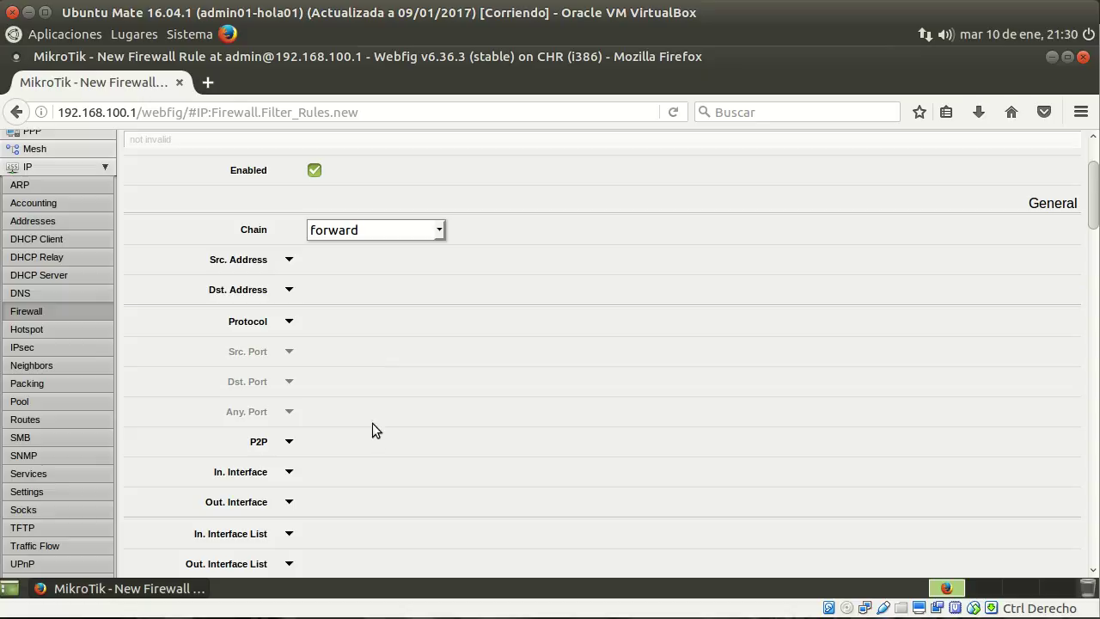
{"action": "scroll", "coordinate": [384, 427], "scroll_direction": "down", "scroll_amount": 3}
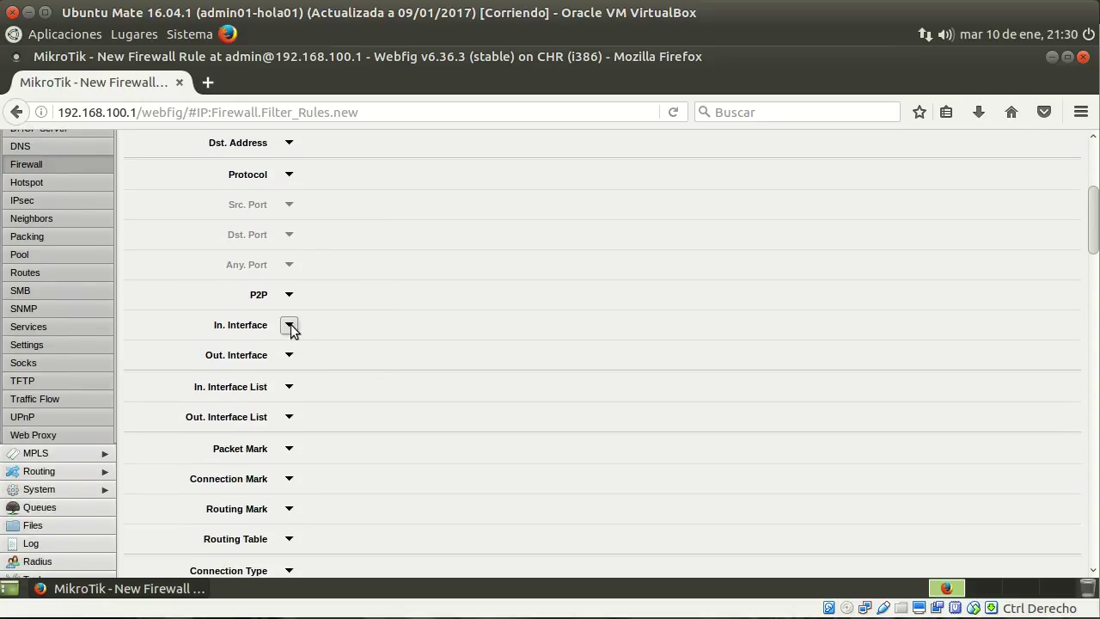
{"action": "left_click", "coordinate": [289, 326]}
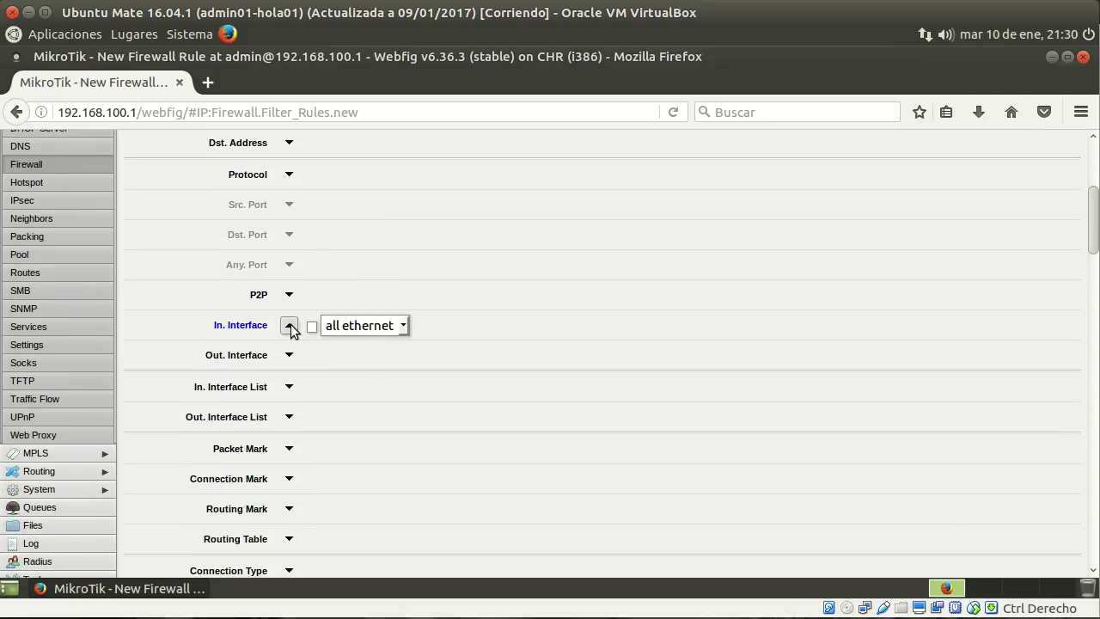
{"action": "left_click", "coordinate": [404, 325]}
{"action": "left_click", "coordinate": [378, 434]}
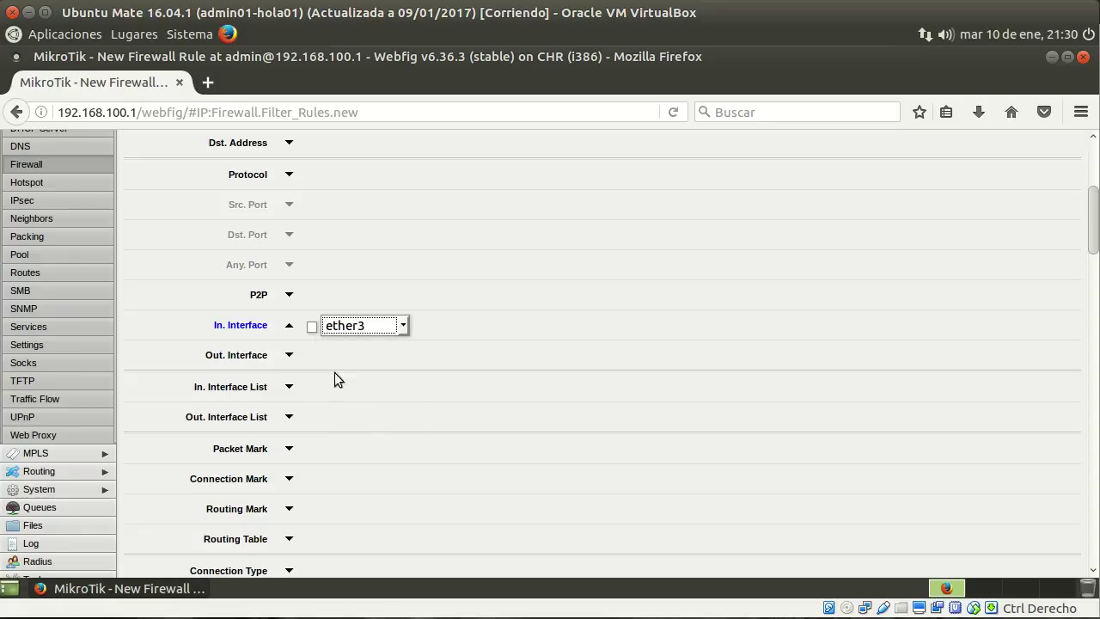
{"action": "left_click", "coordinate": [289, 355]}
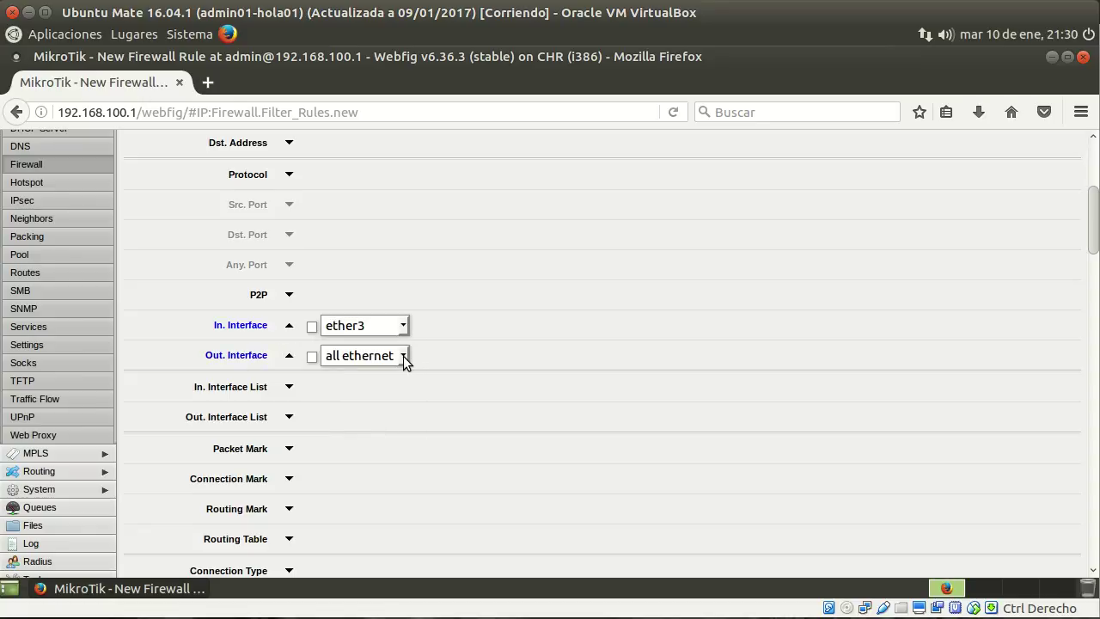
{"action": "left_click", "coordinate": [403, 356]}
{"action": "left_click", "coordinate": [366, 448]}
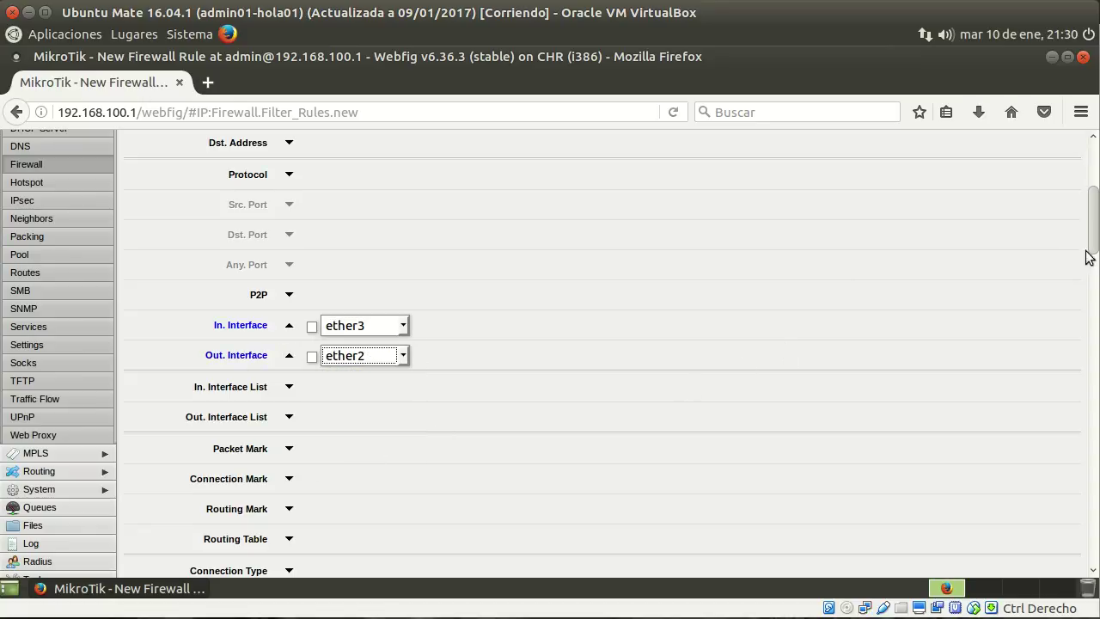
Set the rule action to reject, comment it 'Rechazamos el tráfico desde DMZ a red interna', and save.
{"action": "left_click_drag", "start_coordinate": [1092, 215], "coordinate": [1092, 487]}
{"action": "left_click", "coordinate": [447, 226]}
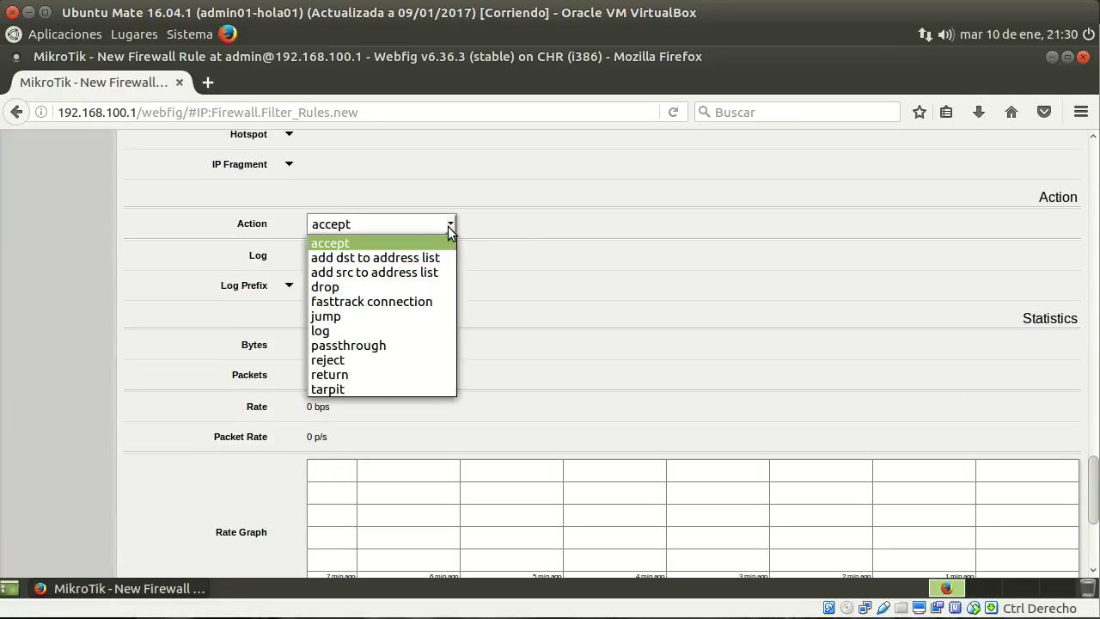
{"action": "left_click", "coordinate": [390, 360]}
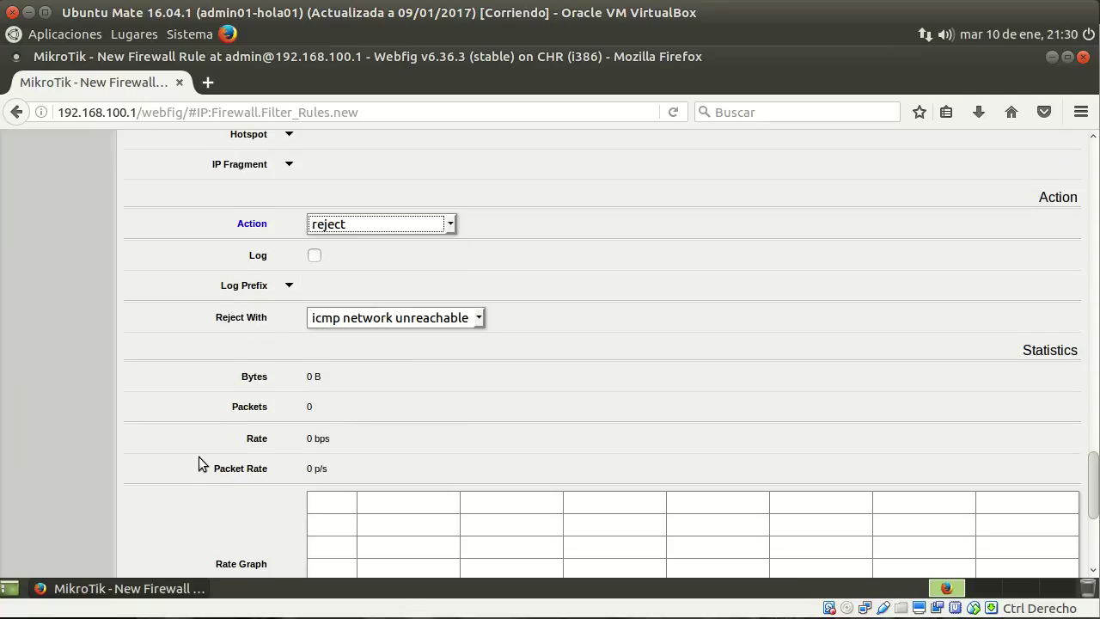
{"action": "scroll", "coordinate": [198, 462], "scroll_direction": "down", "scroll_amount": 5}
{"action": "left_click", "coordinate": [384, 555]}
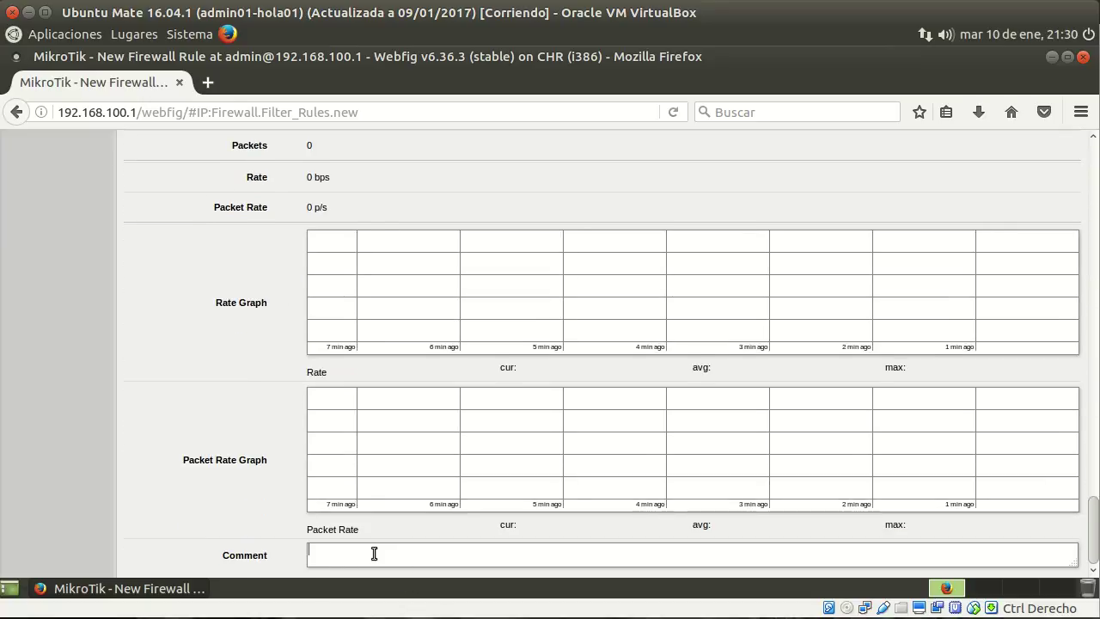
{"action": "type", "text": "REch"}
{"action": "type", "text": "cha"}
{"action": "type", "text": "zamos"}
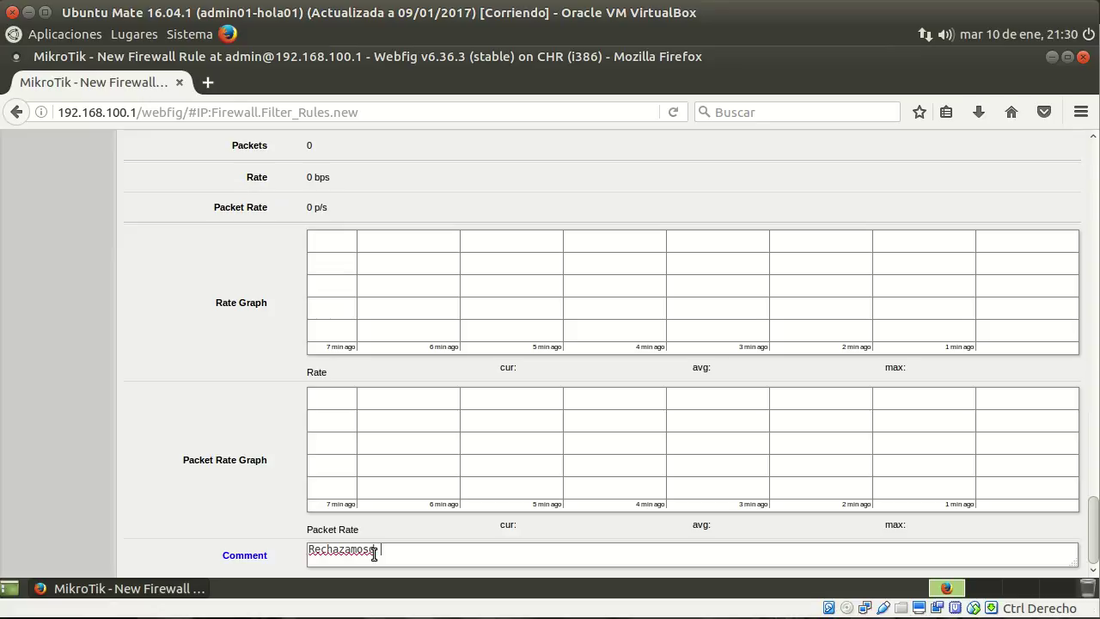
{"action": "type", "text": " el trád"}
{"action": "type", "text": "ico desde DMZ a red interna"}
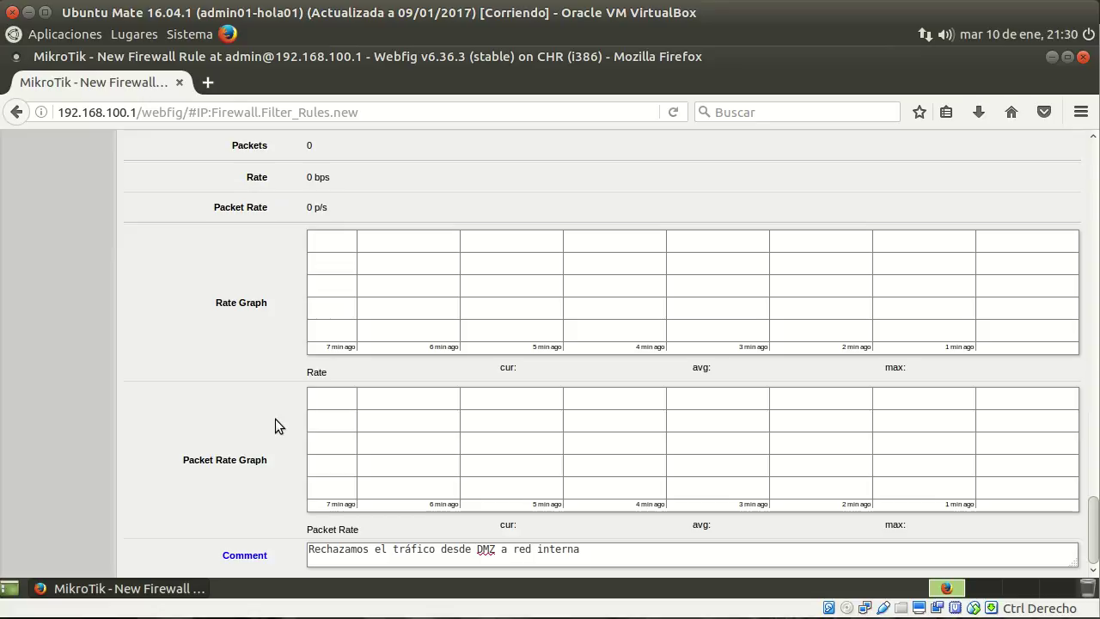
{"action": "scroll", "coordinate": [275, 418], "scroll_direction": "up", "scroll_amount": 15}
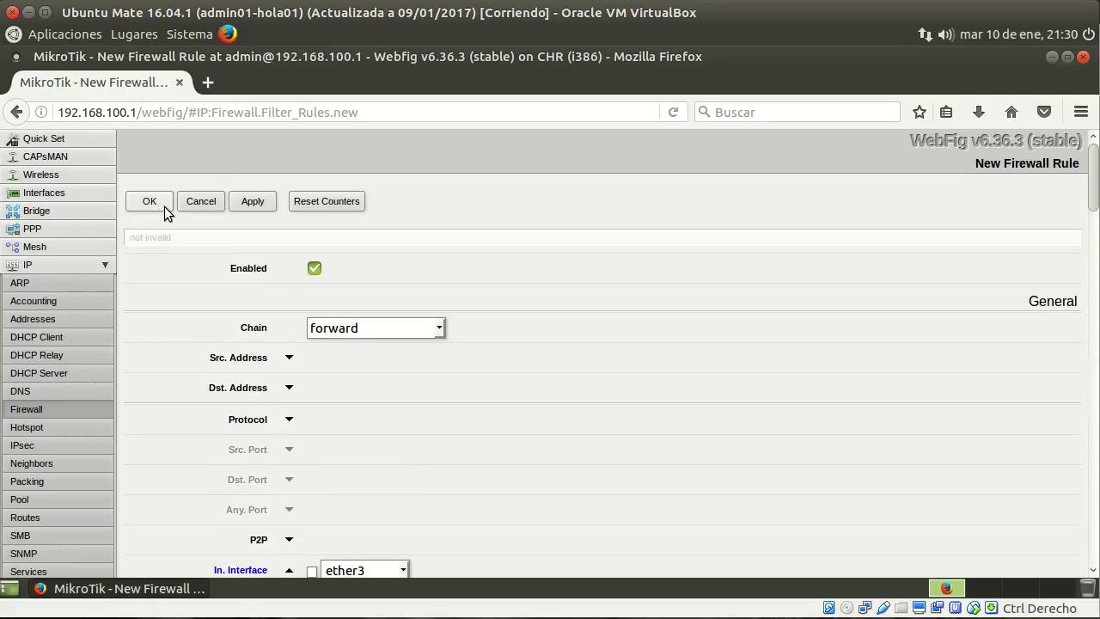
{"action": "left_click", "coordinate": [164, 206]}
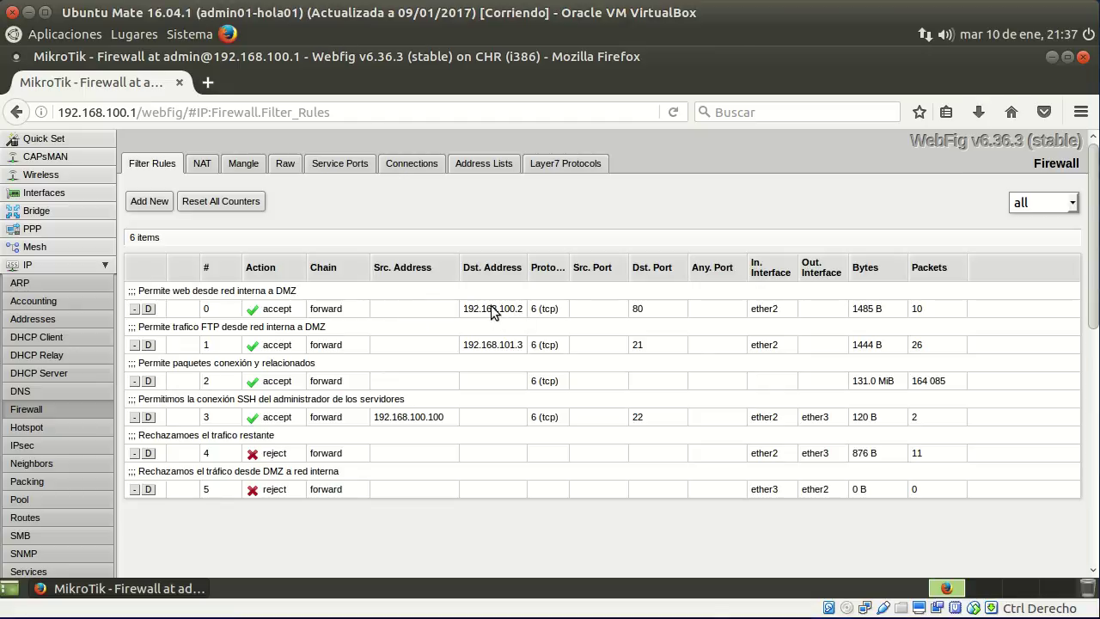
Change filter rule 0's Dst. Address from 192.168.100.2 to 192.168.101.2 and save it.
{"action": "left_click", "coordinate": [491, 315]}
{"action": "left_click", "coordinate": [386, 389]}
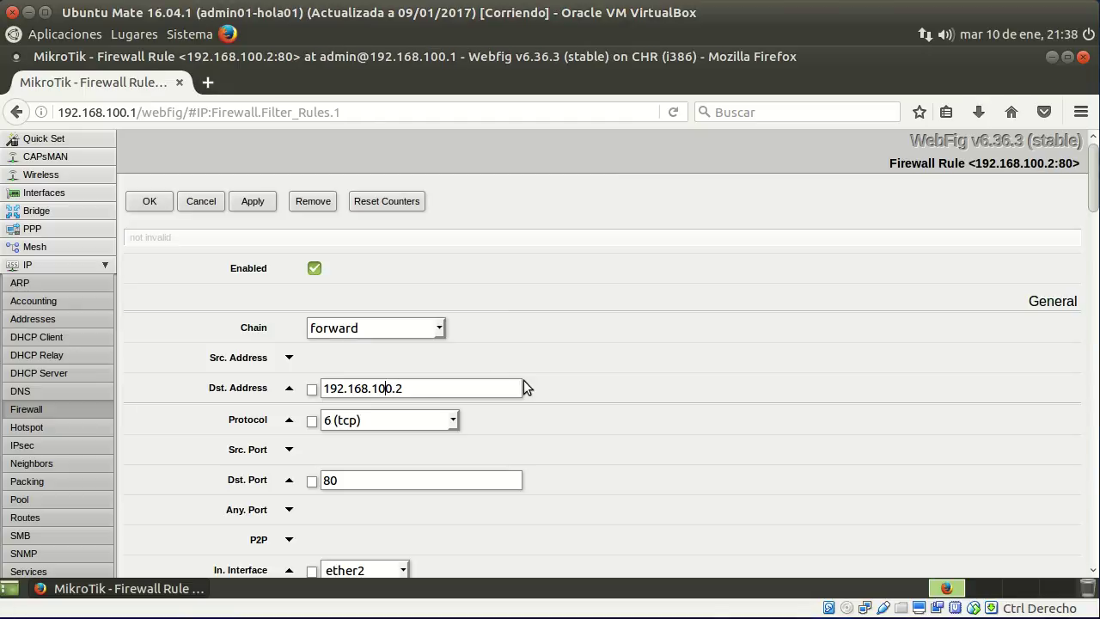
{"action": "key", "text": "Delete"}
{"action": "type", "text": "1"}
{"action": "left_click", "coordinate": [157, 206]}
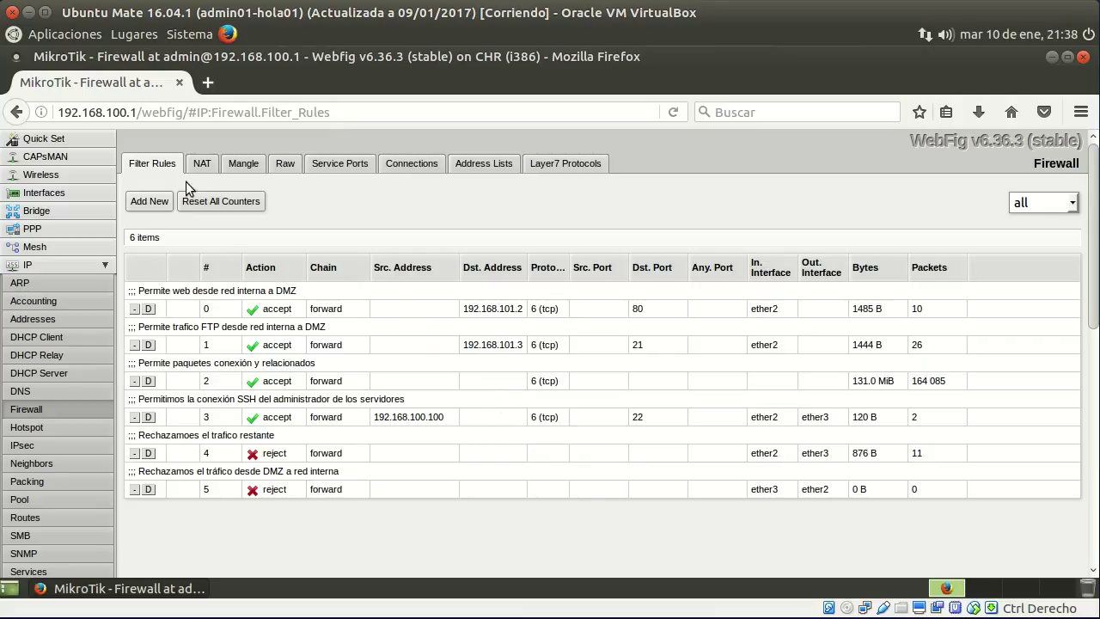
Open a MATE terminal and ping 192.168.101.2, stopping it with Ctrl+C.
{"action": "left_click", "coordinate": [67, 36]}
{"action": "mouse_move", "coordinate": [127, 136]}
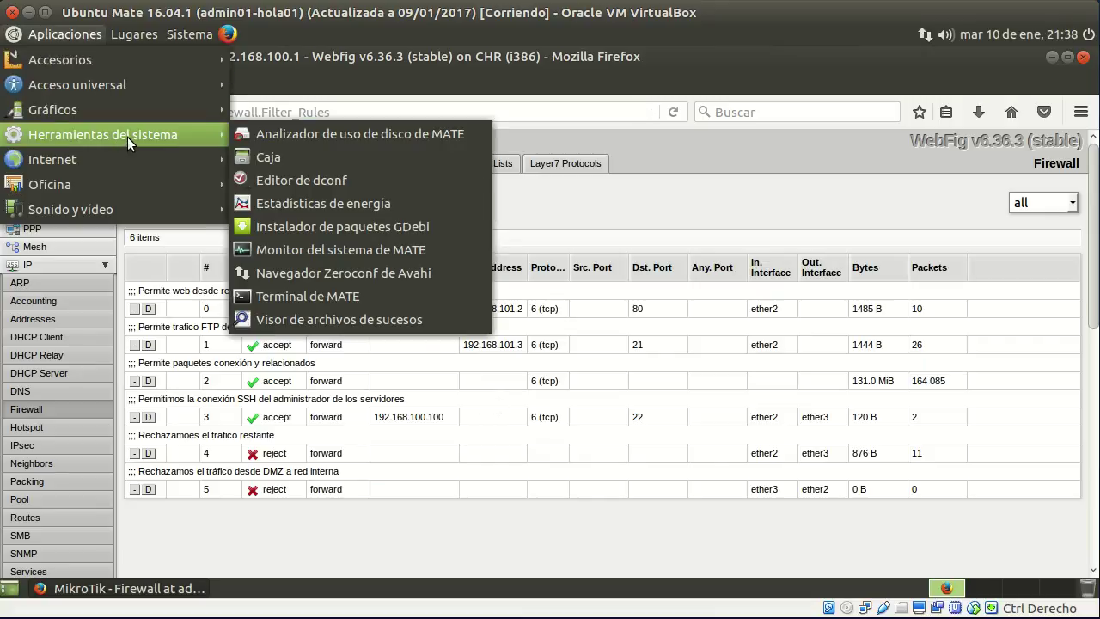
{"action": "left_click", "coordinate": [316, 296]}
{"action": "left_click_drag", "start_coordinate": [425, 89], "coordinate": [571, 118]}
{"action": "type", "text": "ping"}
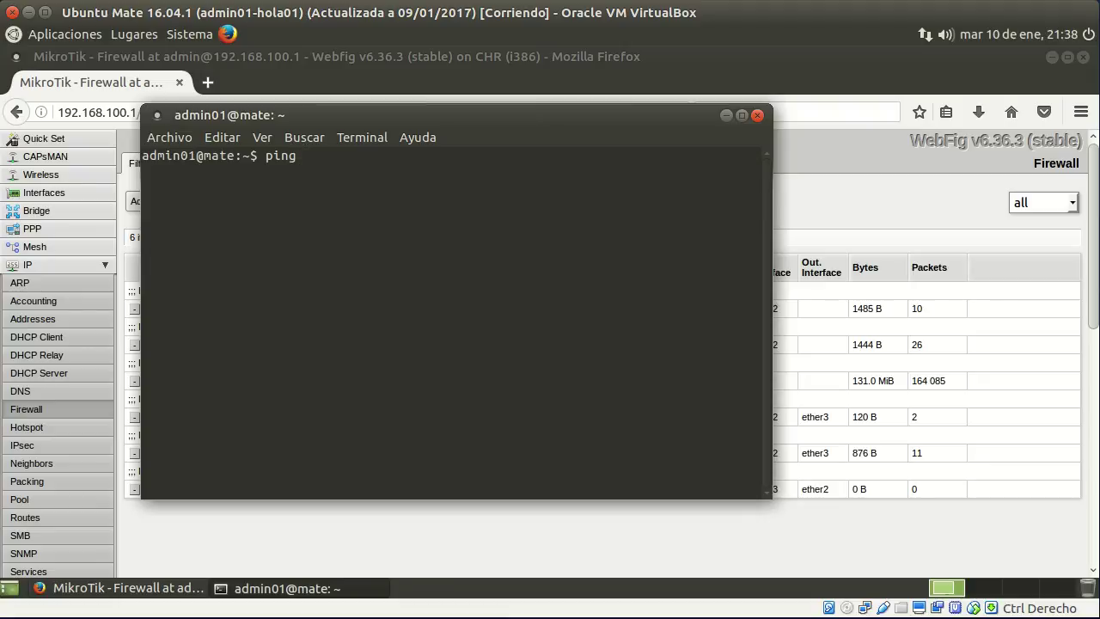
{"action": "type", "text": " 192.168.101.2"}
{"action": "key", "text": "Return"}
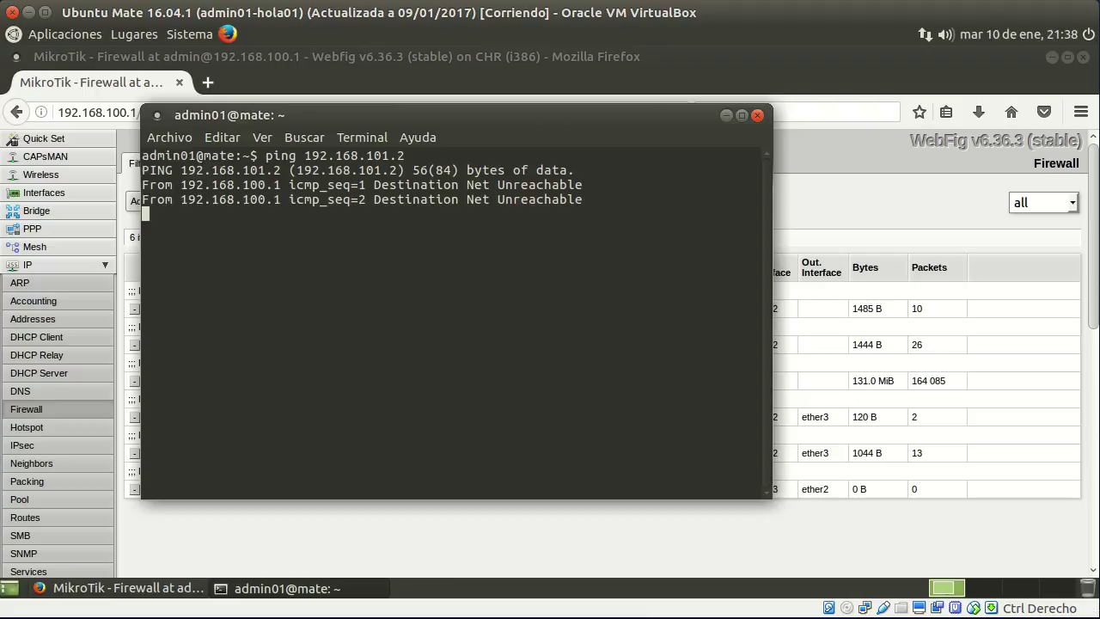
{"action": "key", "text": "ctrl+c"}
{"action": "key", "text": "Up"}
{"action": "key", "text": "Home"}
{"action": "key", "text": "Delete"}
{"action": "key", "text": "Delete"}
{"action": "key", "text": "Delete"}
{"action": "key", "text": "Delete"}
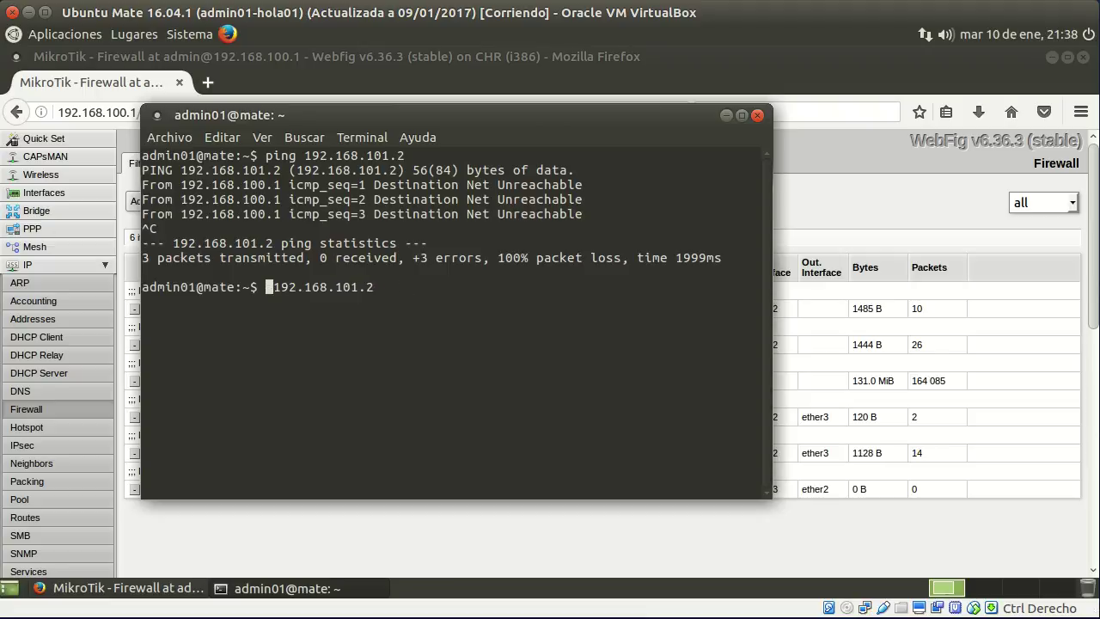
{"action": "type", "text": "s"}
{"action": "type", "text": "sh"}
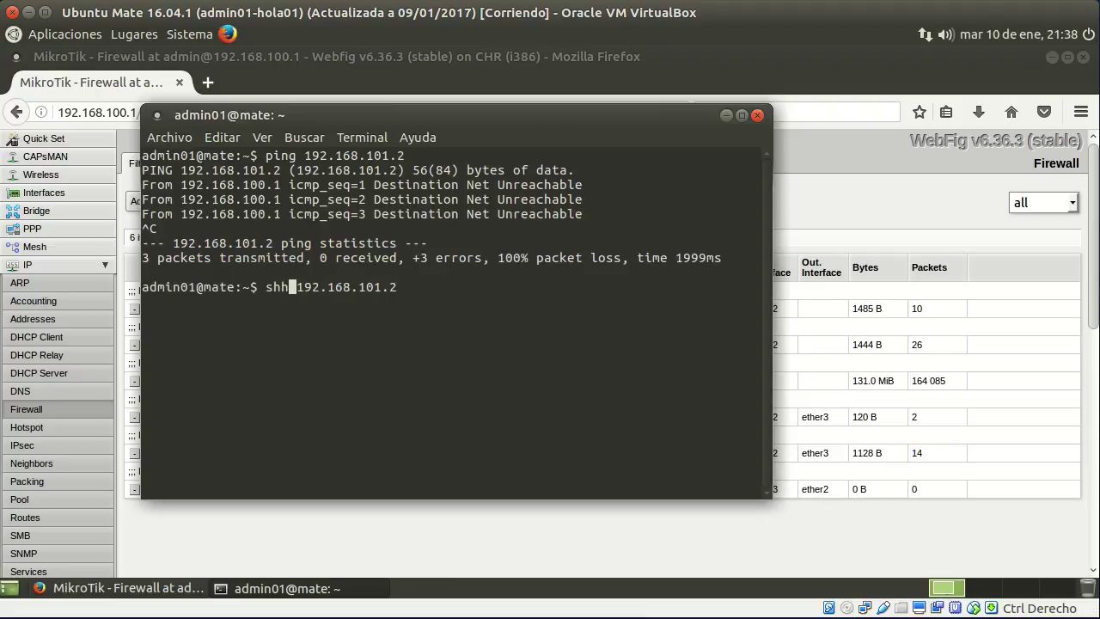
{"action": "type", "text": " admin01"}
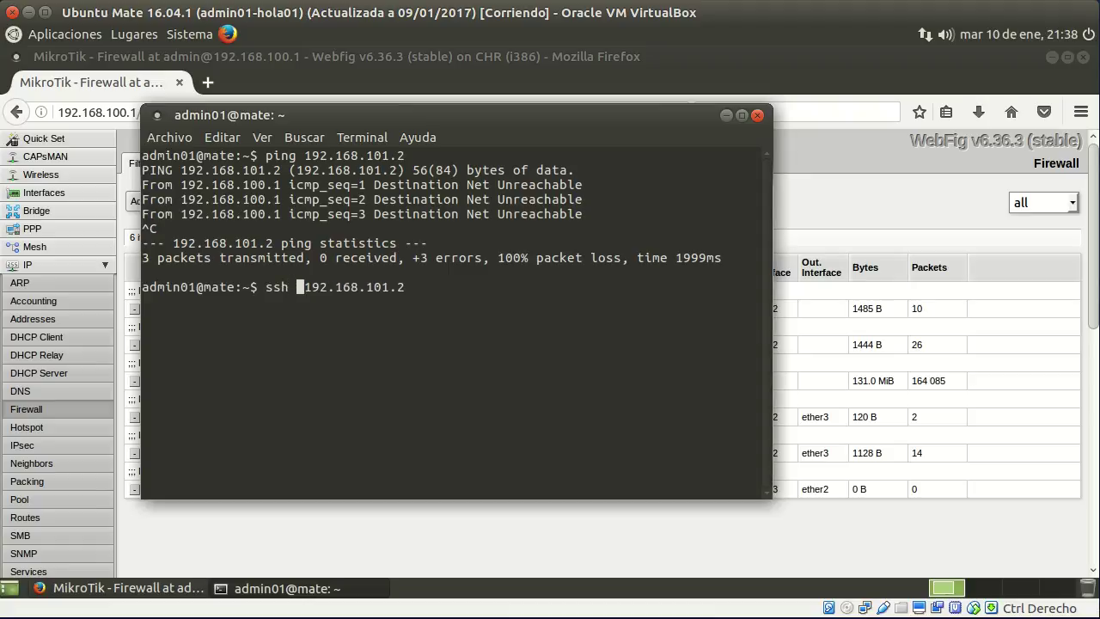
{"action": "key", "text": "Delete"}
{"action": "type", "text": "@"}
{"action": "key", "text": "Return"}
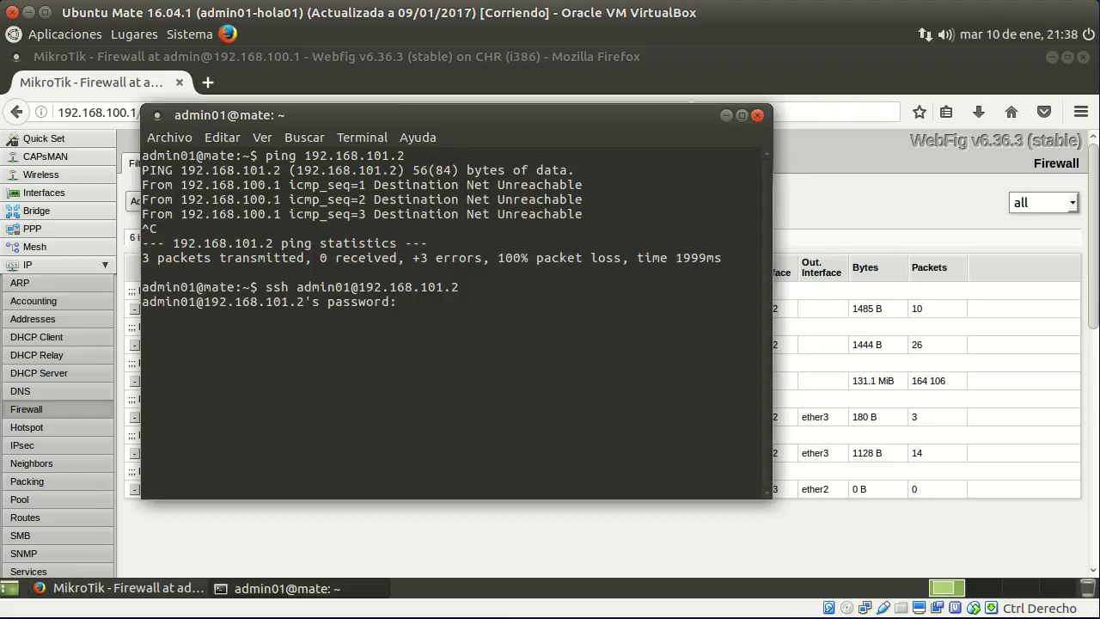
{"action": "key", "text": "Return"}
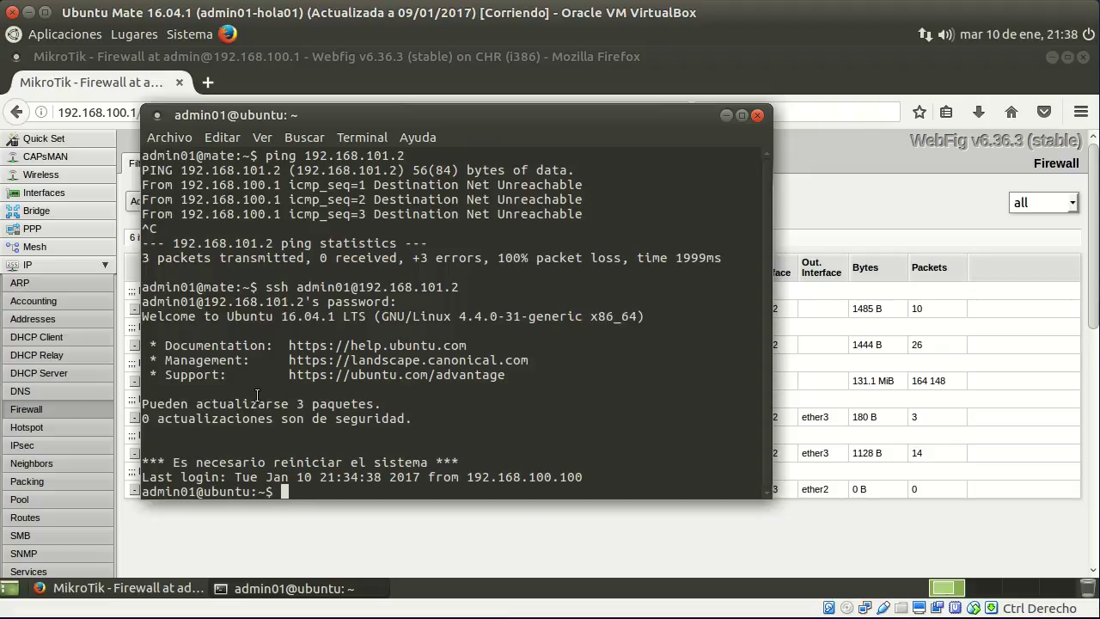
Run ifconfig to confirm the server's address 192.168.101.2, then exit the session and terminal.
{"action": "type", "text": "ifconfig"}
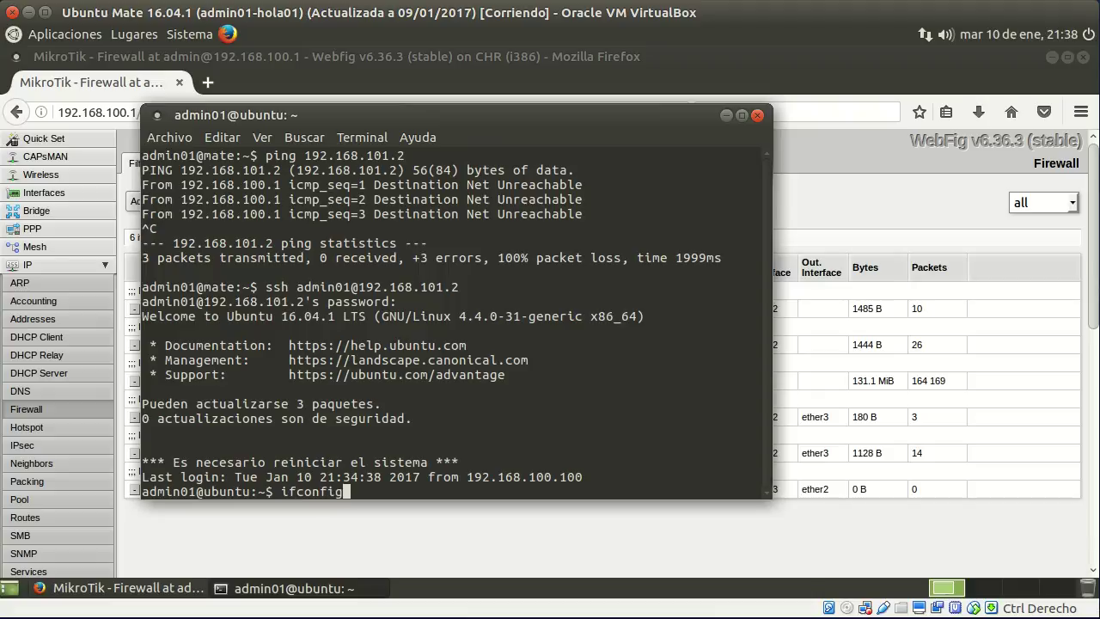
{"action": "key", "text": "Return"}
{"action": "left_click_drag", "start_coordinate": [311, 243], "coordinate": [414, 241]}
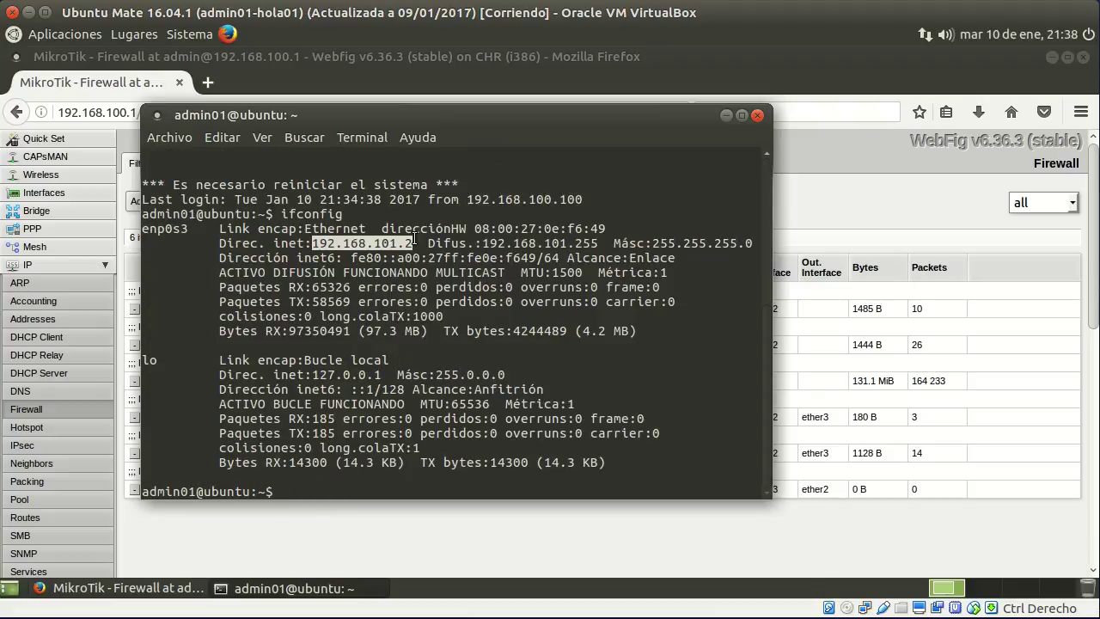
{"action": "type", "text": "exit"}
{"action": "key", "text": "Return"}
{"action": "type", "text": "exit"}
{"action": "key", "text": "Return"}
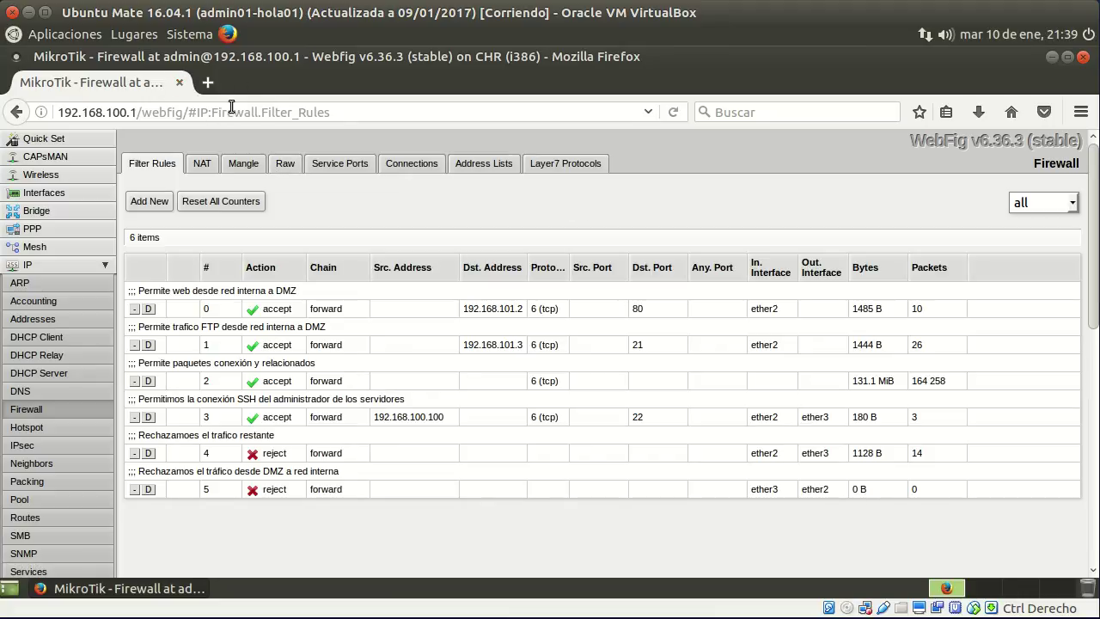
Load 192.168.101.2 in a new Firefox tab to show the Apache2 Ubuntu Default Page.
{"action": "left_click", "coordinate": [208, 82]}
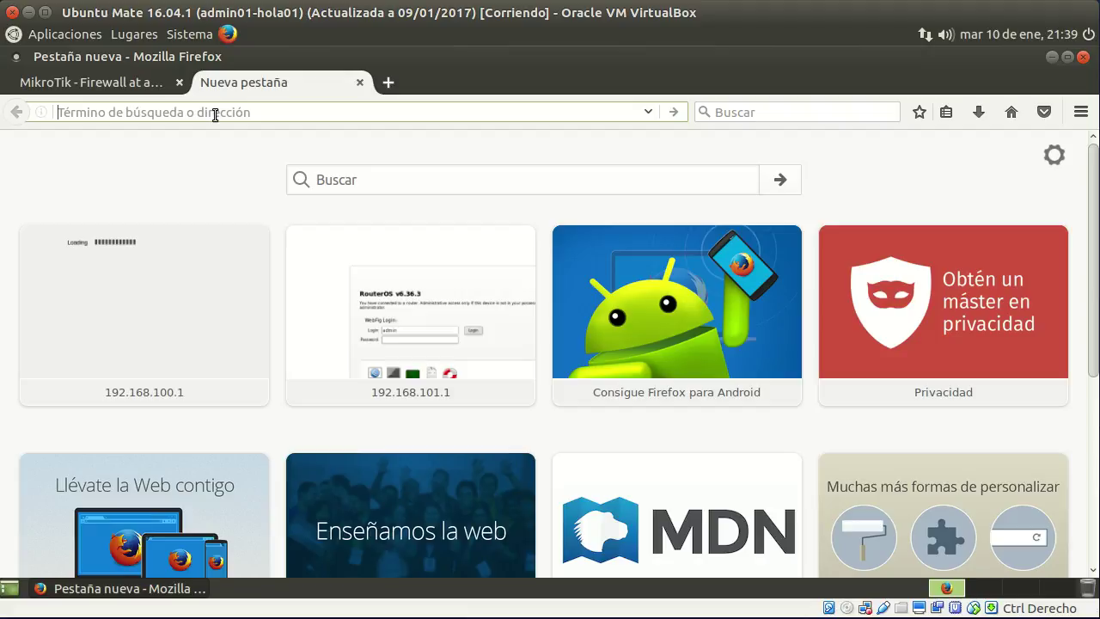
{"action": "type", "text": "192.168."}
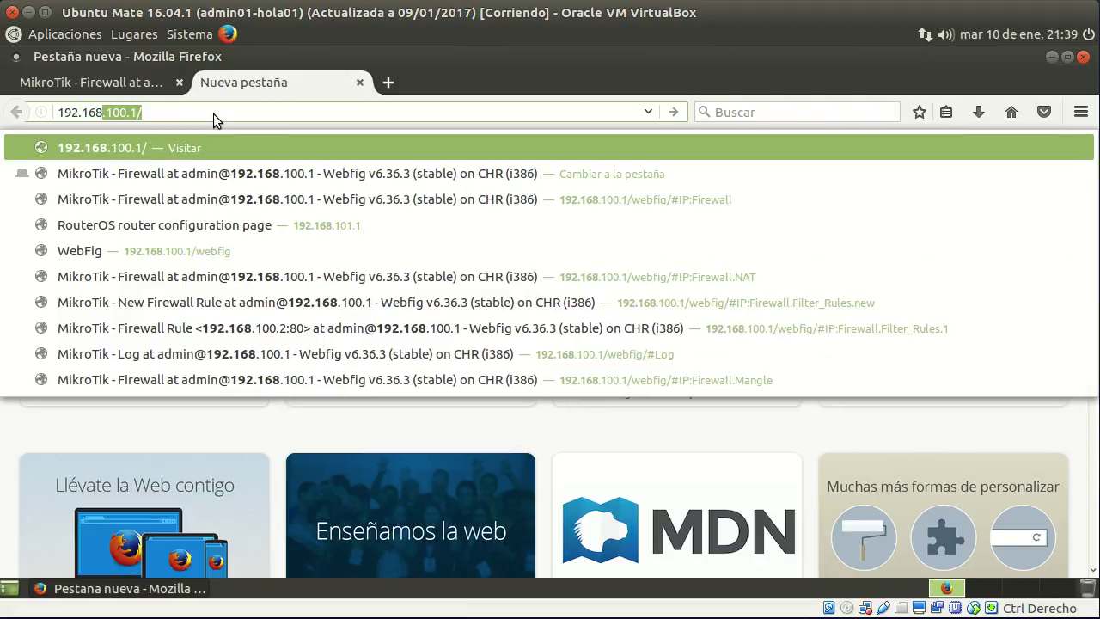
{"action": "type", "text": "101.1"}
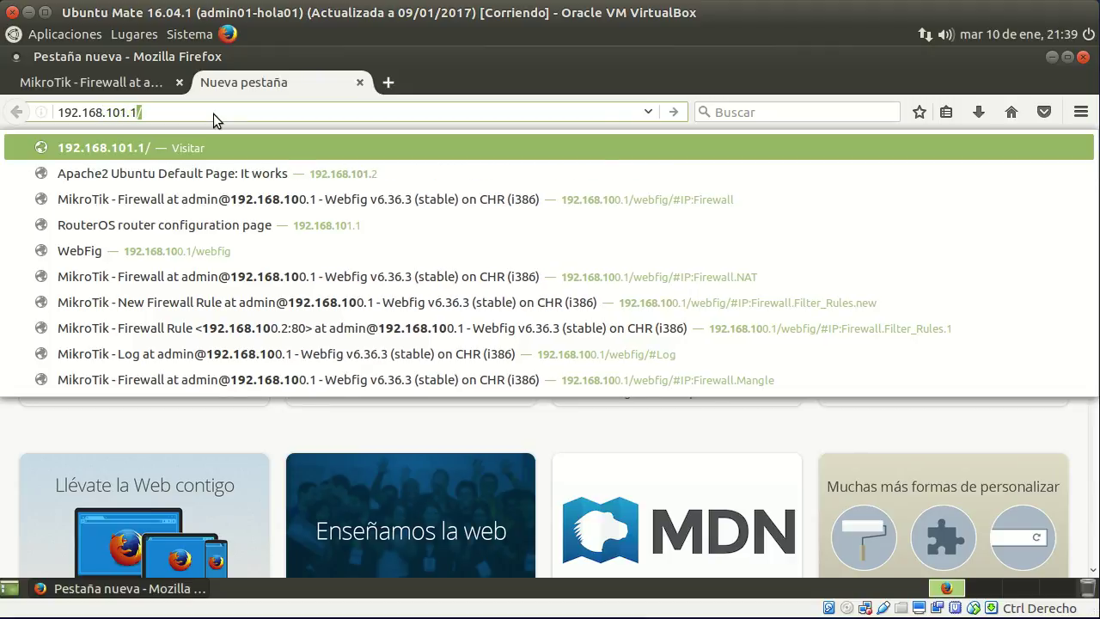
{"action": "key", "text": "BackSpace"}
{"action": "key", "text": "BackSpace"}
{"action": "type", "text": "2"}
{"action": "key", "text": "Return"}
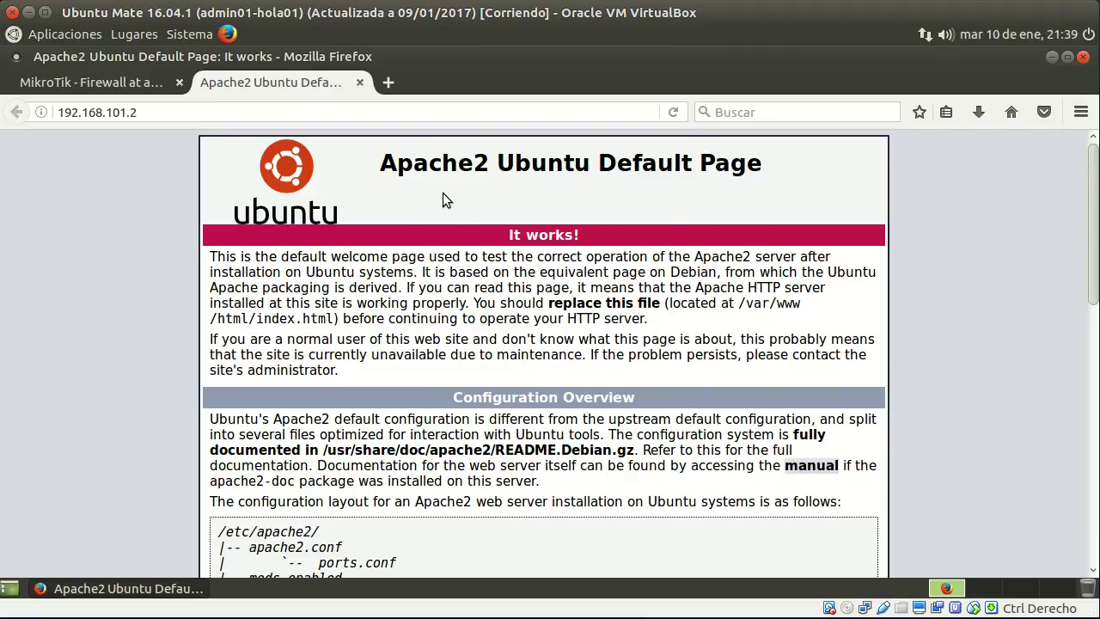
Begin rewriting the address toward the FTP server ftp://192.168.101.3.
{"action": "left_click", "coordinate": [161, 111]}
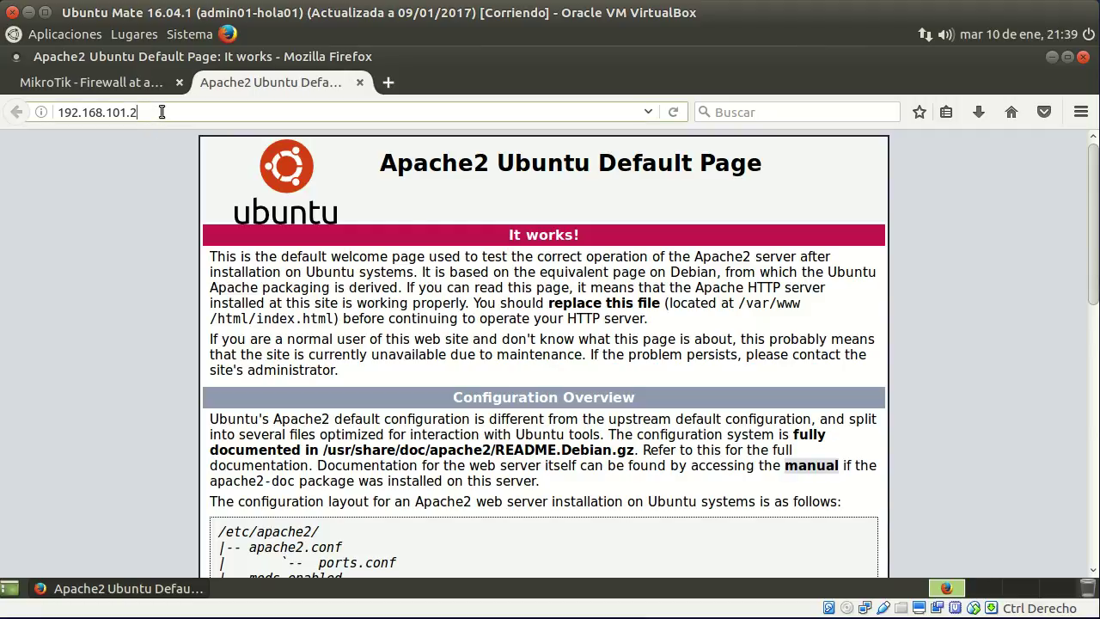
{"action": "key", "text": "BackSpace"}
{"action": "type", "text": "3"}
{"action": "type", "text": "ftp"}
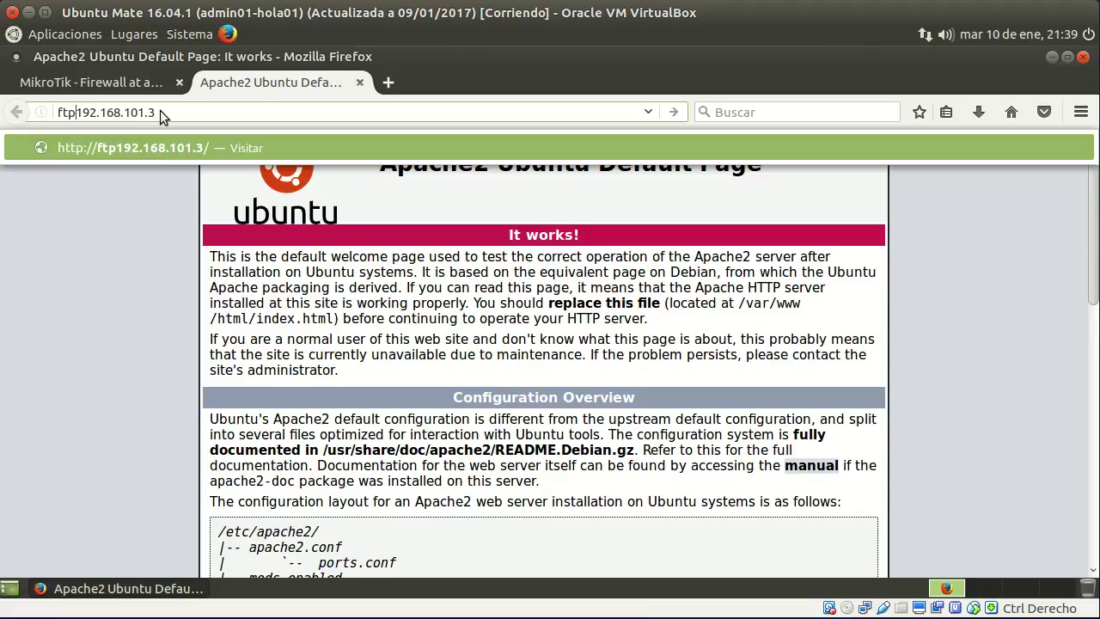
{"action": "type", "text": "://"}
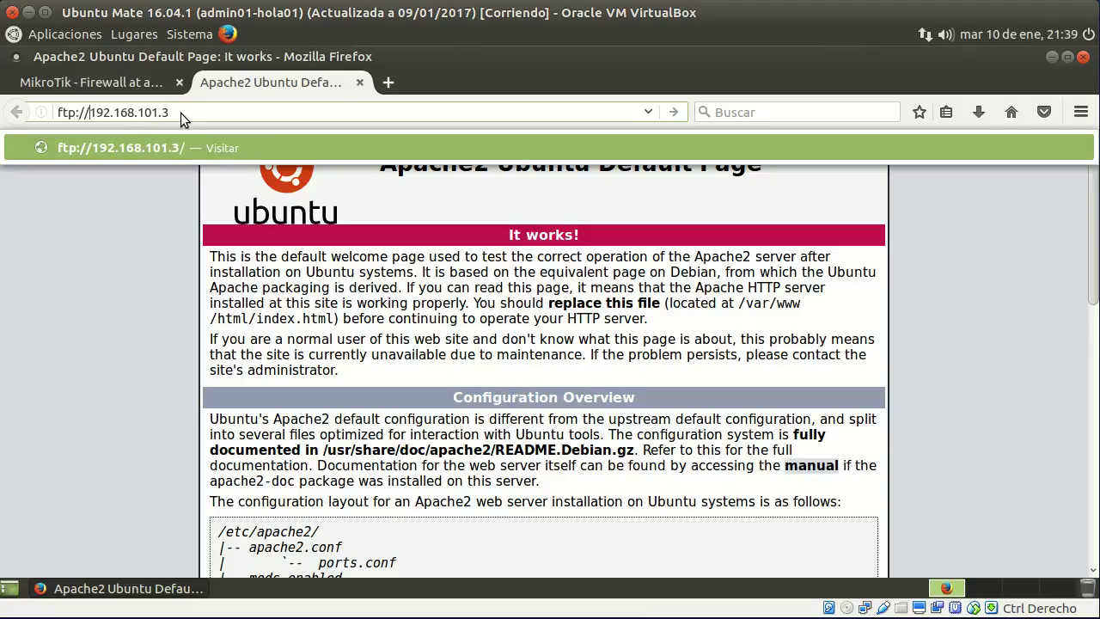
Open ftp://192.168.101.3, log in as admin01 with its password, and decline saving the login.
{"action": "left_click", "coordinate": [192, 110]}
{"action": "key", "text": "Return"}
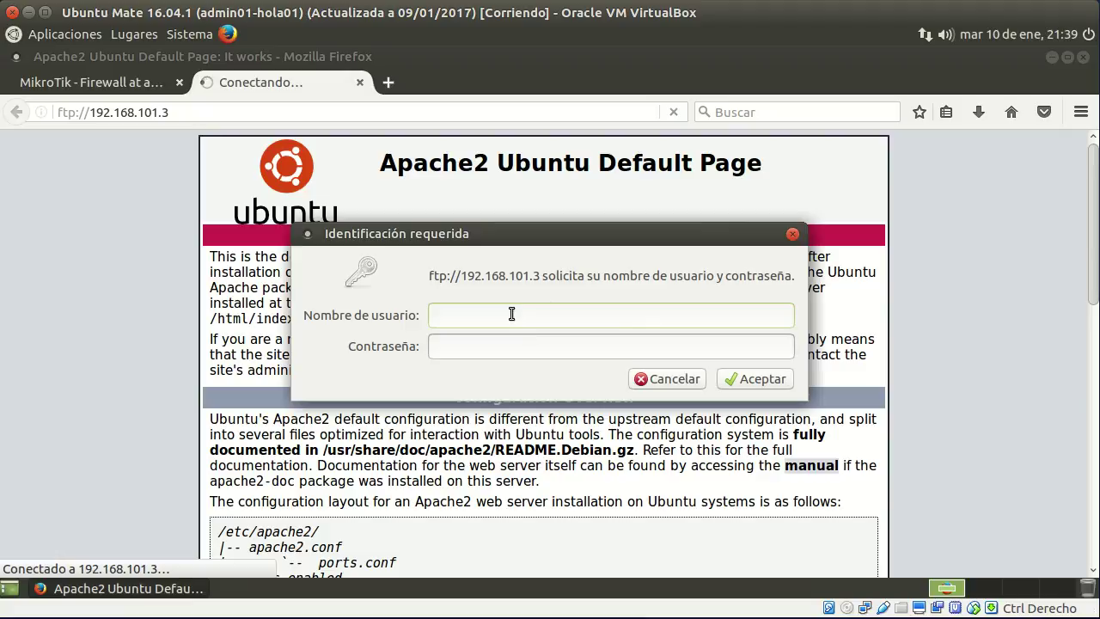
{"action": "key", "text": "Tab"}
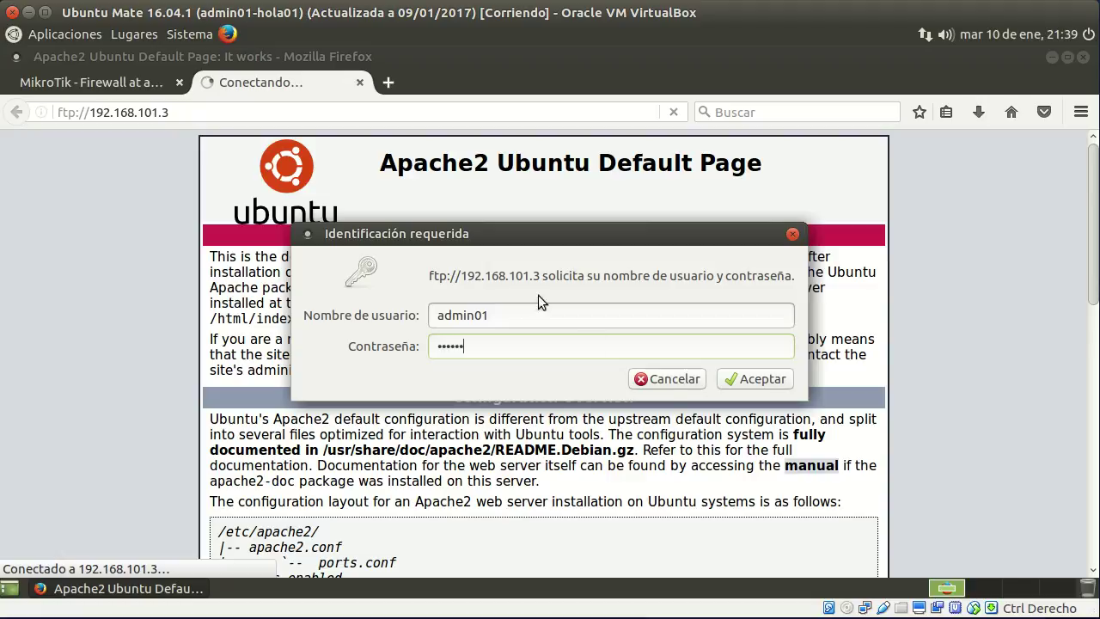
{"action": "left_click", "coordinate": [764, 384]}
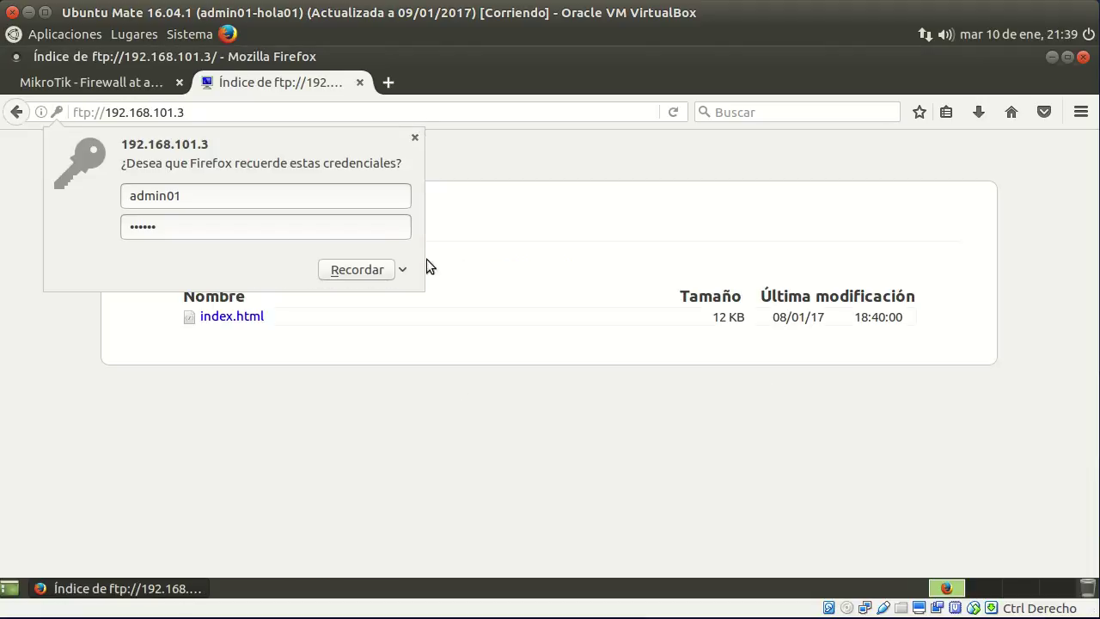
{"action": "left_click", "coordinate": [415, 137]}
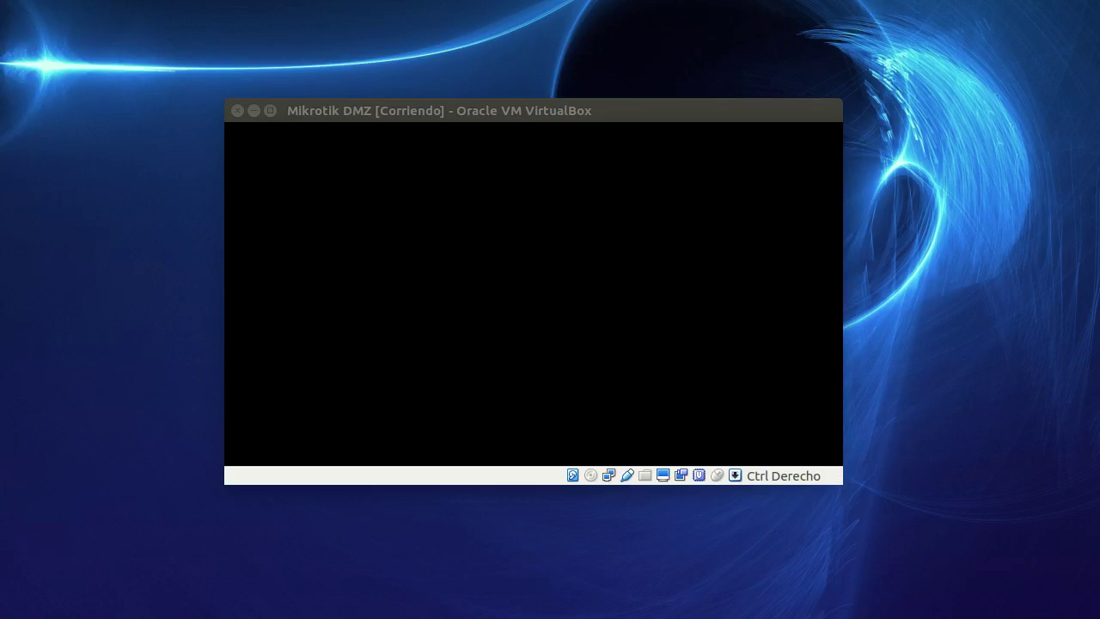
Switch to the Ubuntu Mate (B) VM, unlock it with the password, and maximize its window.
{"action": "key", "text": "super+w"}
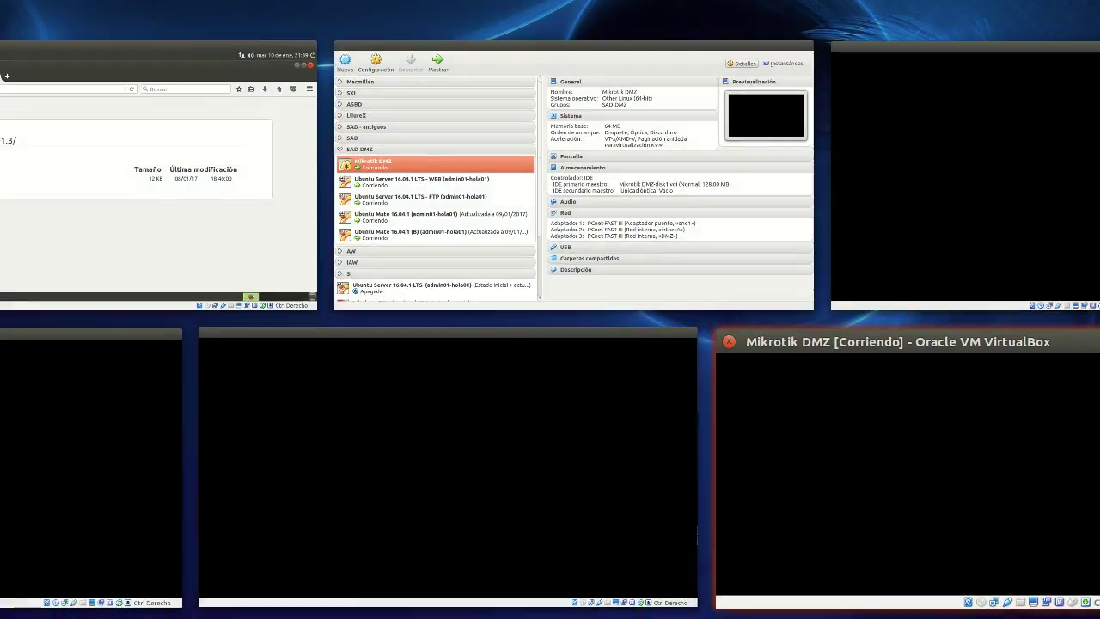
{"action": "left_click", "coordinate": [196, 442]}
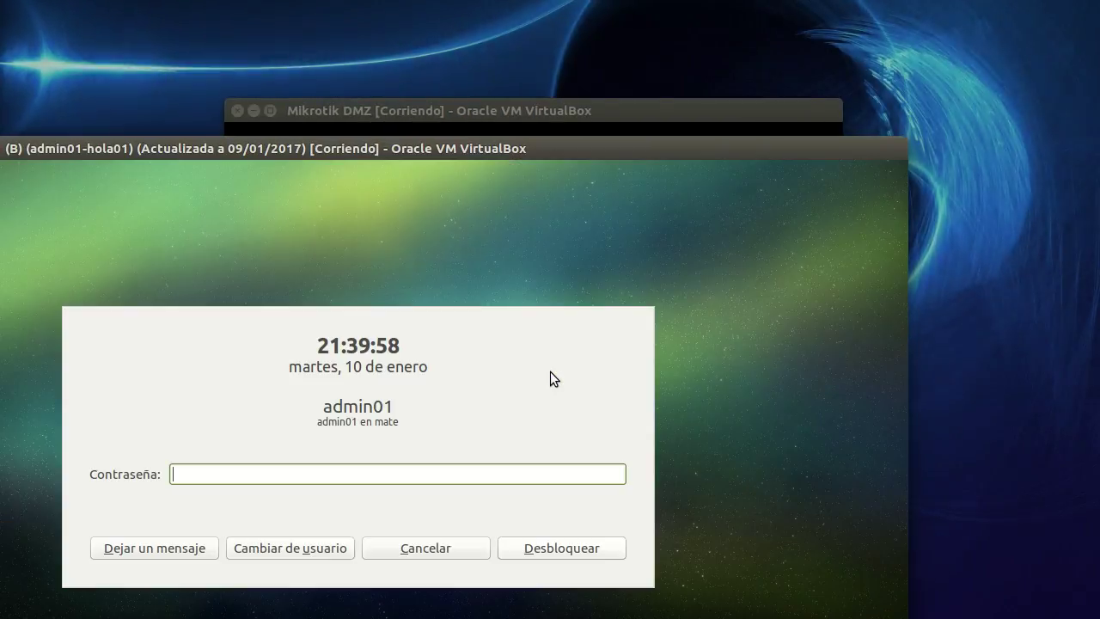
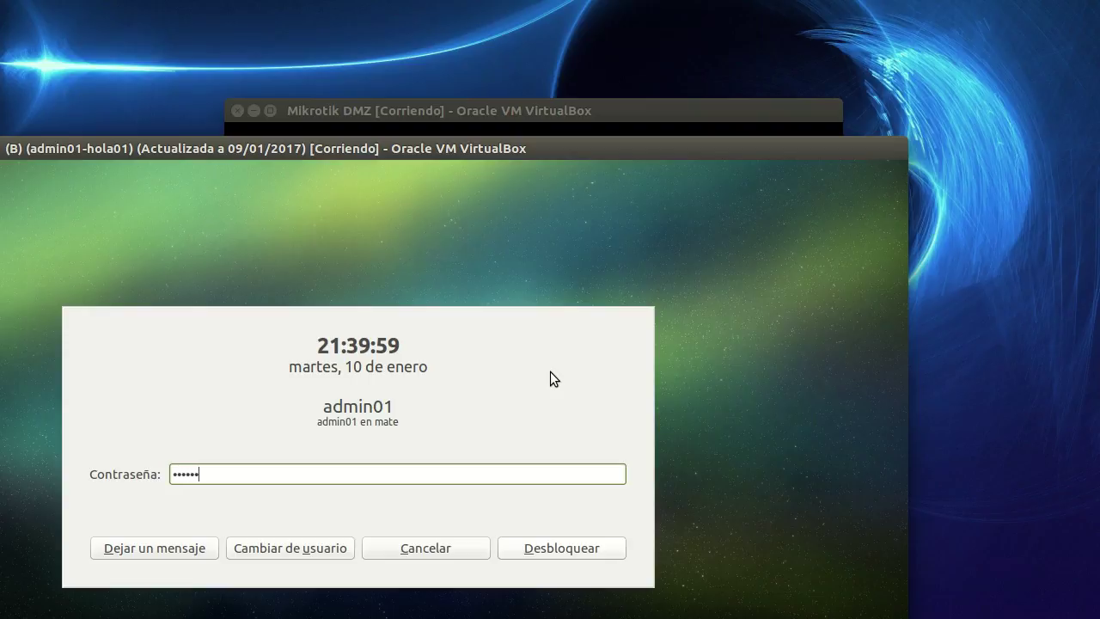
{"action": "key", "text": "Return"}
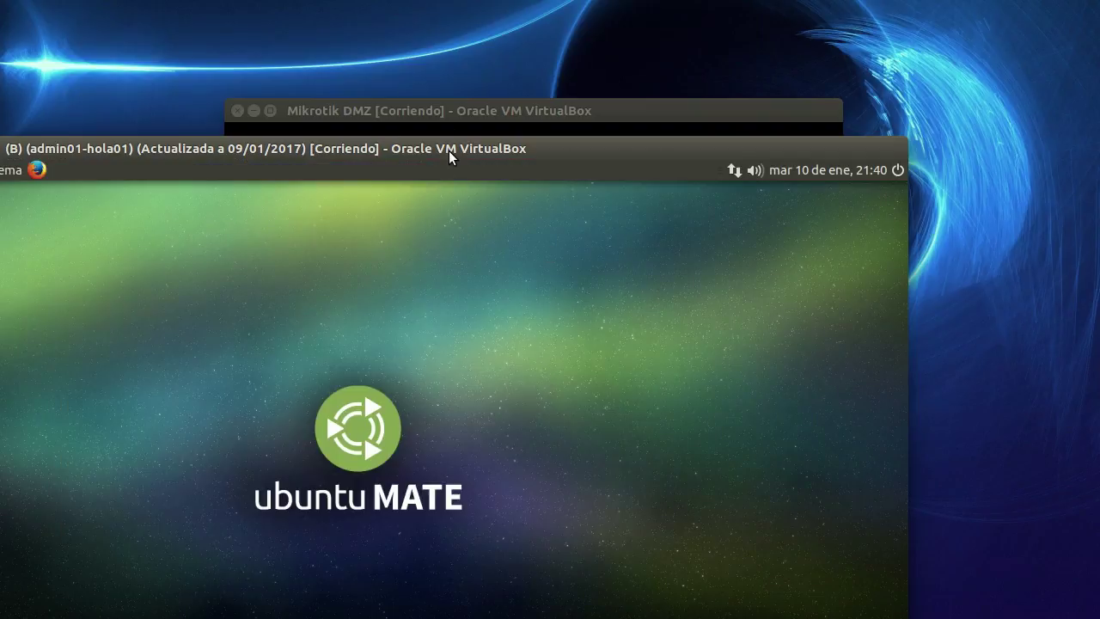
{"action": "double_click", "coordinate": [448, 150]}
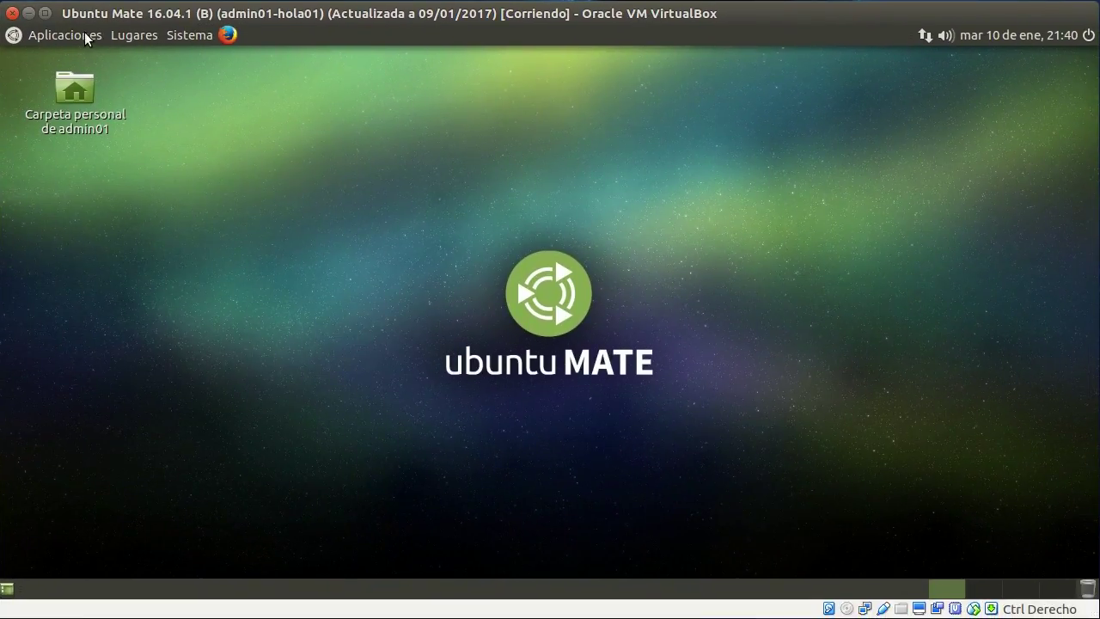
Open a MATE terminal and ping 192.168.101.2, stopping it with Ctrl+C.
{"action": "left_click", "coordinate": [85, 32]}
{"action": "mouse_move", "coordinate": [136, 135]}
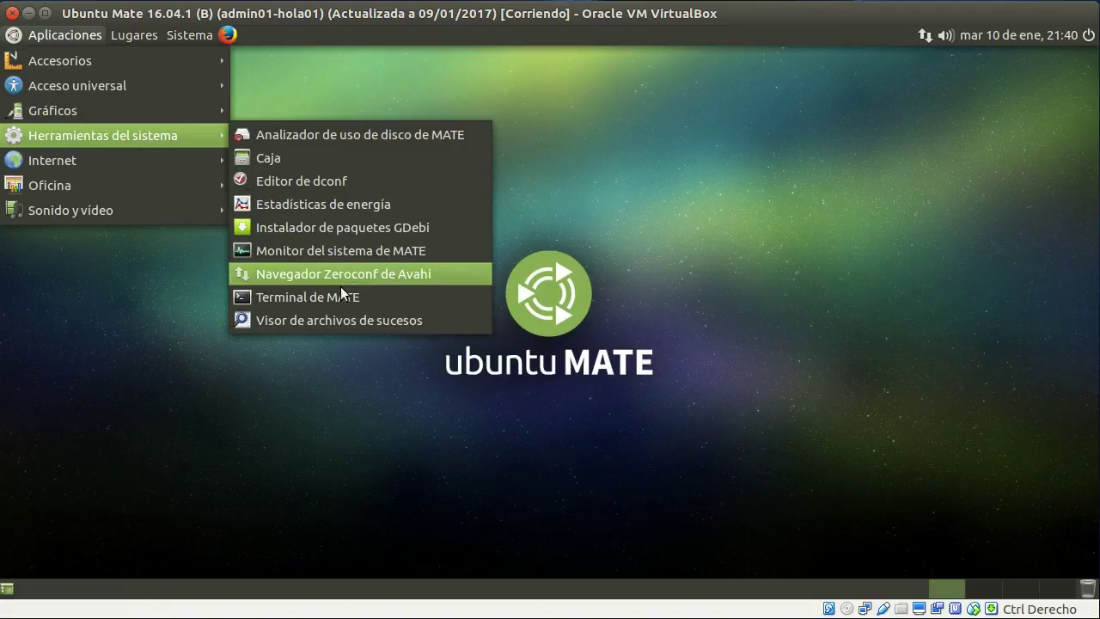
{"action": "left_click", "coordinate": [342, 297]}
{"action": "type", "text": "ping 192.168.1"}
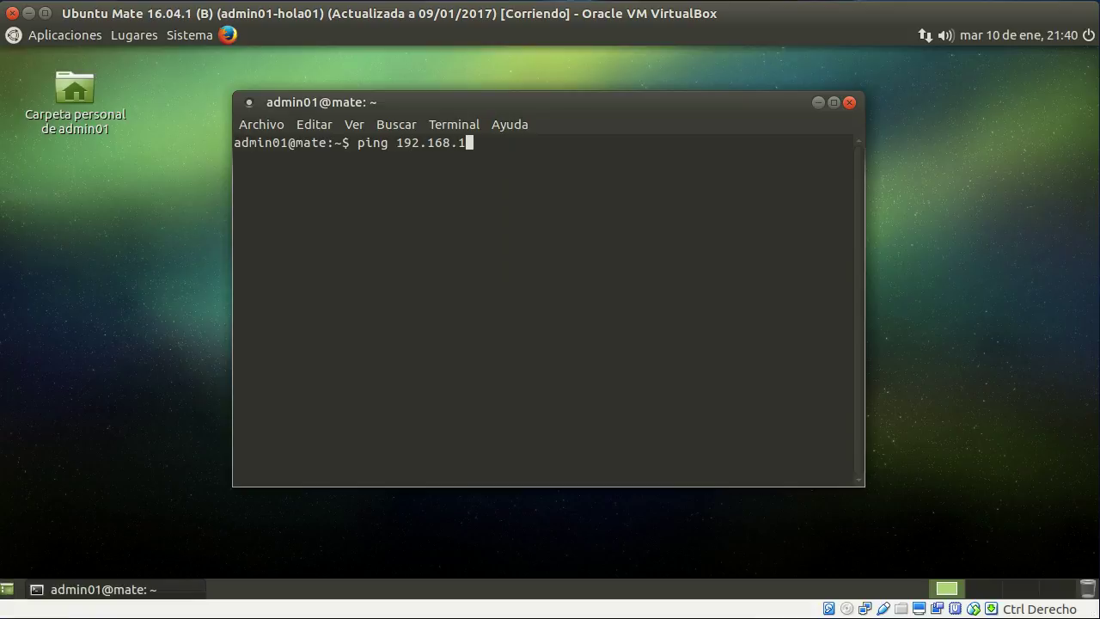
{"action": "type", "text": "01.2"}
{"action": "key", "text": "Return"}
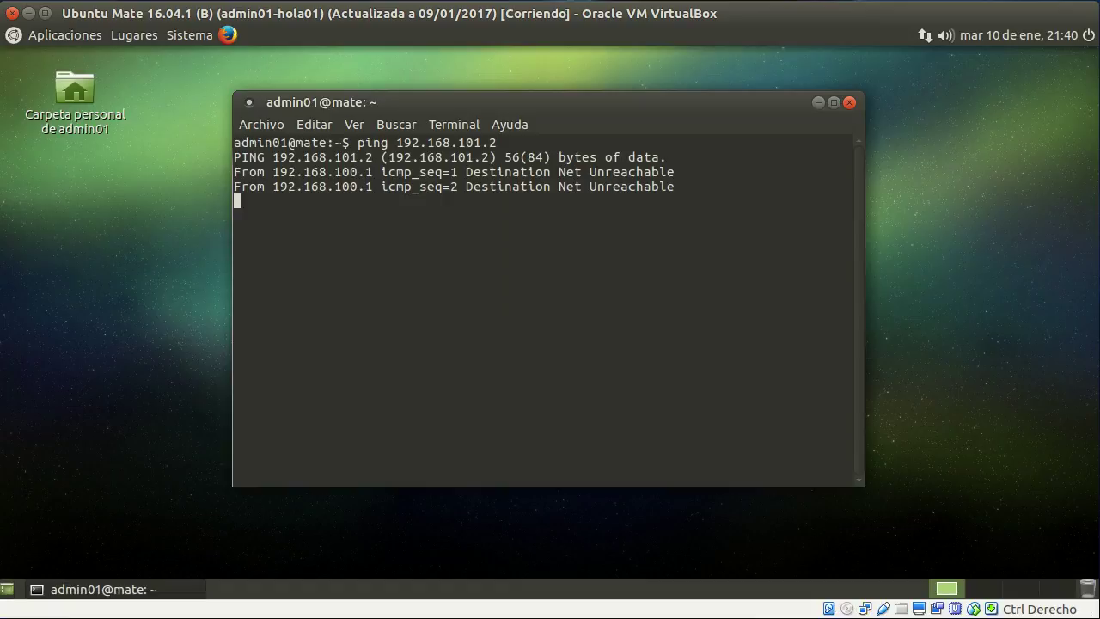
{"action": "key", "text": "ctrl+c"}
{"action": "key", "text": "Up"}
{"action": "key", "text": "Home"}
{"action": "key", "text": "Delete"}
{"action": "key", "text": "Delete"}
{"action": "key", "text": "Delete"}
{"action": "key", "text": "Delete"}
{"action": "type", "text": "ss"}
{"action": "type", "text": "h admin01"}
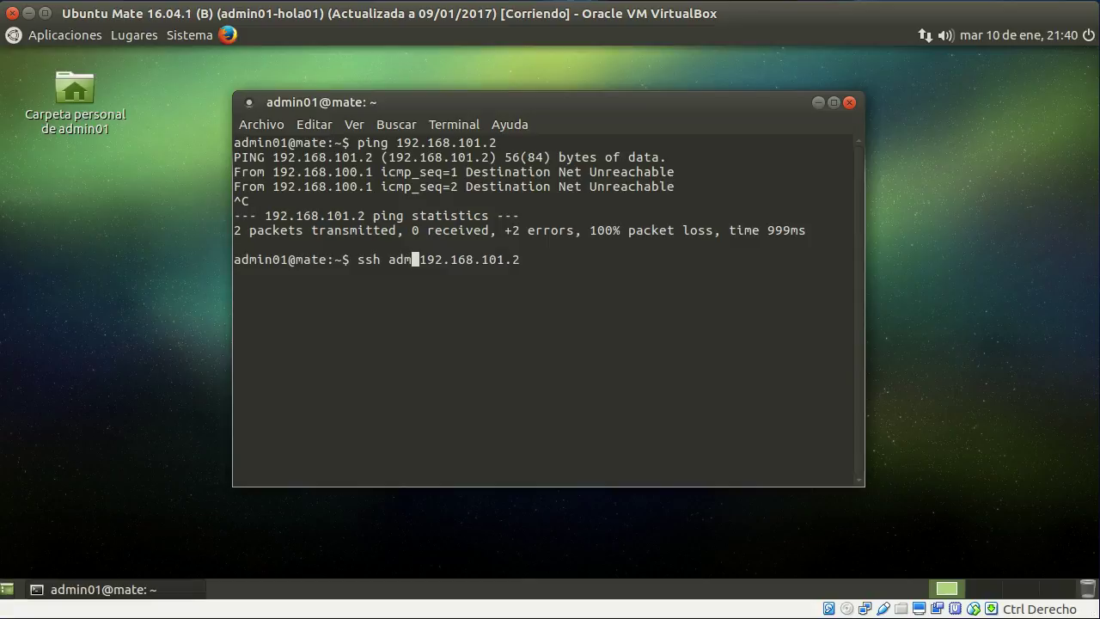
{"action": "key", "text": "Delete"}
{"action": "type", "text": "@"}
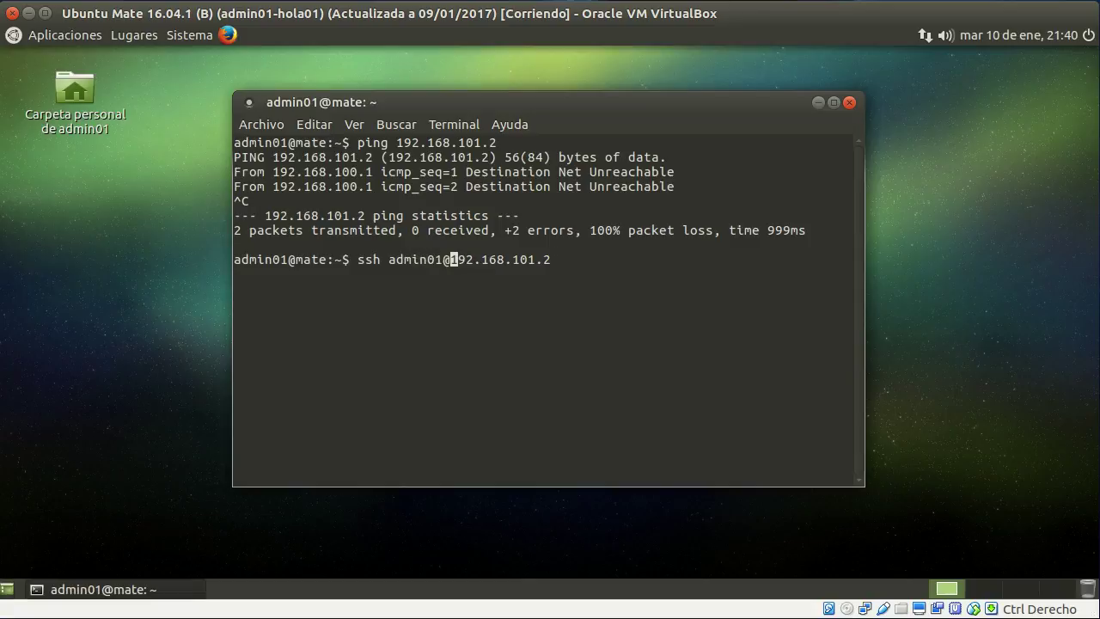
{"action": "key", "text": "Return"}
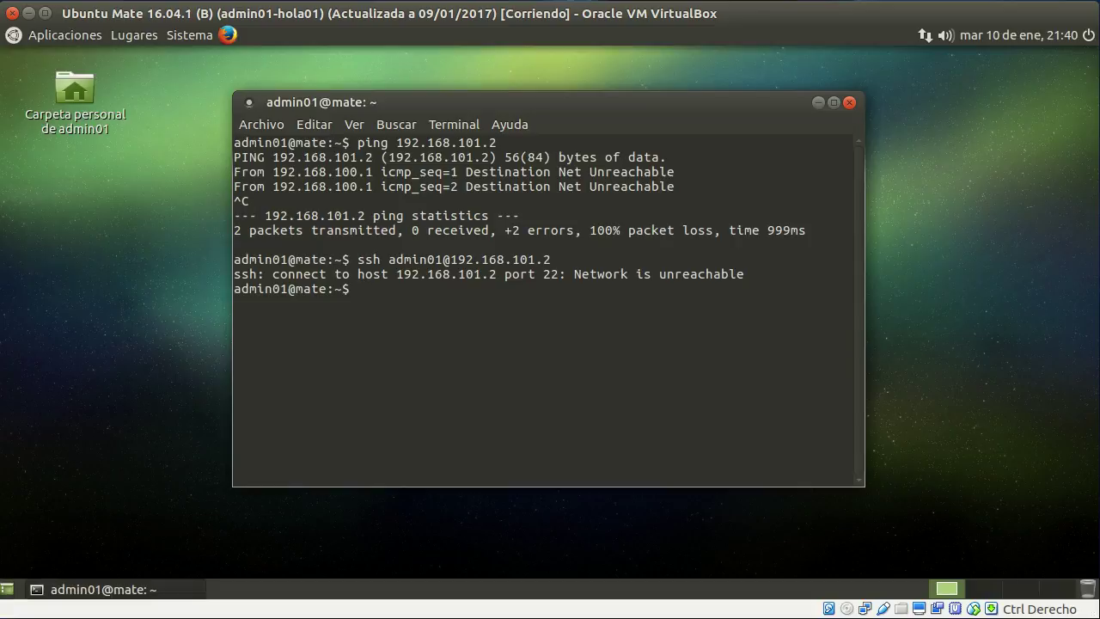
{"action": "left_click", "coordinate": [849, 103]}
{"action": "left_click", "coordinate": [227, 34]}
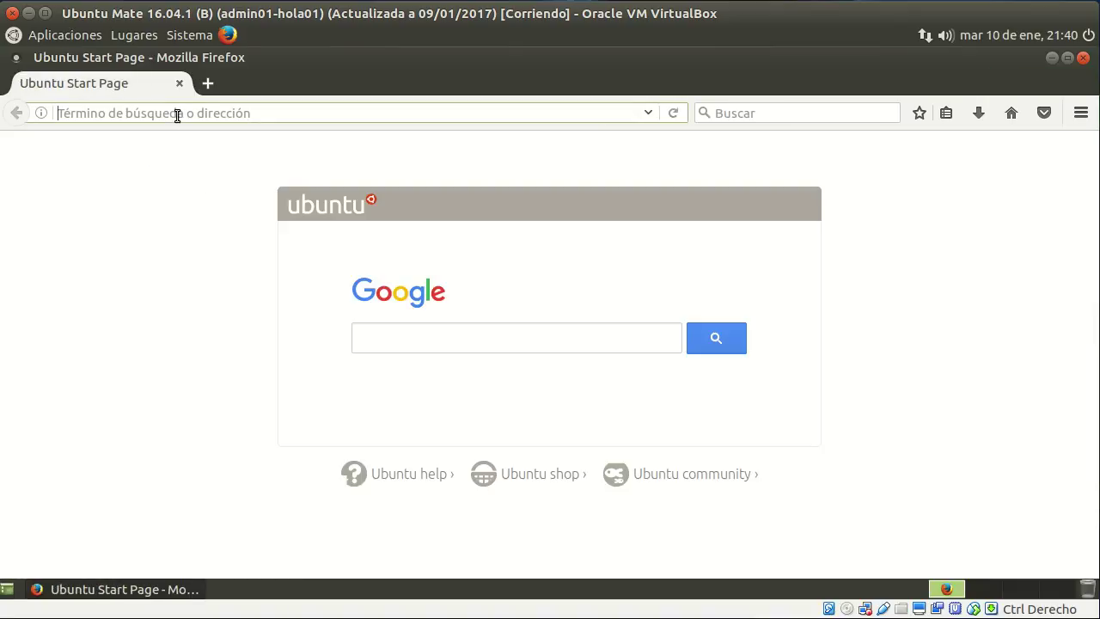
Load the Apache page at 192.168.101.2 in Firefox.
{"action": "type", "text": "192.168.19"}
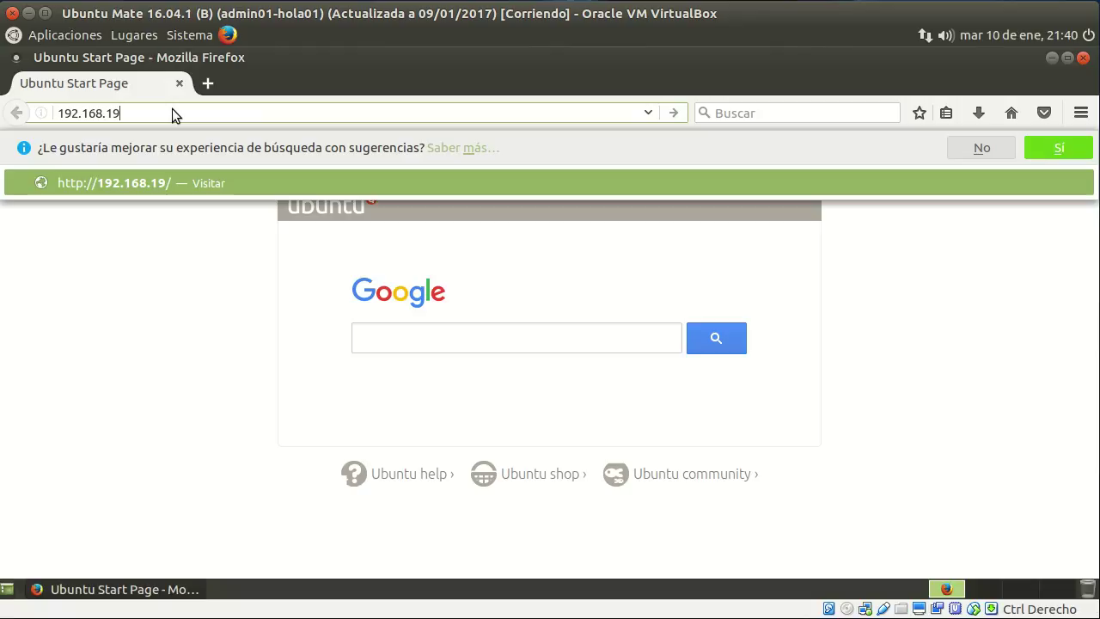
{"action": "key", "text": "BackSpace"}
{"action": "type", "text": "01.2"}
{"action": "key", "text": "Return"}
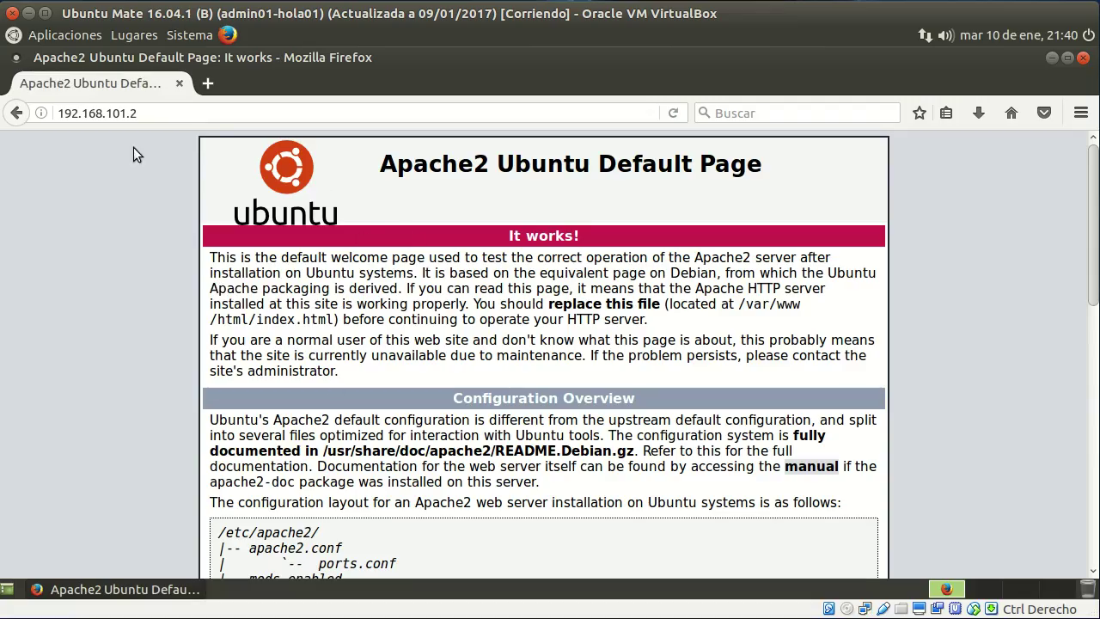
Open ftp://192.168.101.3 and cancel its login prompt.
{"action": "left_click", "coordinate": [76, 112]}
{"action": "type", "text": "ftp://"}
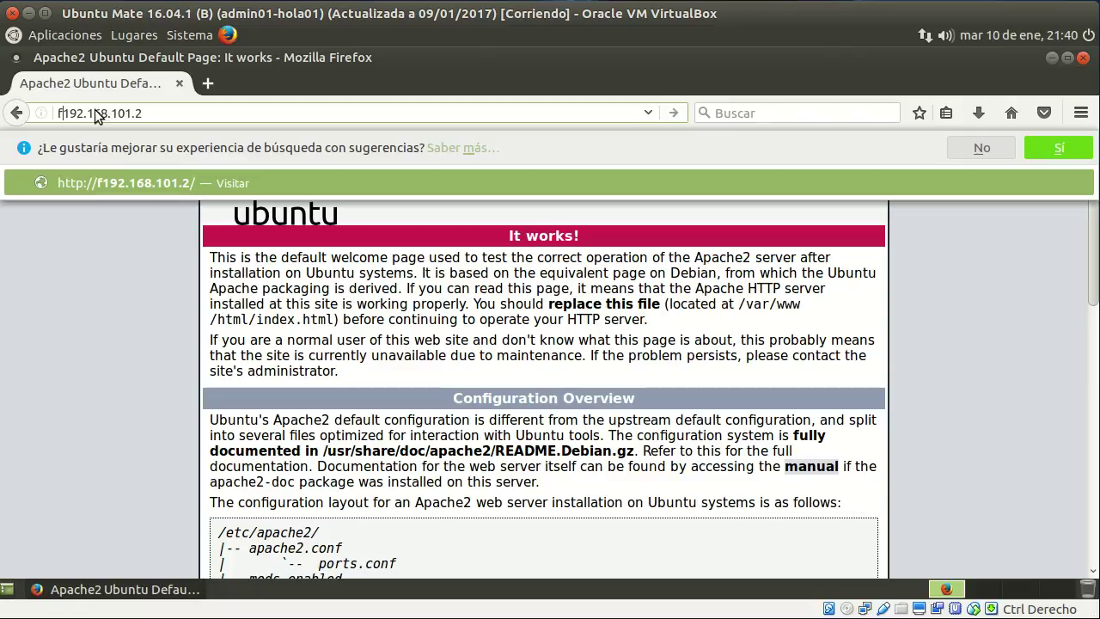
{"action": "key", "text": "BackSpace"}
{"action": "type", "text": "3"}
{"action": "key", "text": "Return"}
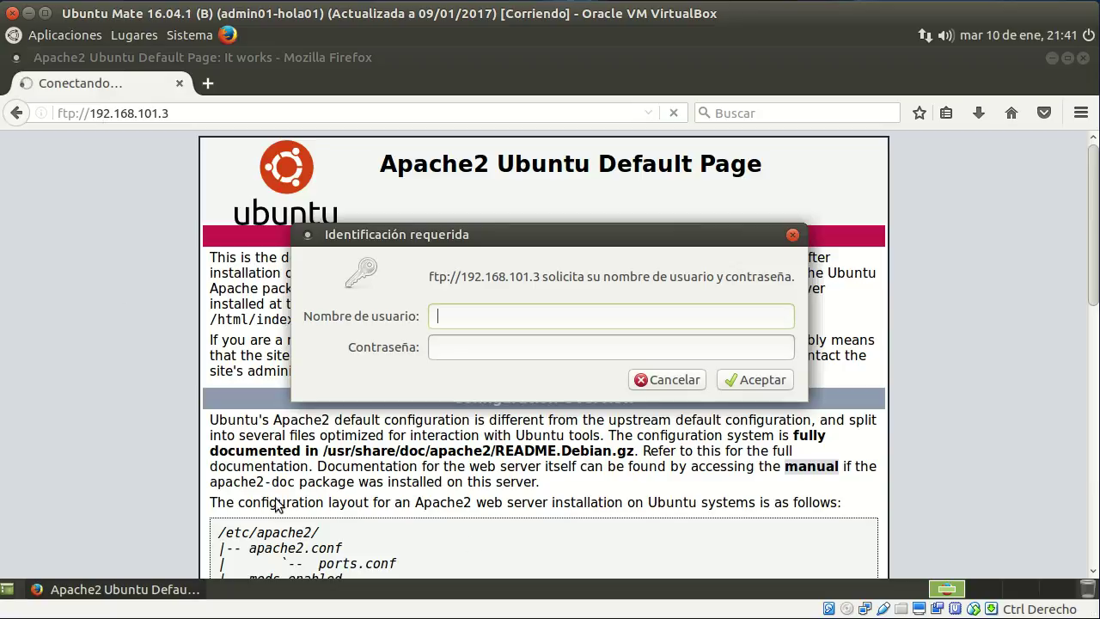
{"action": "left_click", "coordinate": [689, 381]}
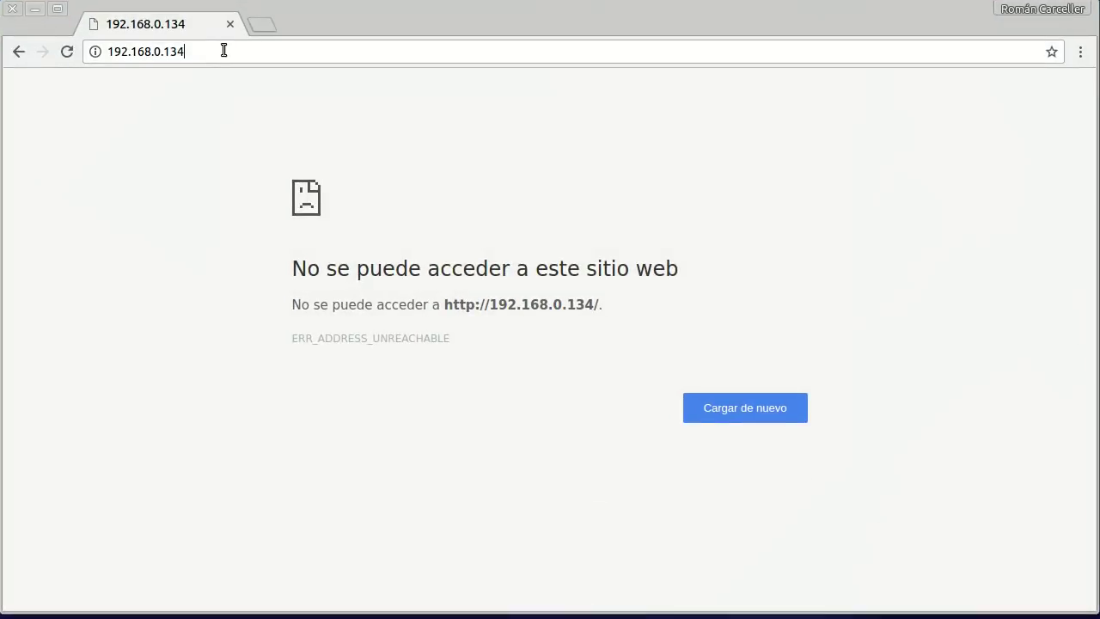
Replace the unreachable 192.168.0.134 in Chrome's address bar with 192.168.0.111.
{"action": "left_click_drag", "start_coordinate": [223, 47], "coordinate": [88, 47]}
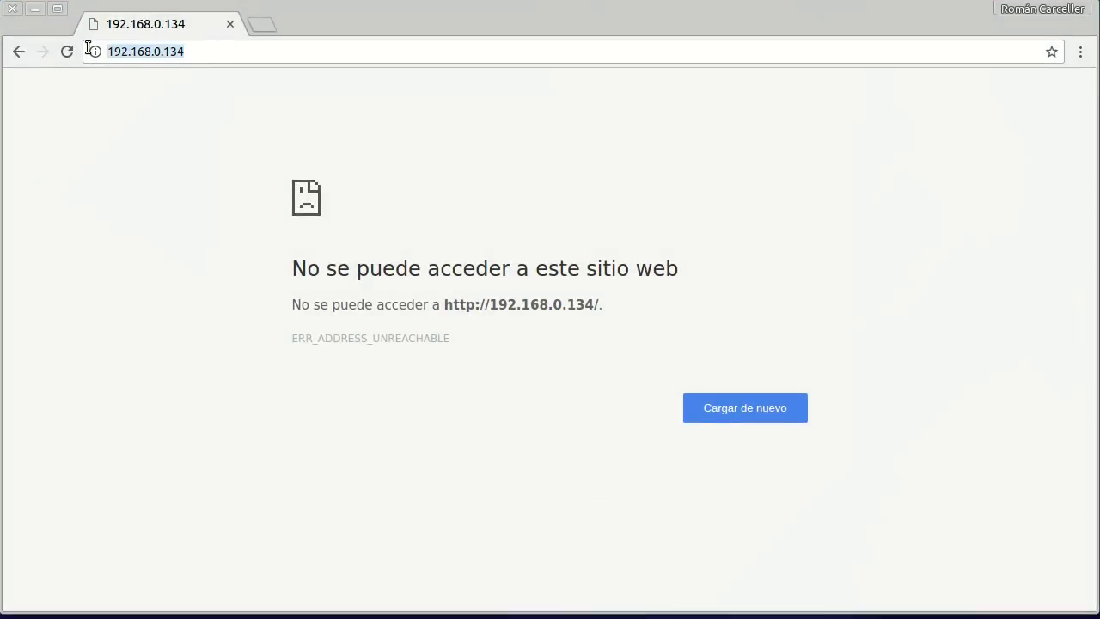
{"action": "type", "text": "192.168."}
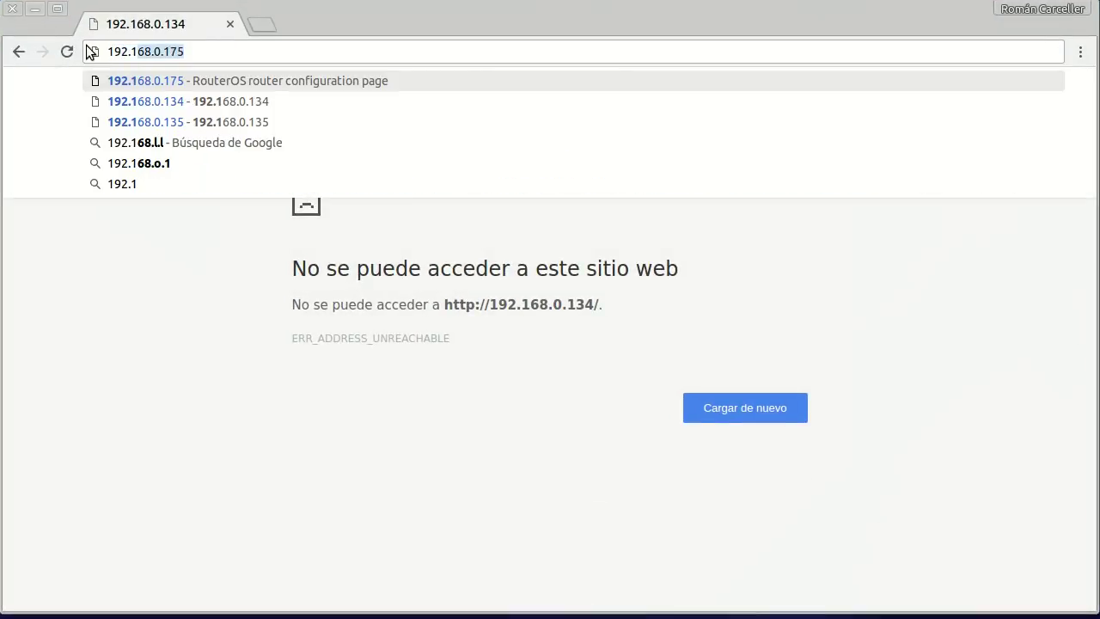
{"action": "type", "text": "9"}
{"action": "key", "text": "BackSpace"}
{"action": "type", "text": "0.111"}
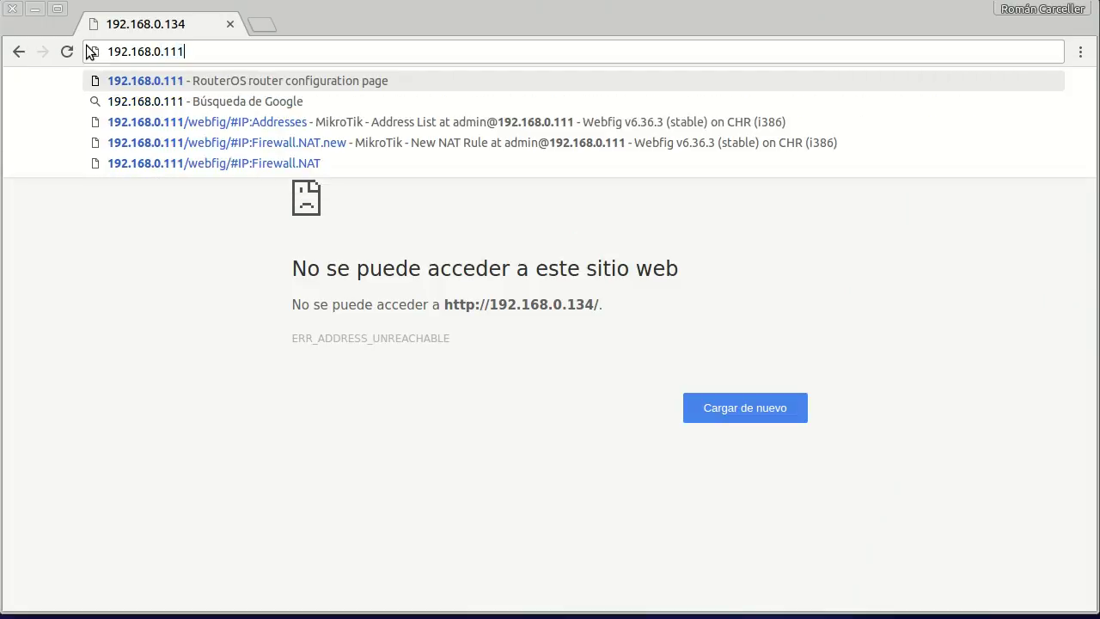